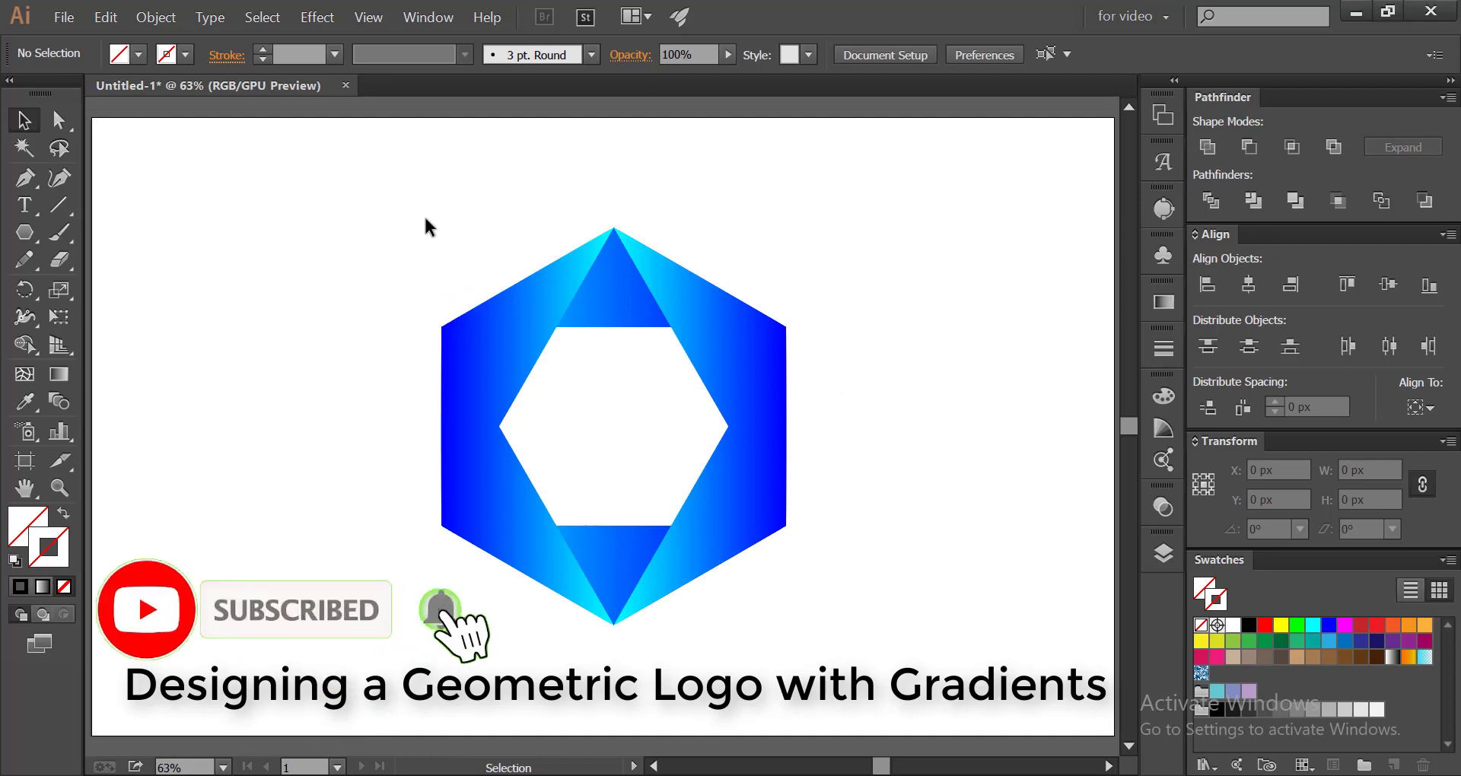
# Shrink the finished gradient logo to about three quarters of its size and move it to the artboard's upper-right corner.
pyautogui.moveTo(423, 209); pyautogui.dragTo(676, 627)
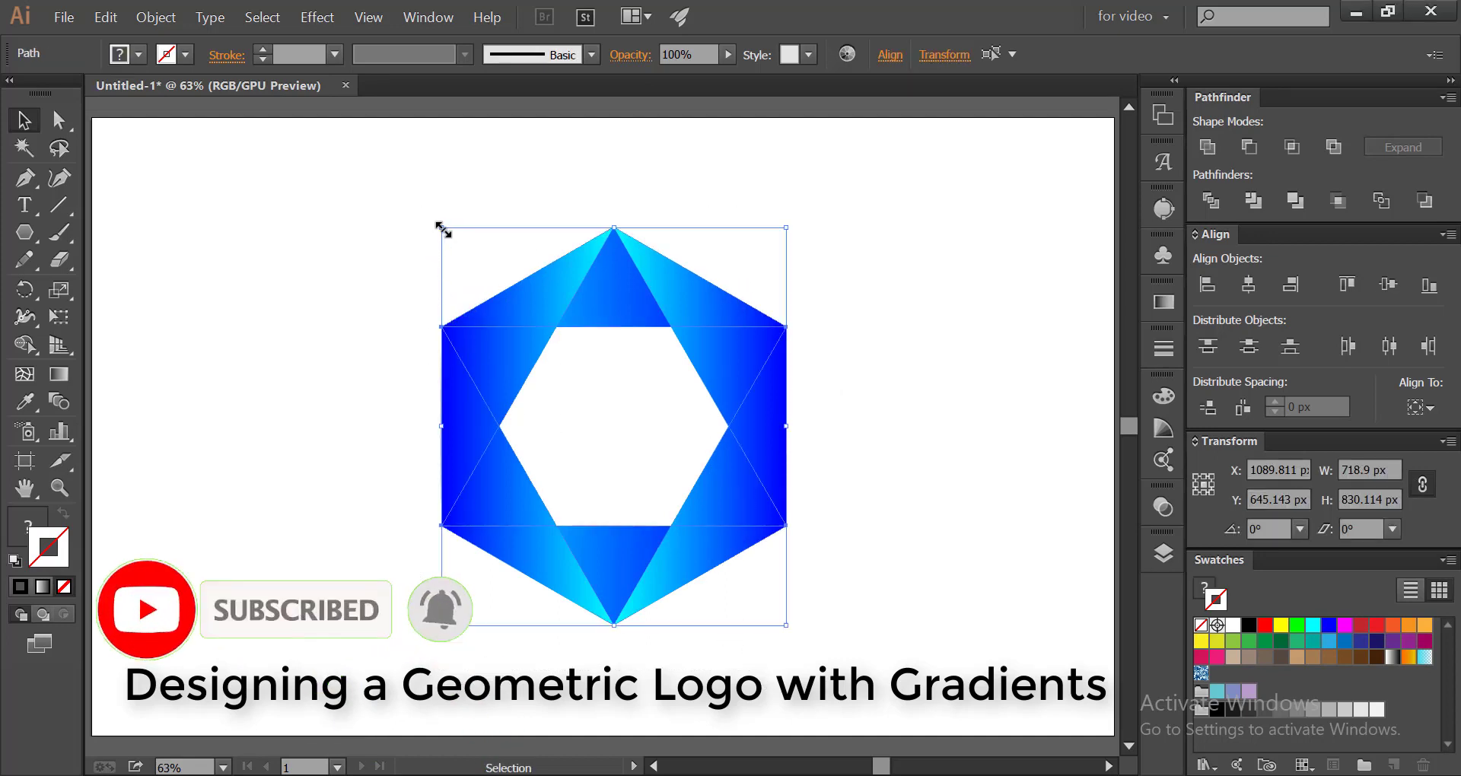
pyautogui.moveTo(443, 230); pyautogui.dragTo(485, 277)
pyautogui.moveTo(526, 377); pyautogui.dragTo(923, 217)
pyautogui.click(419, 363)
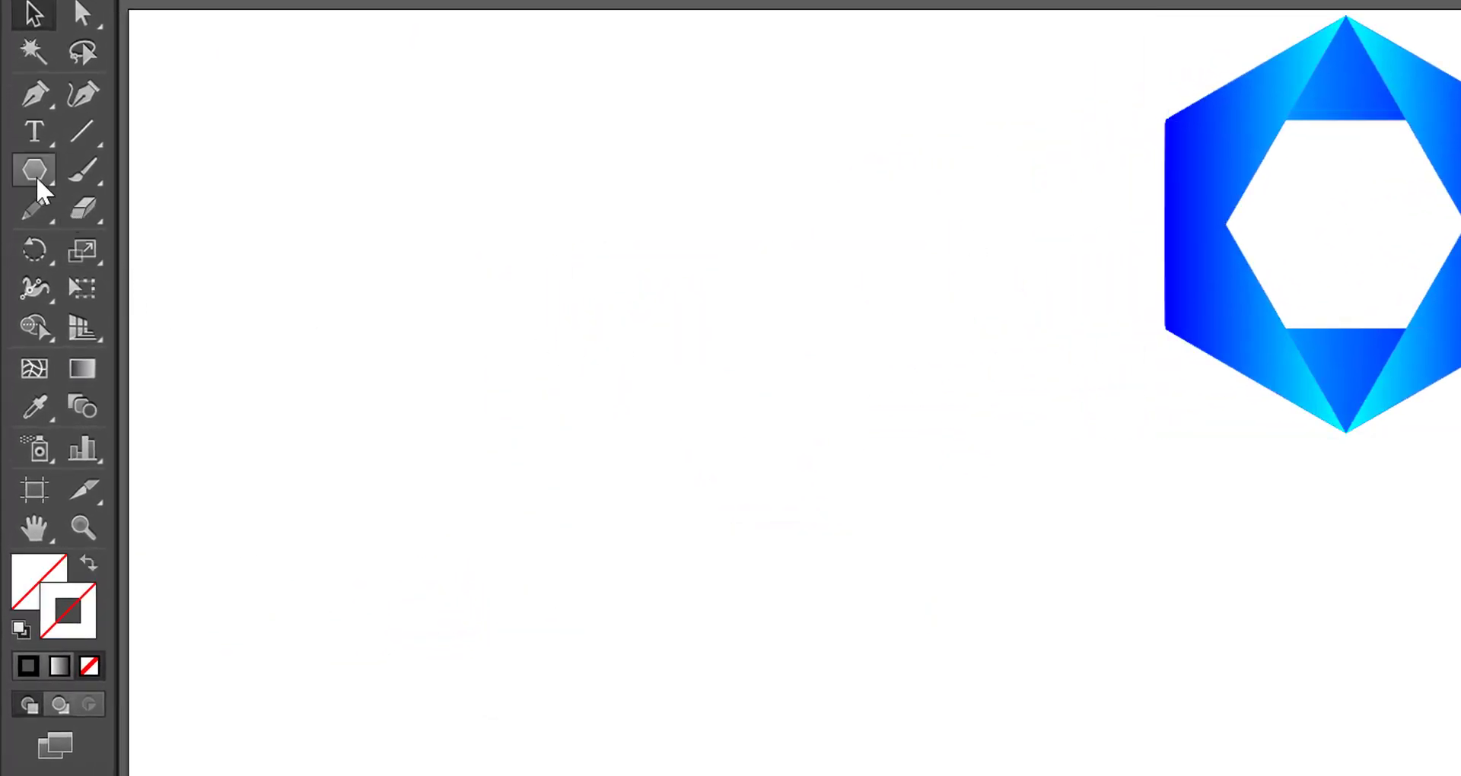
# Create a six-sided polygon with a 50 px radius beside the reference logo and give it a black stroke.
pyautogui.moveTo(37, 179); pyautogui.dragTo(220, 298)
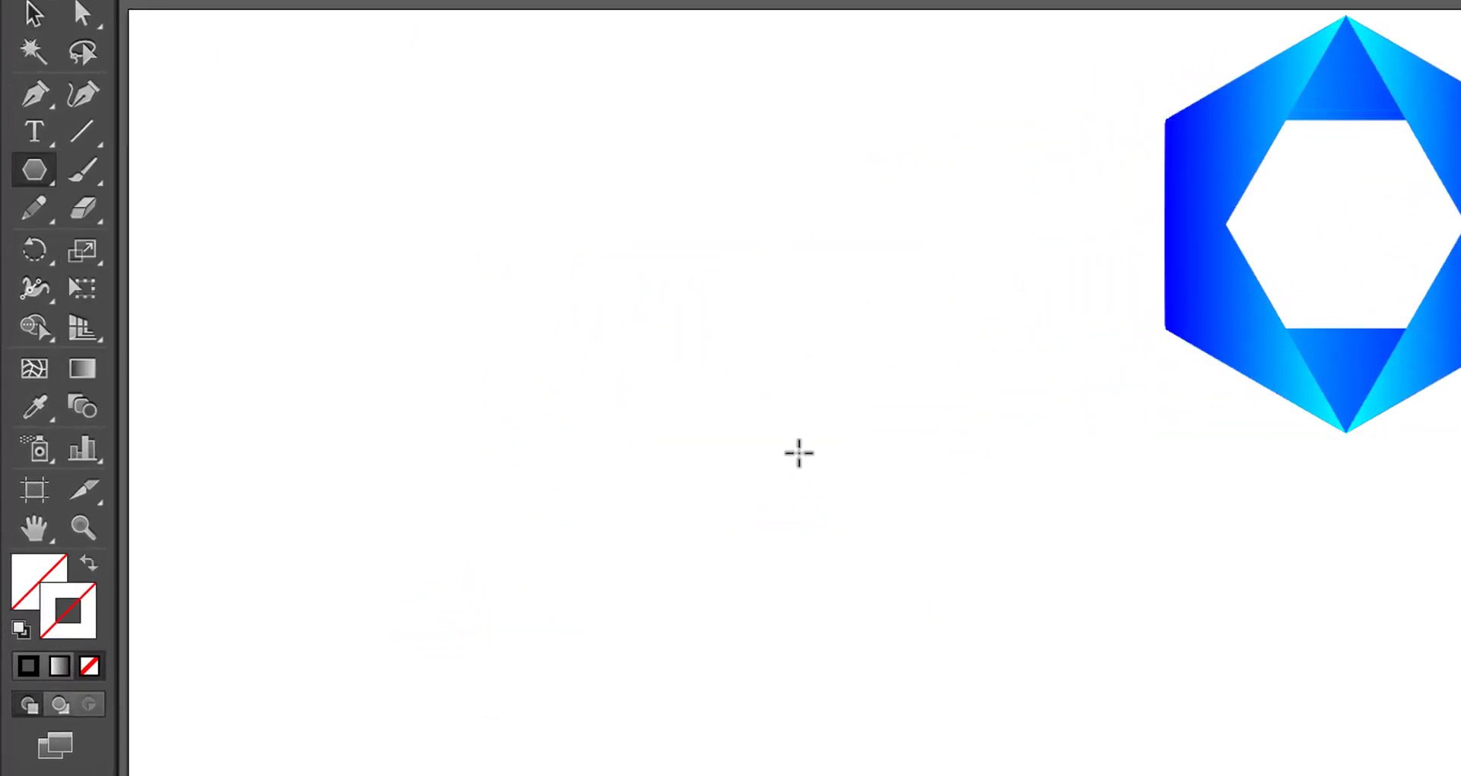
pyautogui.click(810, 432)
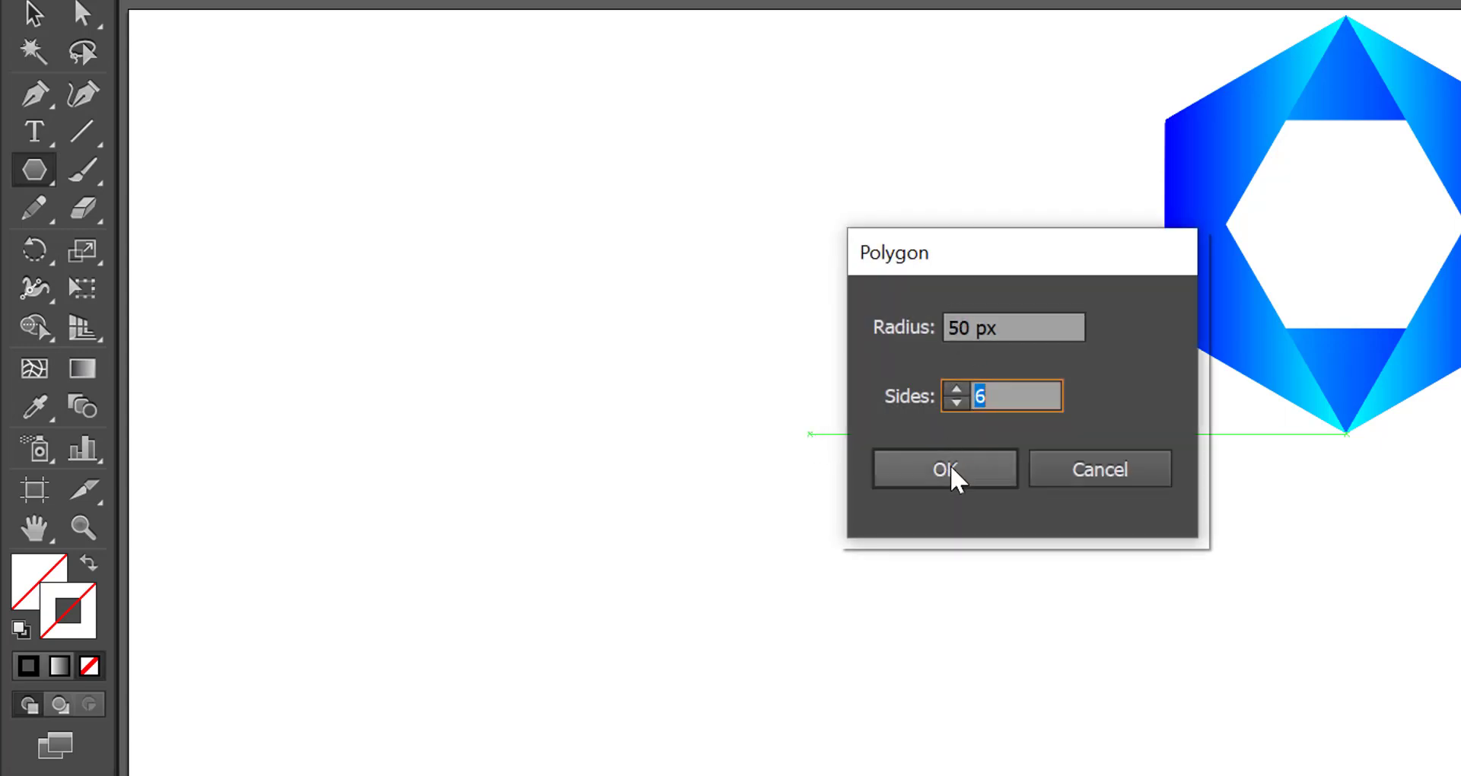
pyautogui.click(951, 477)
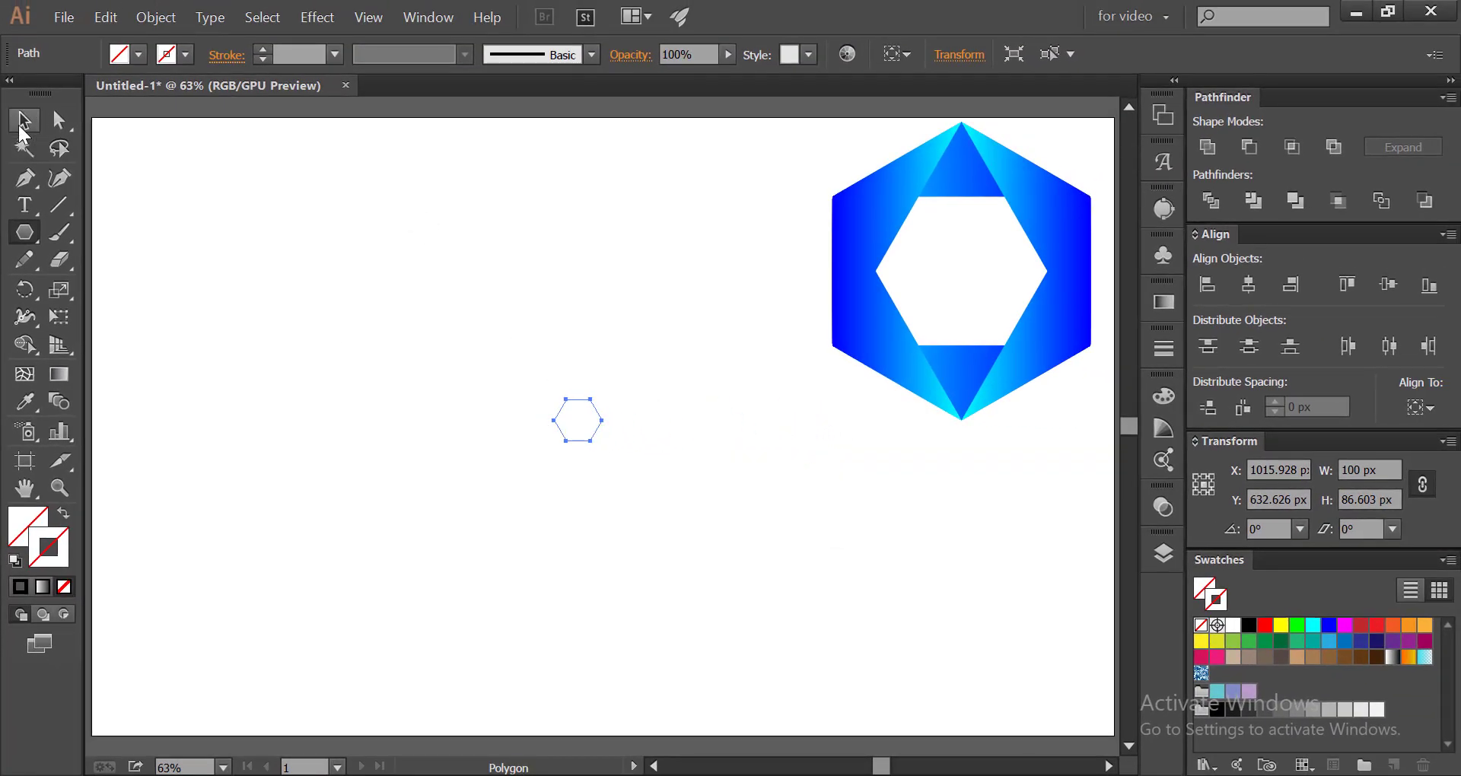
pyautogui.click(23, 122)
pyautogui.click(167, 54)
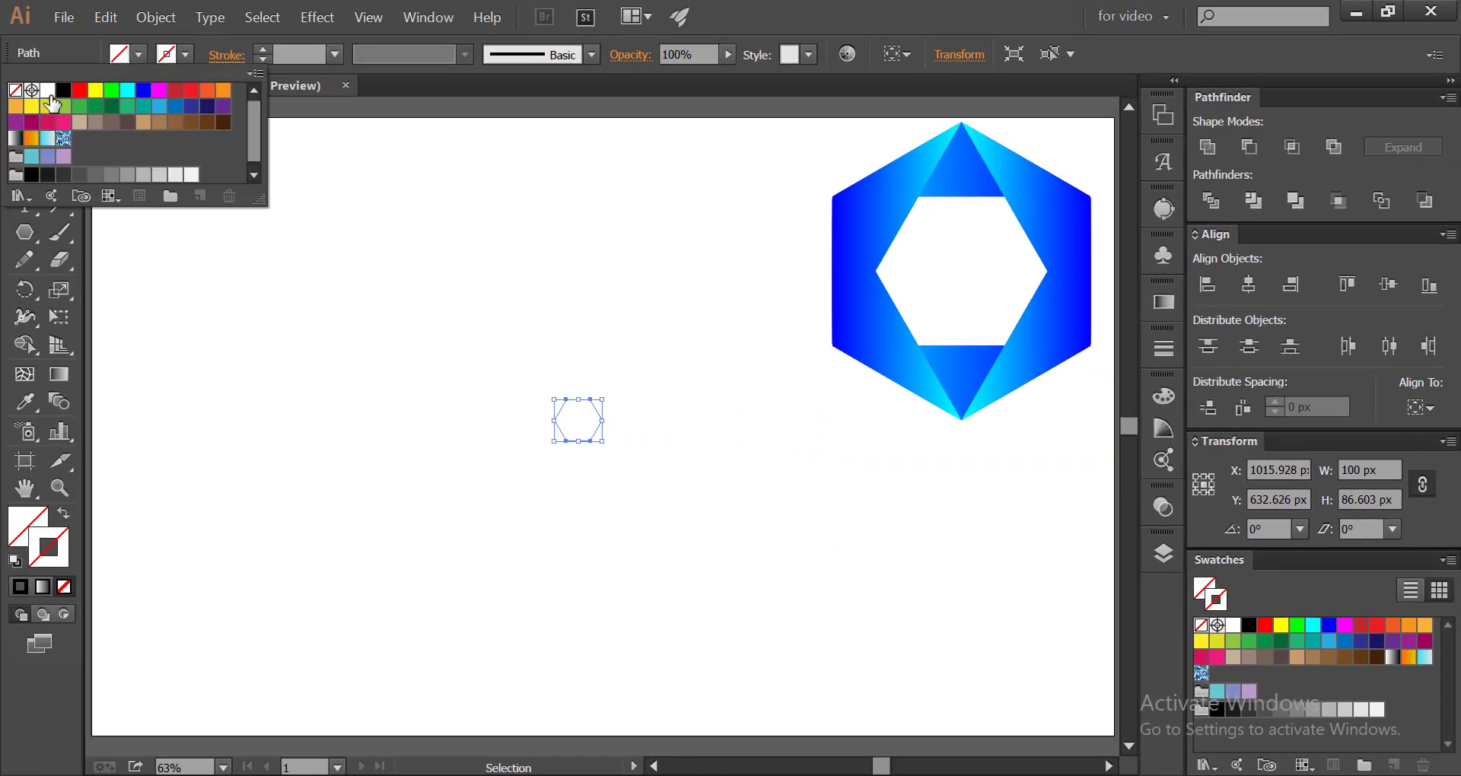
pyautogui.click(63, 90)
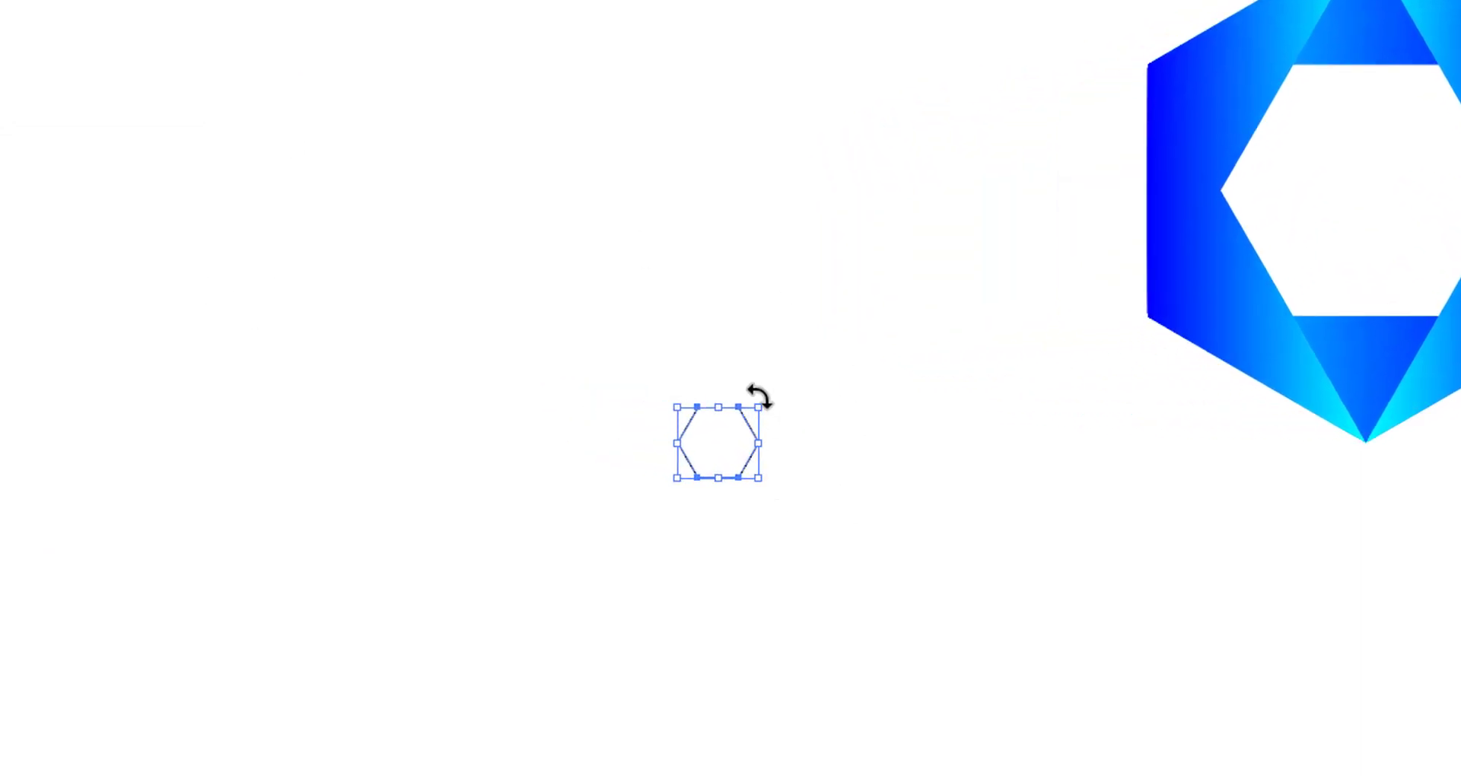
# Rotate the hexagon so a vertex points straight up and enlarge it from its center to sides about 394 px long.
pyautogui.moveTo(757, 397); pyautogui.dragTo(1003, 775)
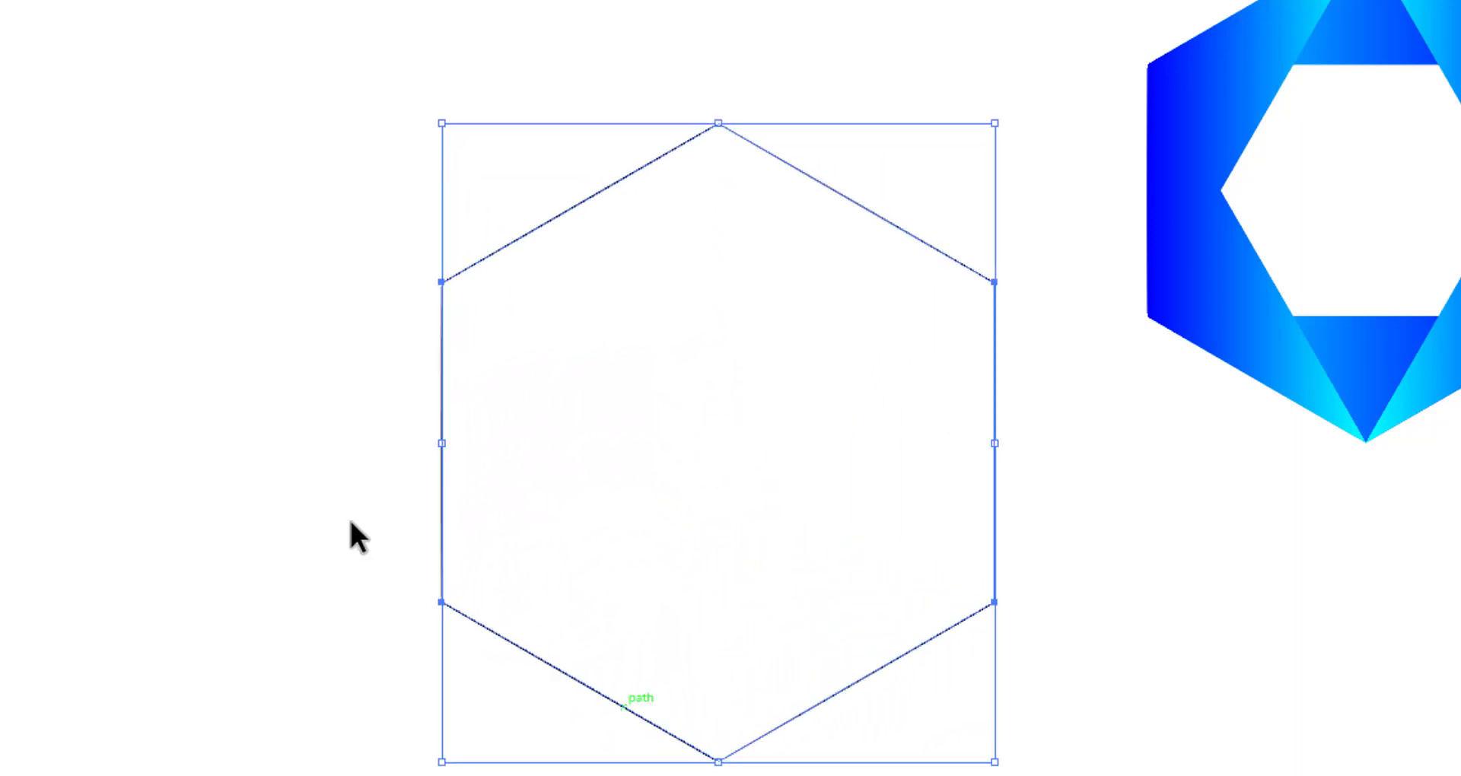
pyautogui.click(269, 454)
pyautogui.click(477, 262)
pyautogui.click(317, 338)
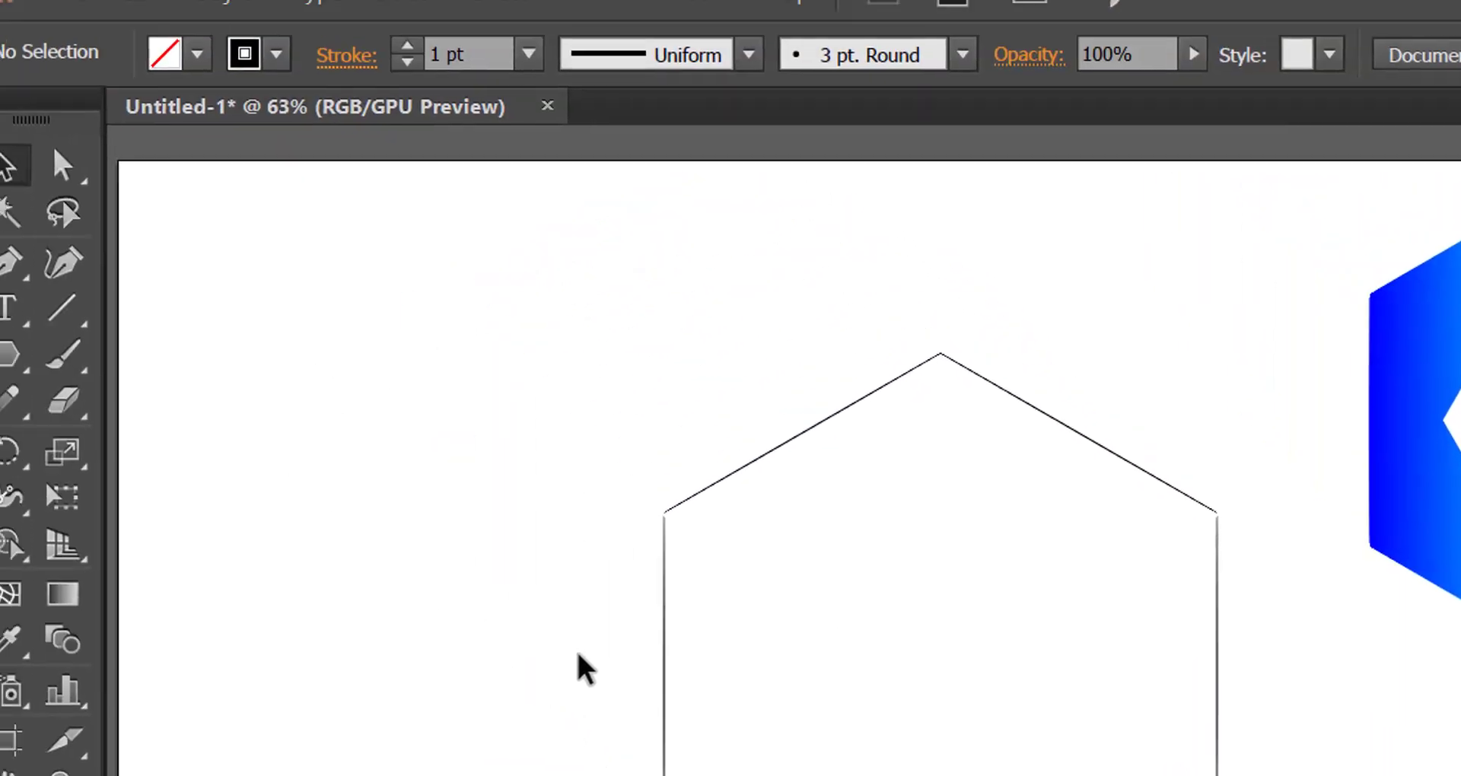
# Draw a closed Pen tool triangle joining the hexagon's top, lower-left and upper-left vertices, and deselect it.
pyautogui.moveTo(51, 298); pyautogui.dragTo(199, 302)
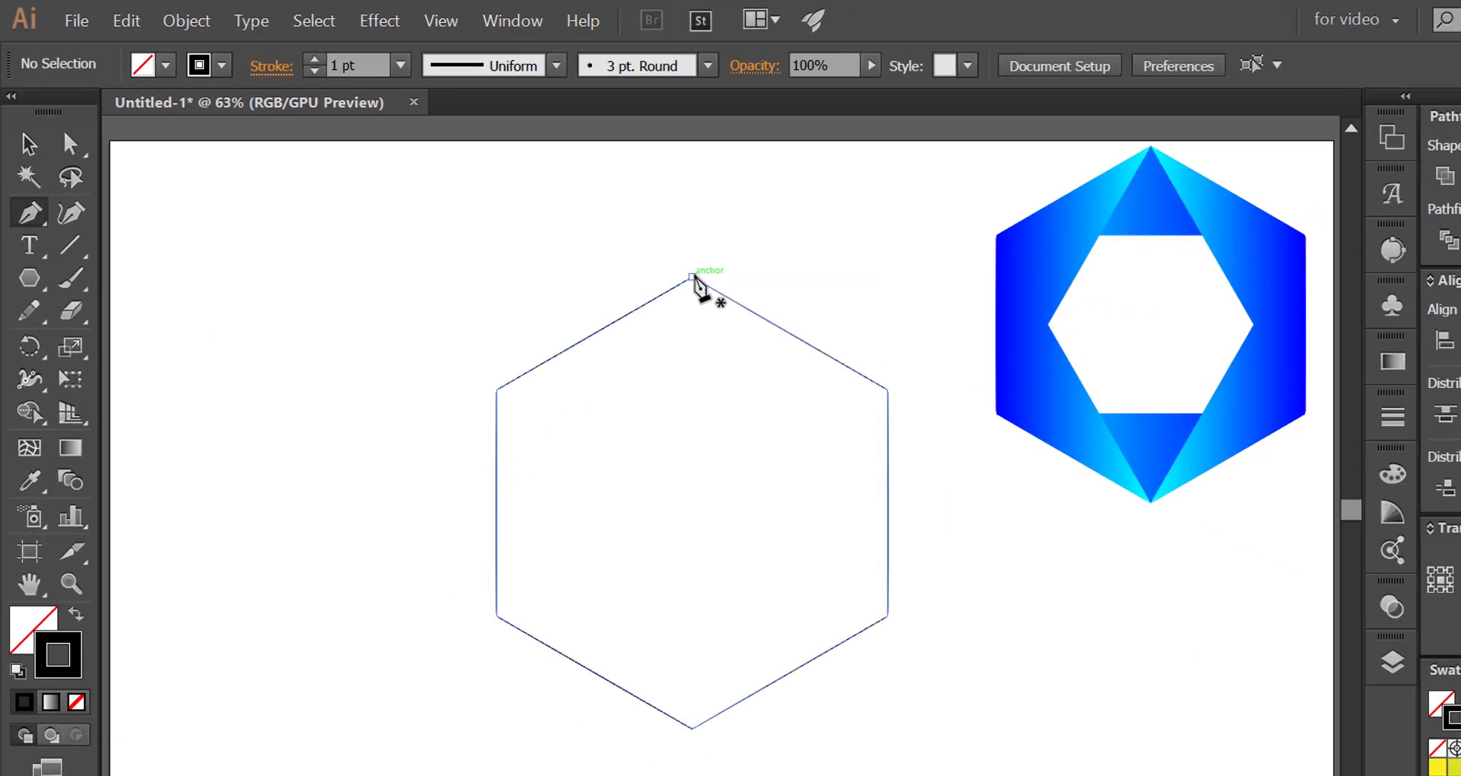
pyautogui.click(693, 275)
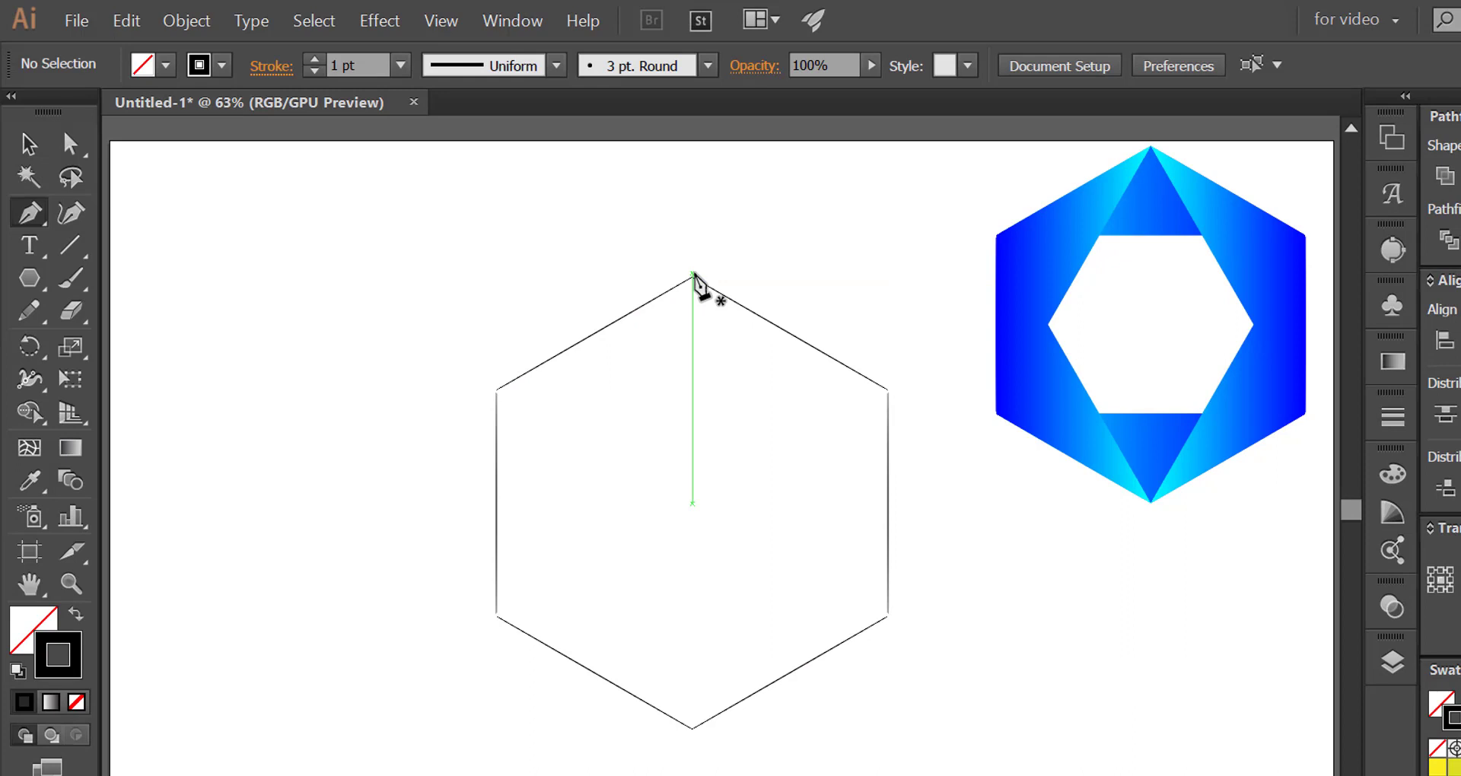
pyautogui.click(692, 276)
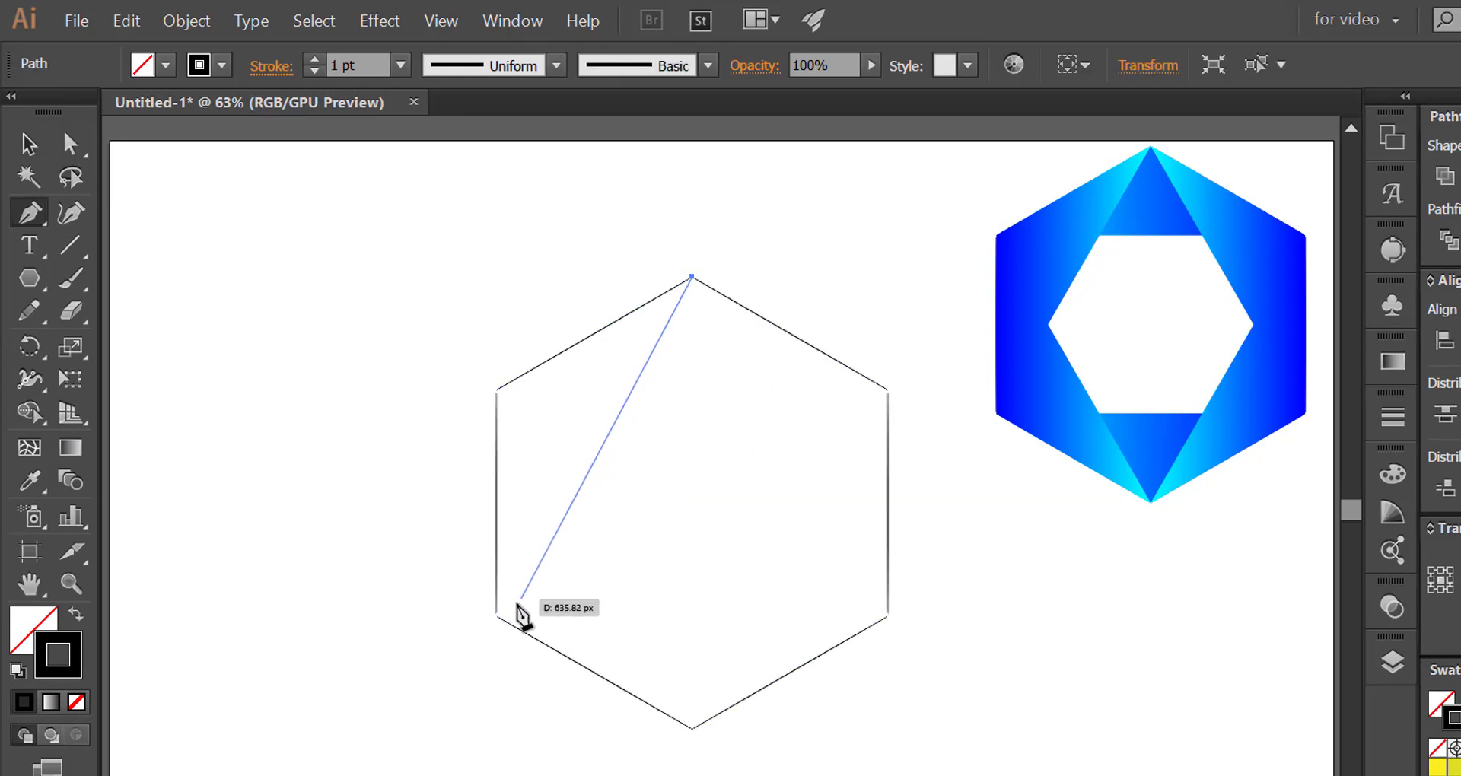
pyautogui.click(496, 615)
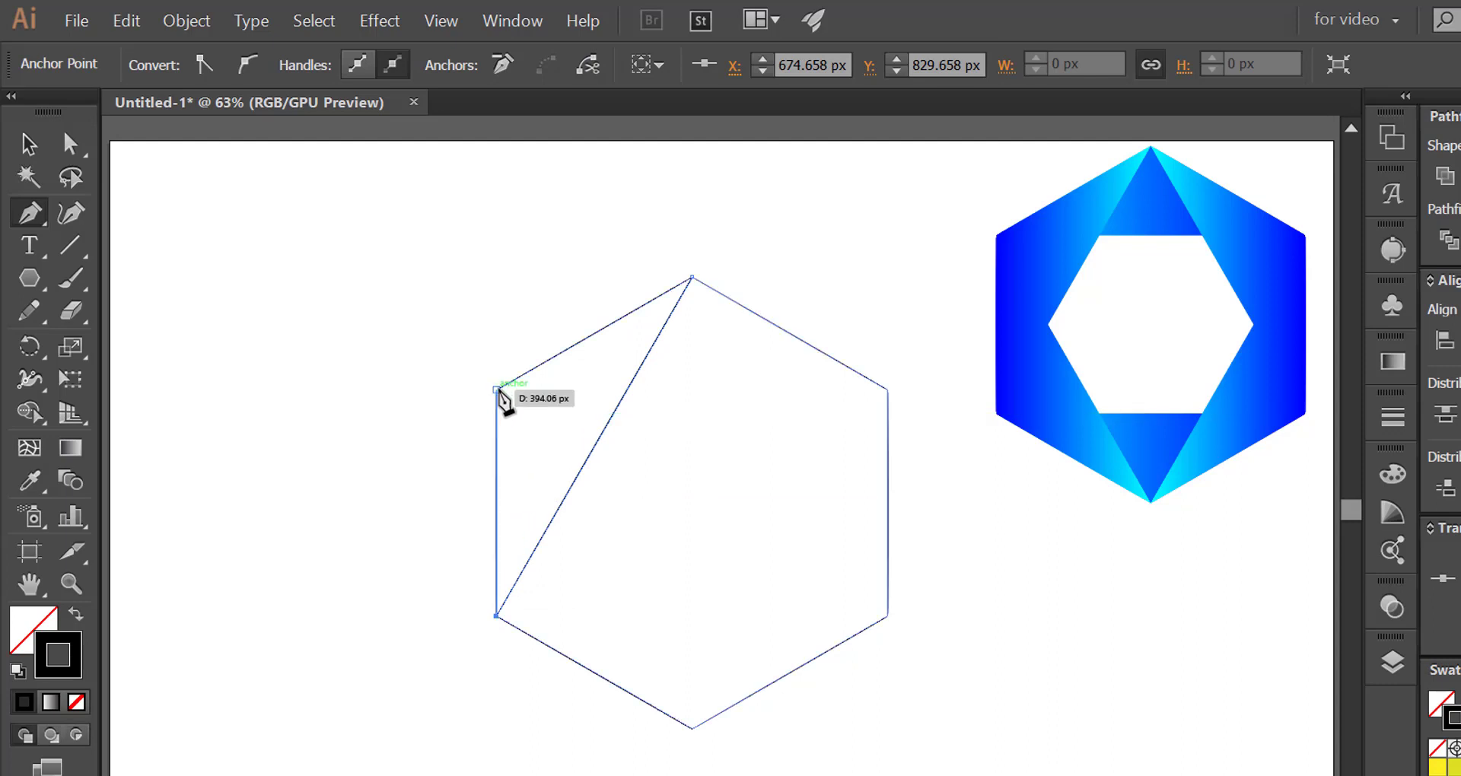
pyautogui.click(496, 388)
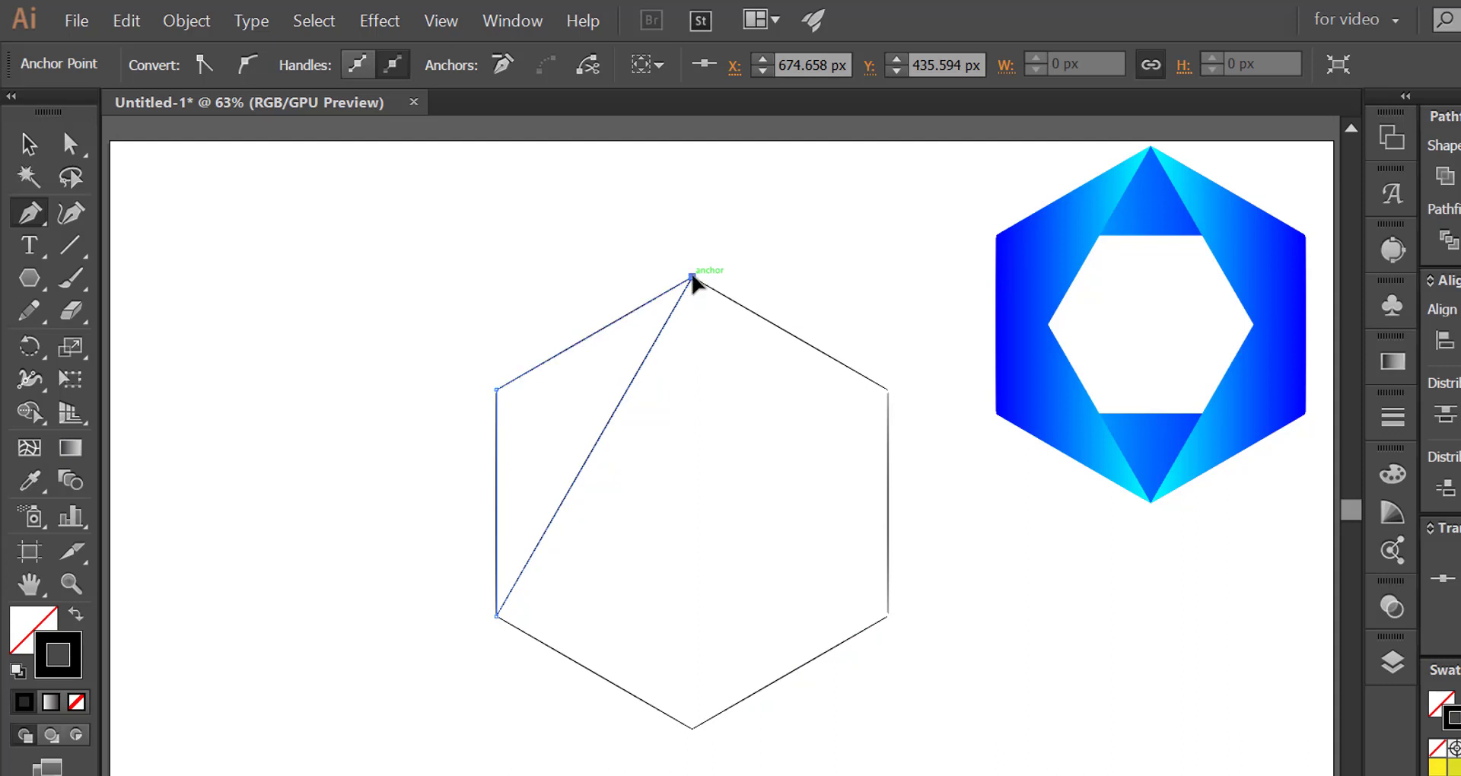
pyautogui.click(692, 279)
pyautogui.click(325, 31)
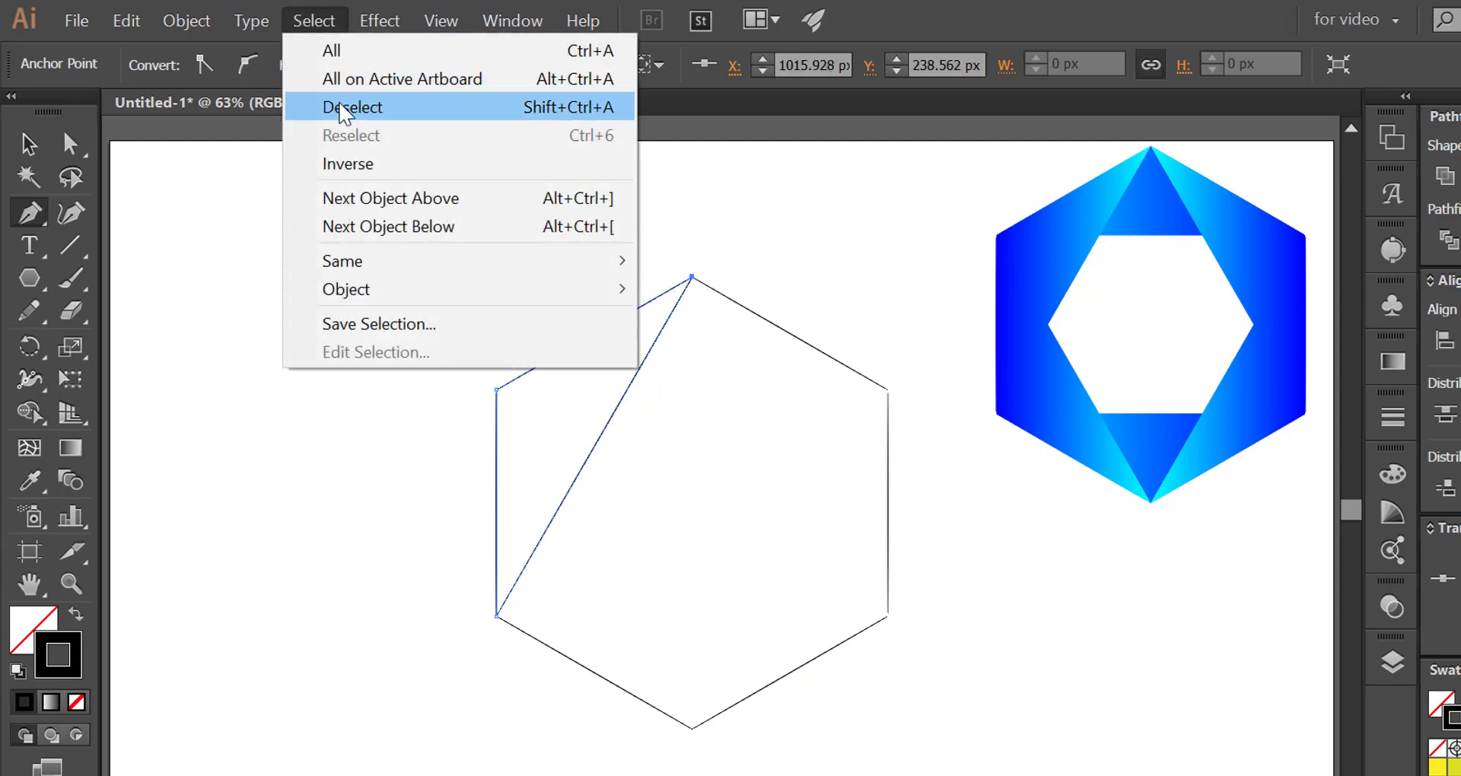
pyautogui.click(350, 104)
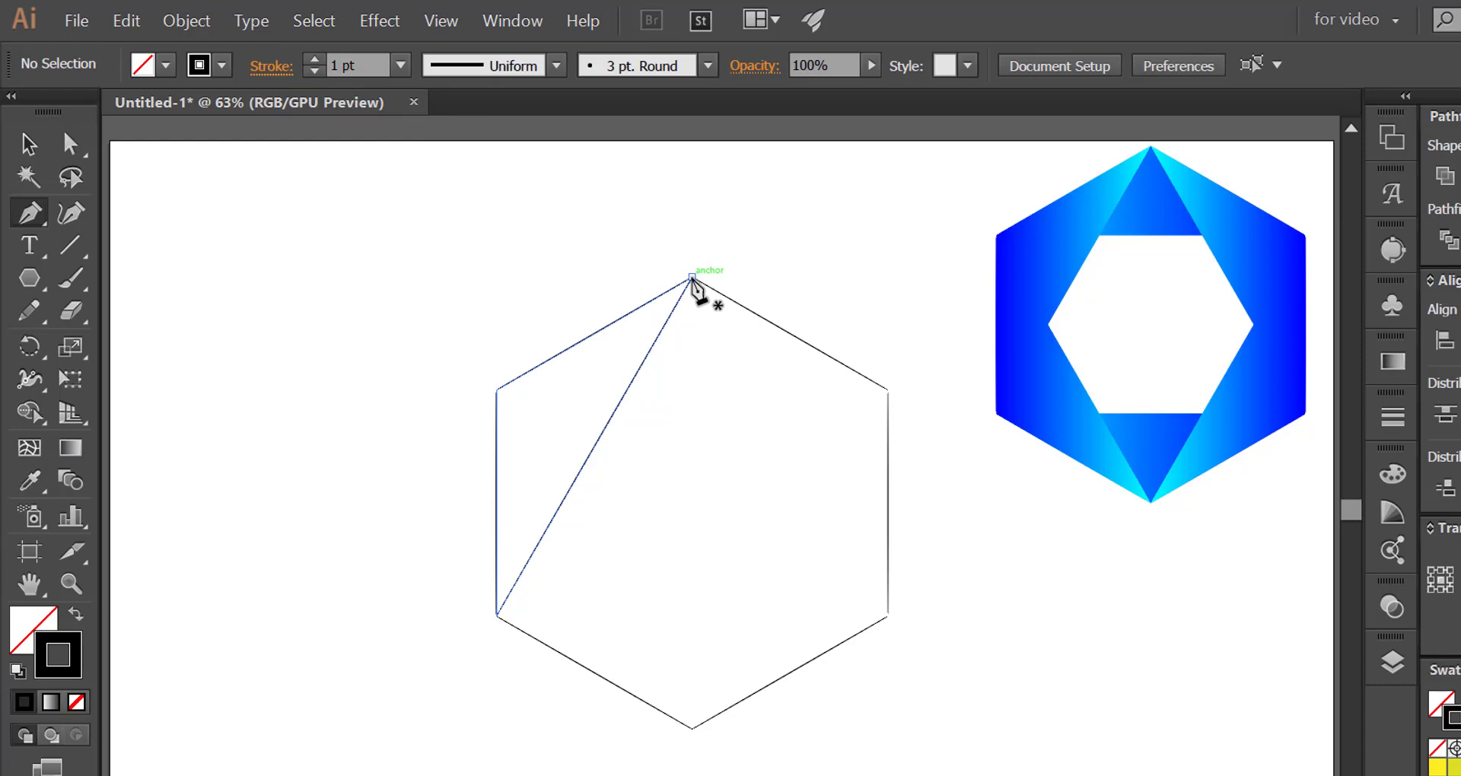
# Draw a closed Pen tool triangle joining the hexagon's top, upper-right and lower-right vertices, and deselect it.
pyautogui.click(692, 279)
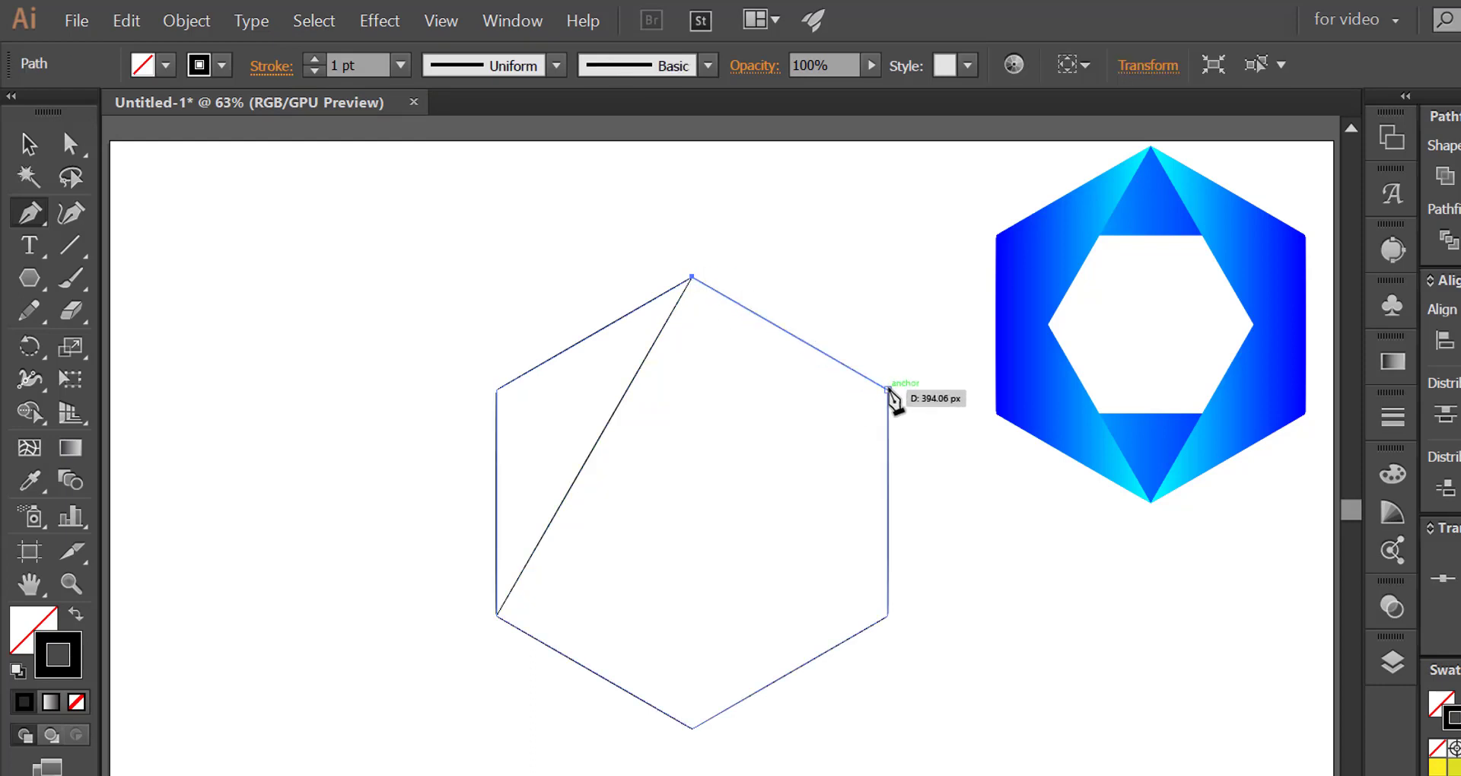
pyautogui.click(888, 390)
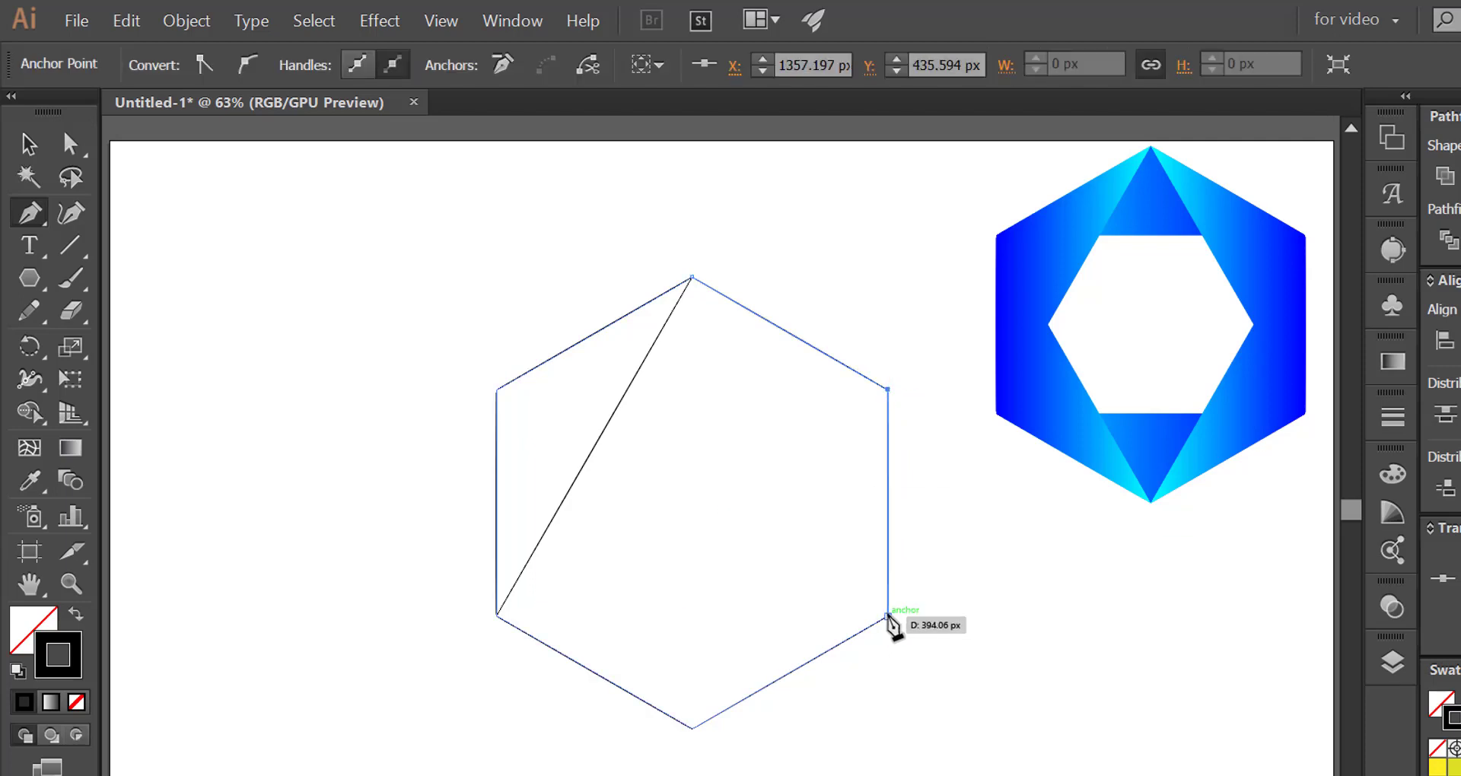
pyautogui.click(887, 617)
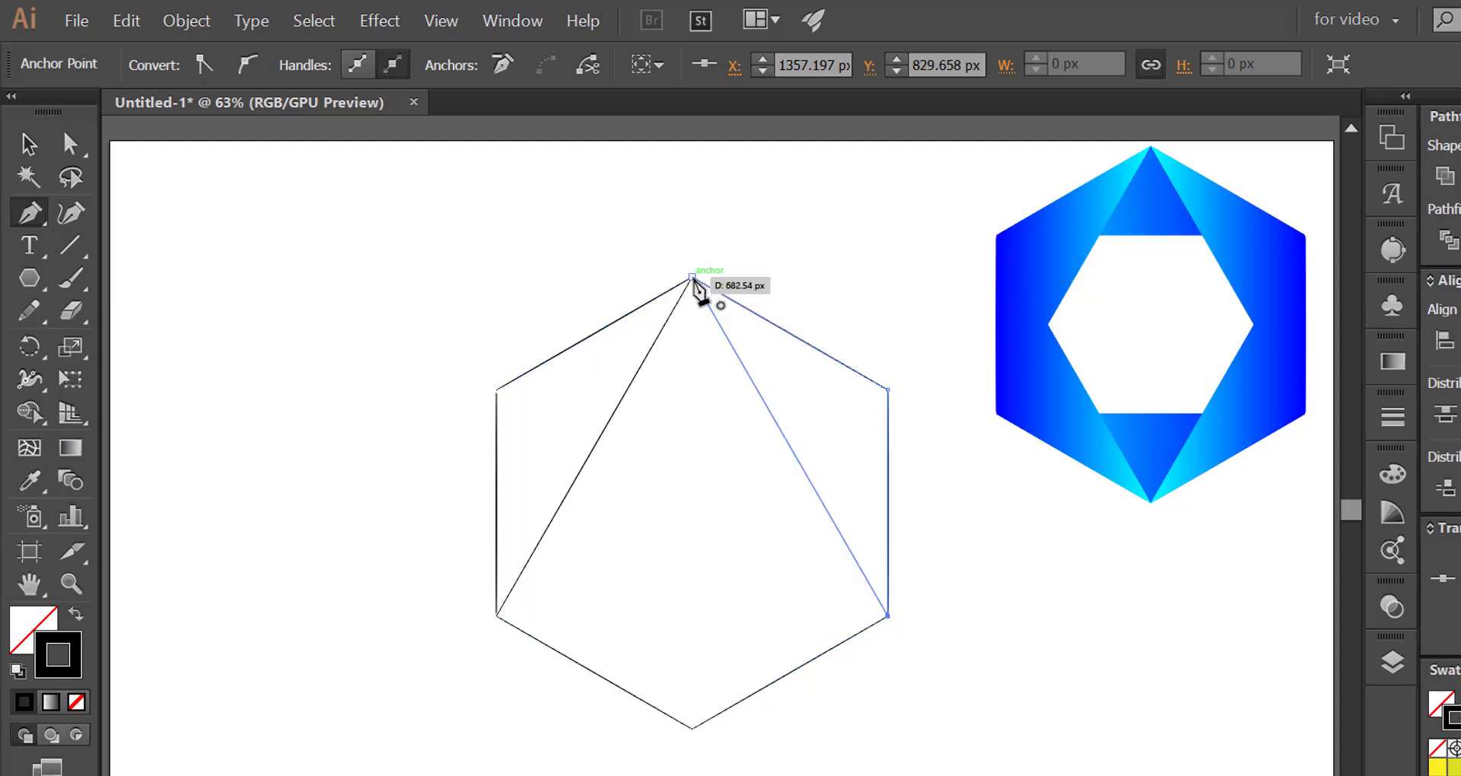
pyautogui.click(692, 277)
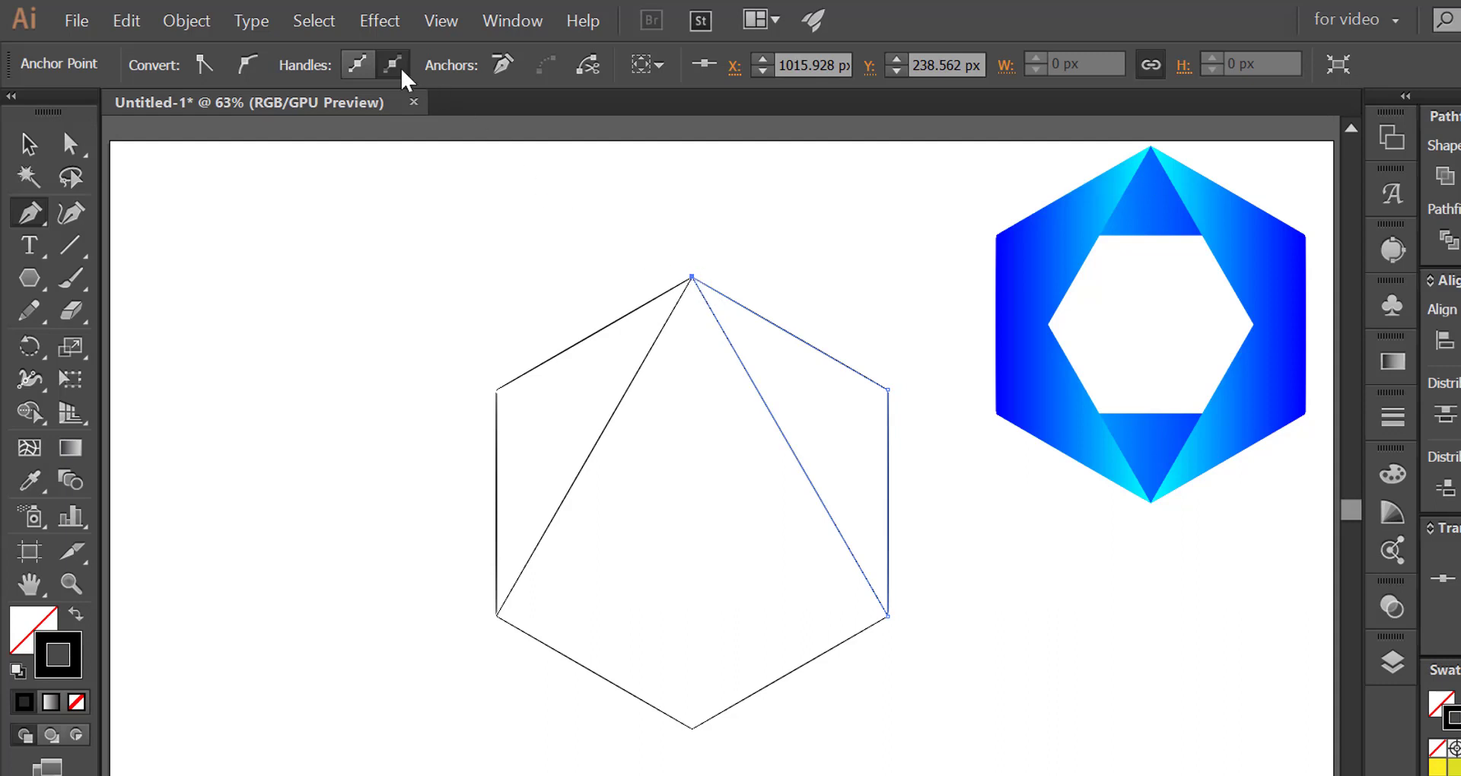
pyautogui.click(310, 21)
pyautogui.click(340, 106)
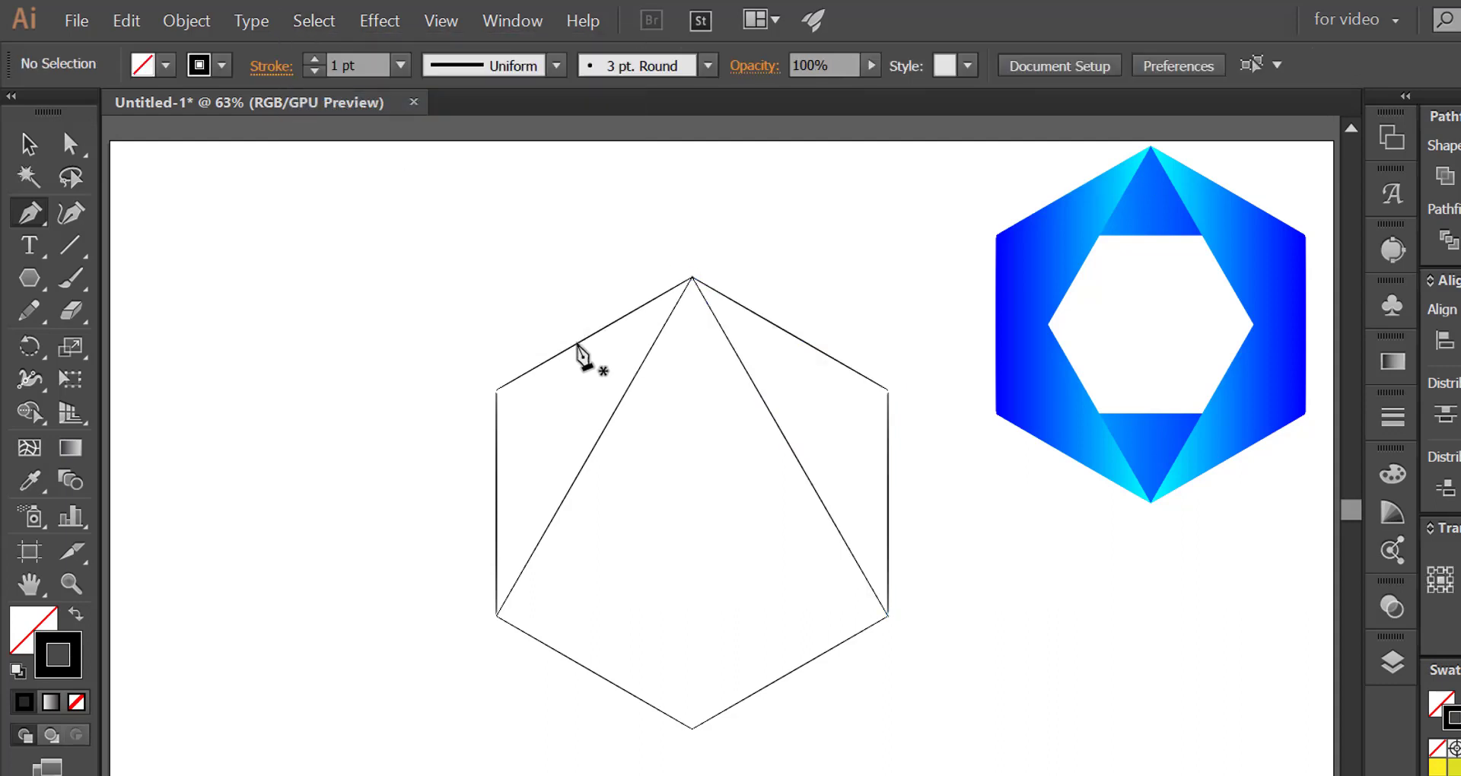
# Draw a closed Pen tool triangle joining the hexagon's upper-left, upper-right and top vertices, and deselect it.
pyautogui.click(496, 389)
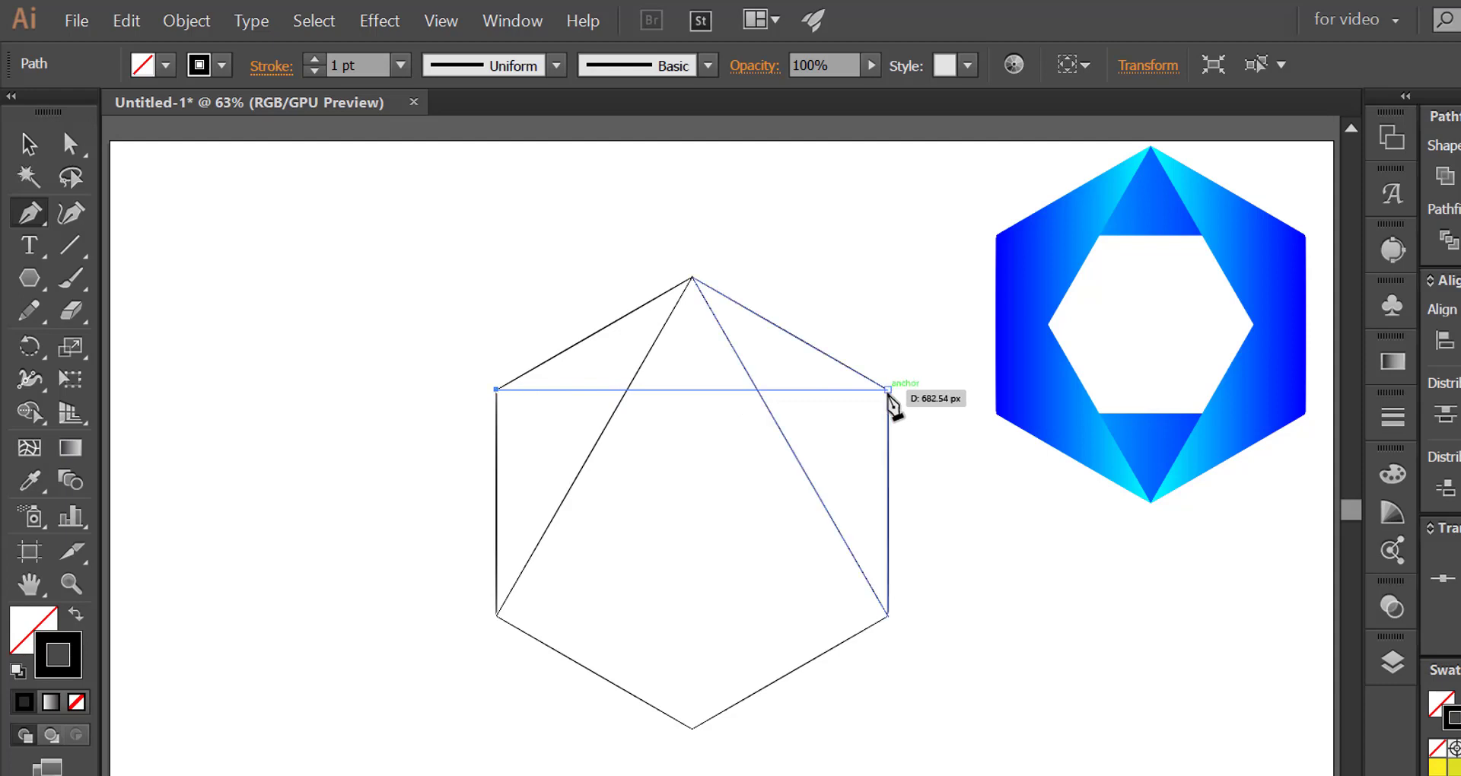
pyautogui.click(887, 389)
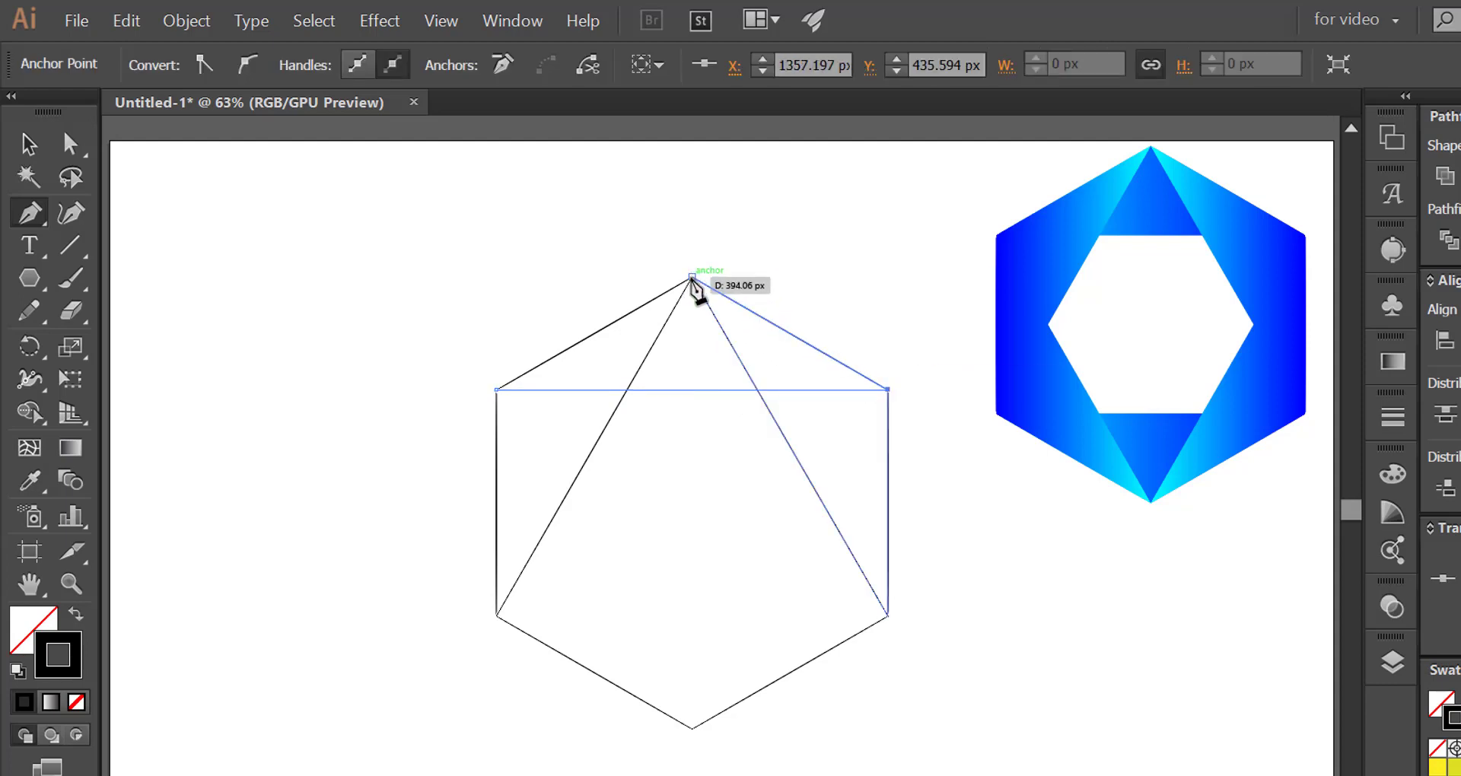
pyautogui.click(691, 277)
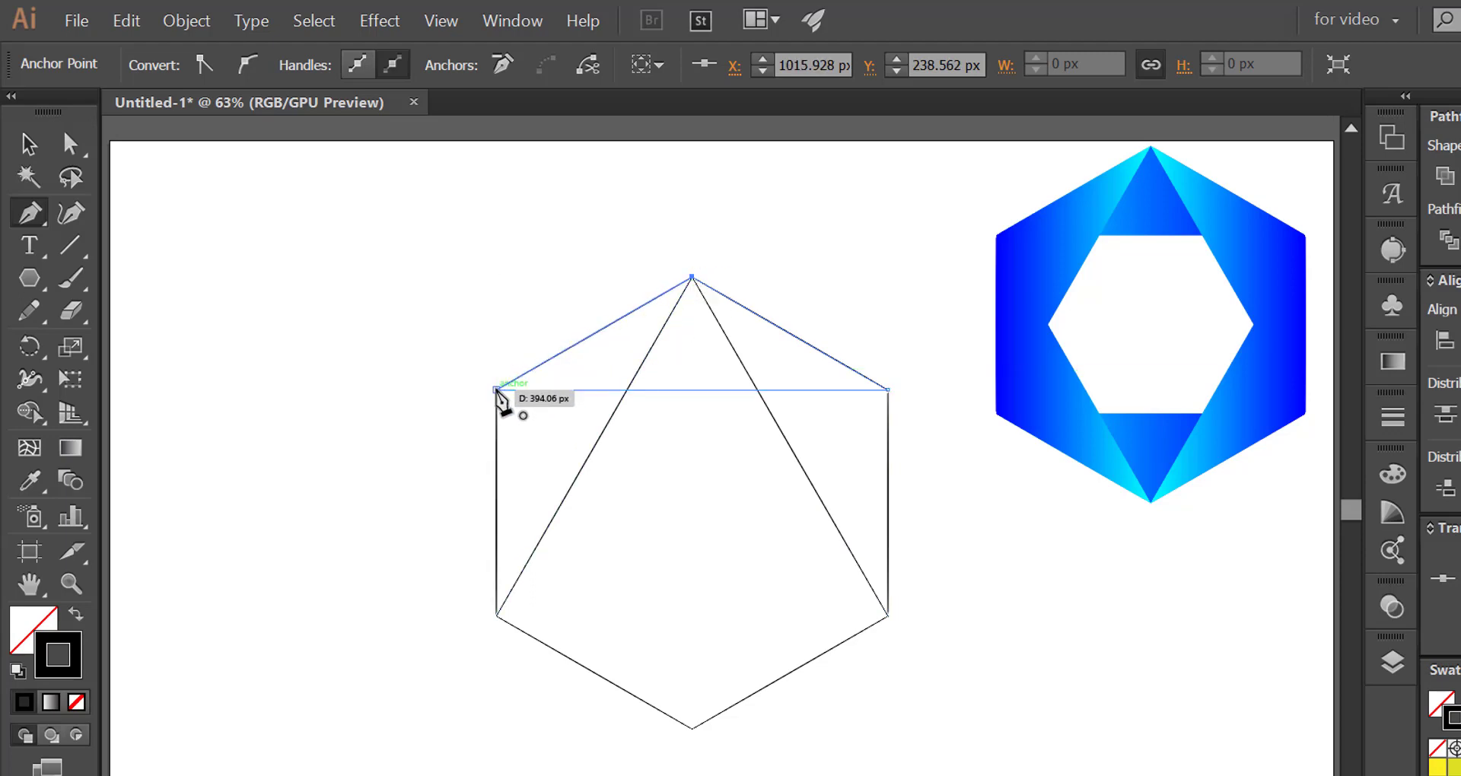
pyautogui.click(496, 390)
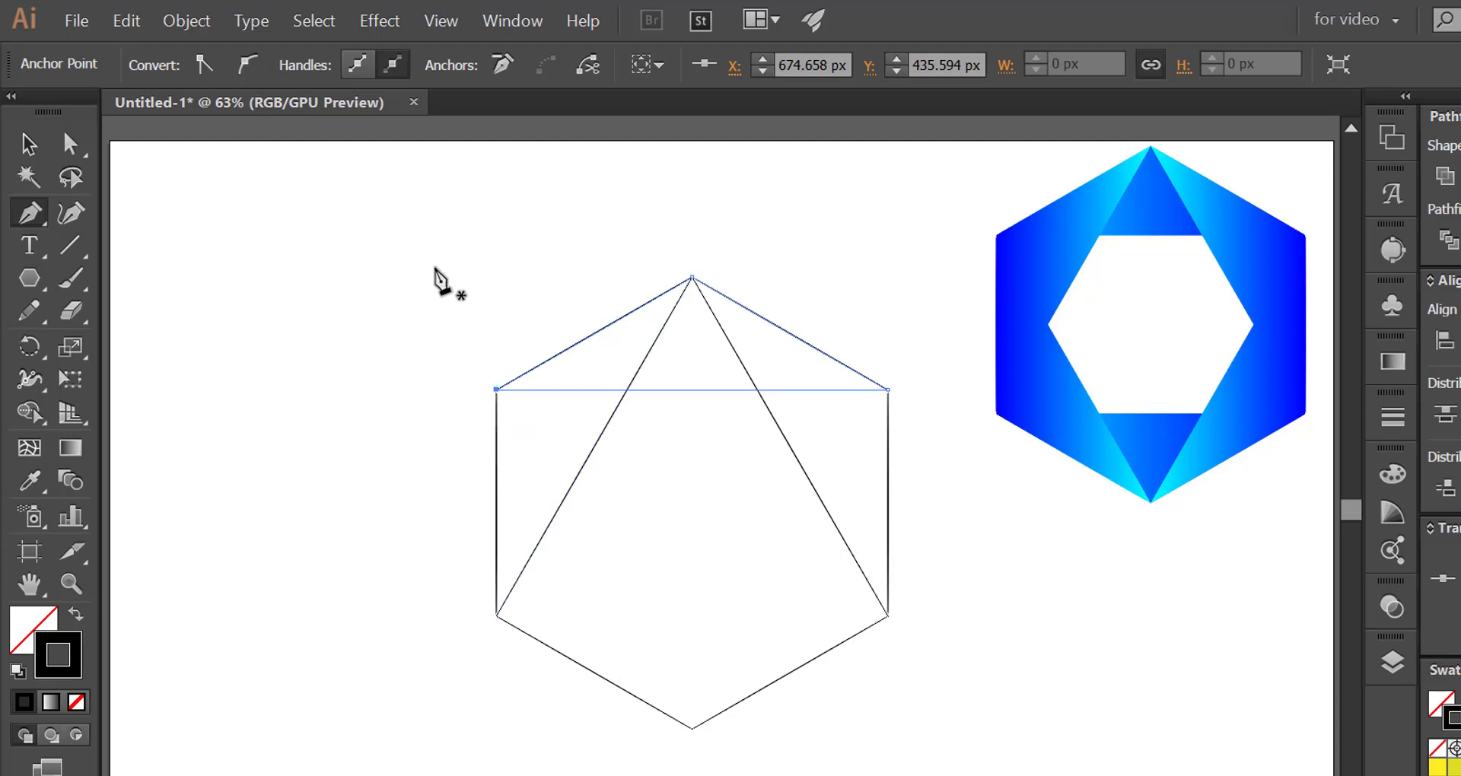
pyautogui.click(313, 21)
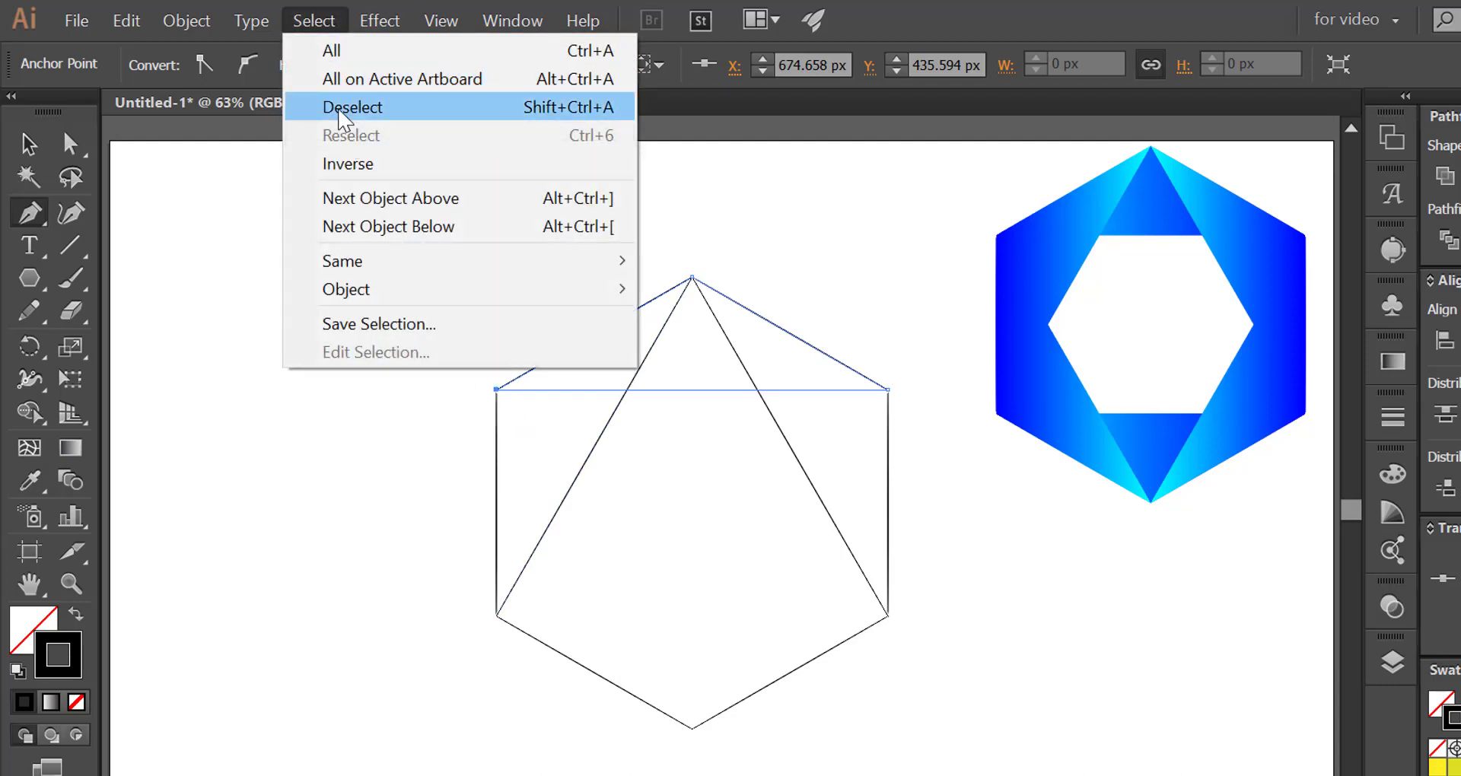
pyautogui.click(349, 107)
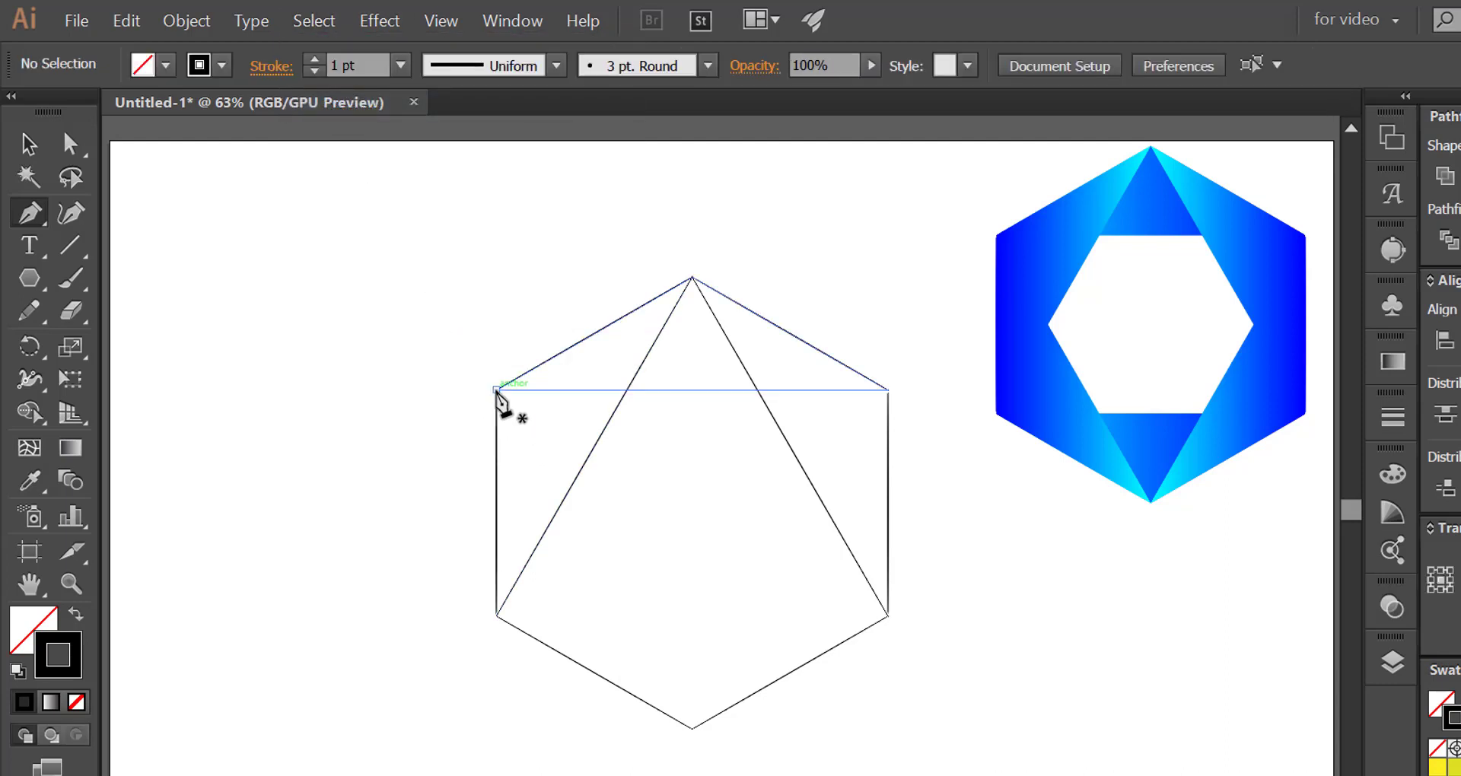
# Draw a closed Pen tool triangle joining the hexagon's upper-left, bottom and lower-left vertices, and deselect it.
pyautogui.click(496, 390)
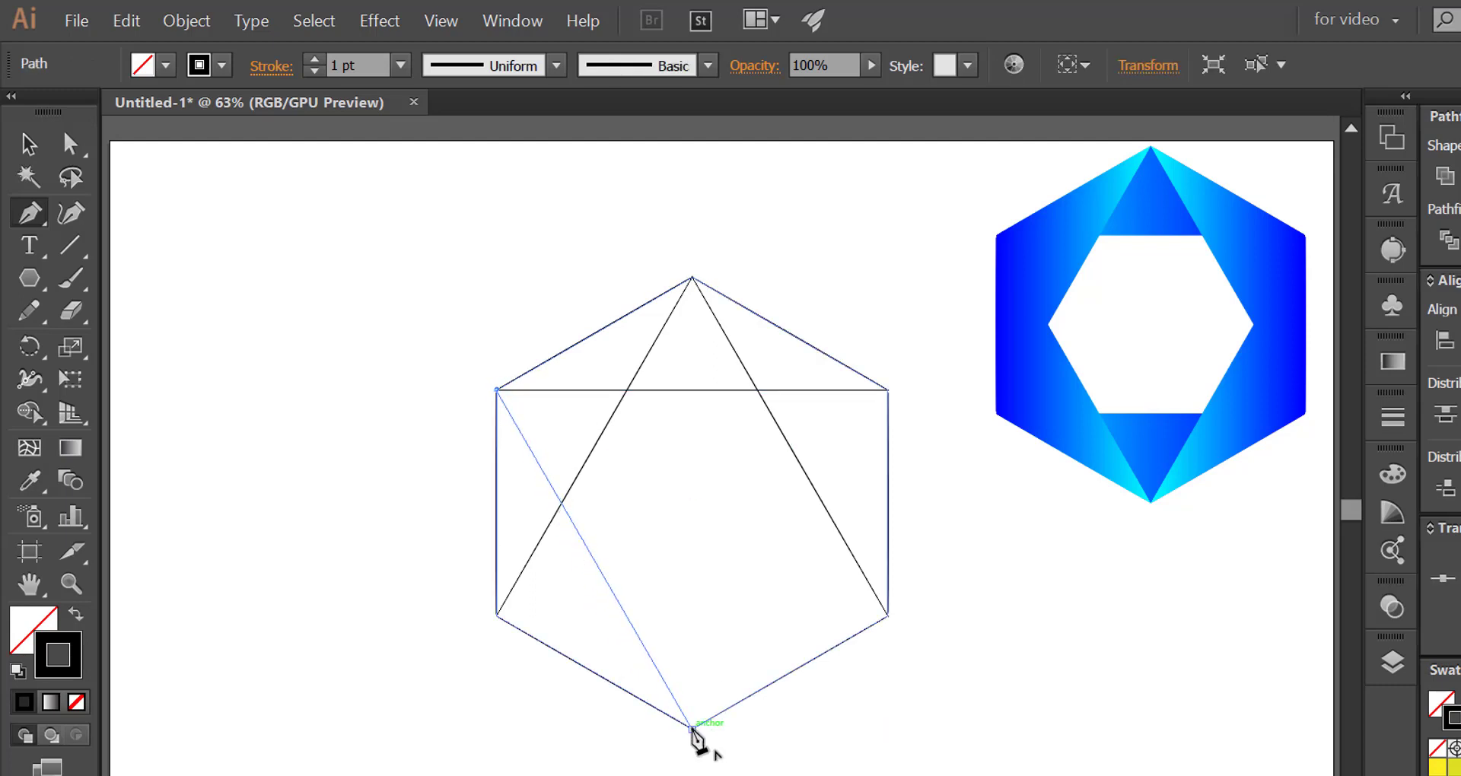
pyautogui.click(692, 728)
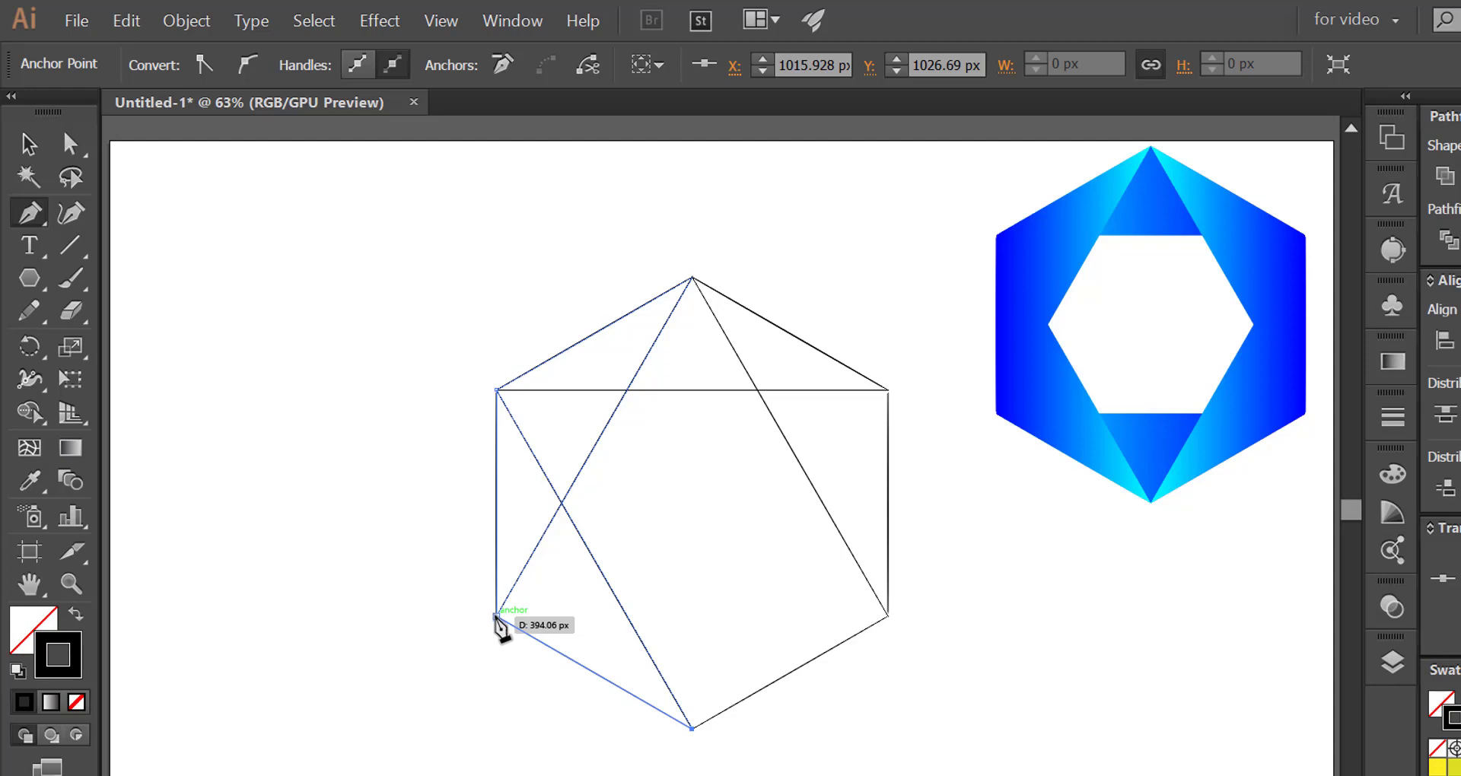
pyautogui.click(496, 614)
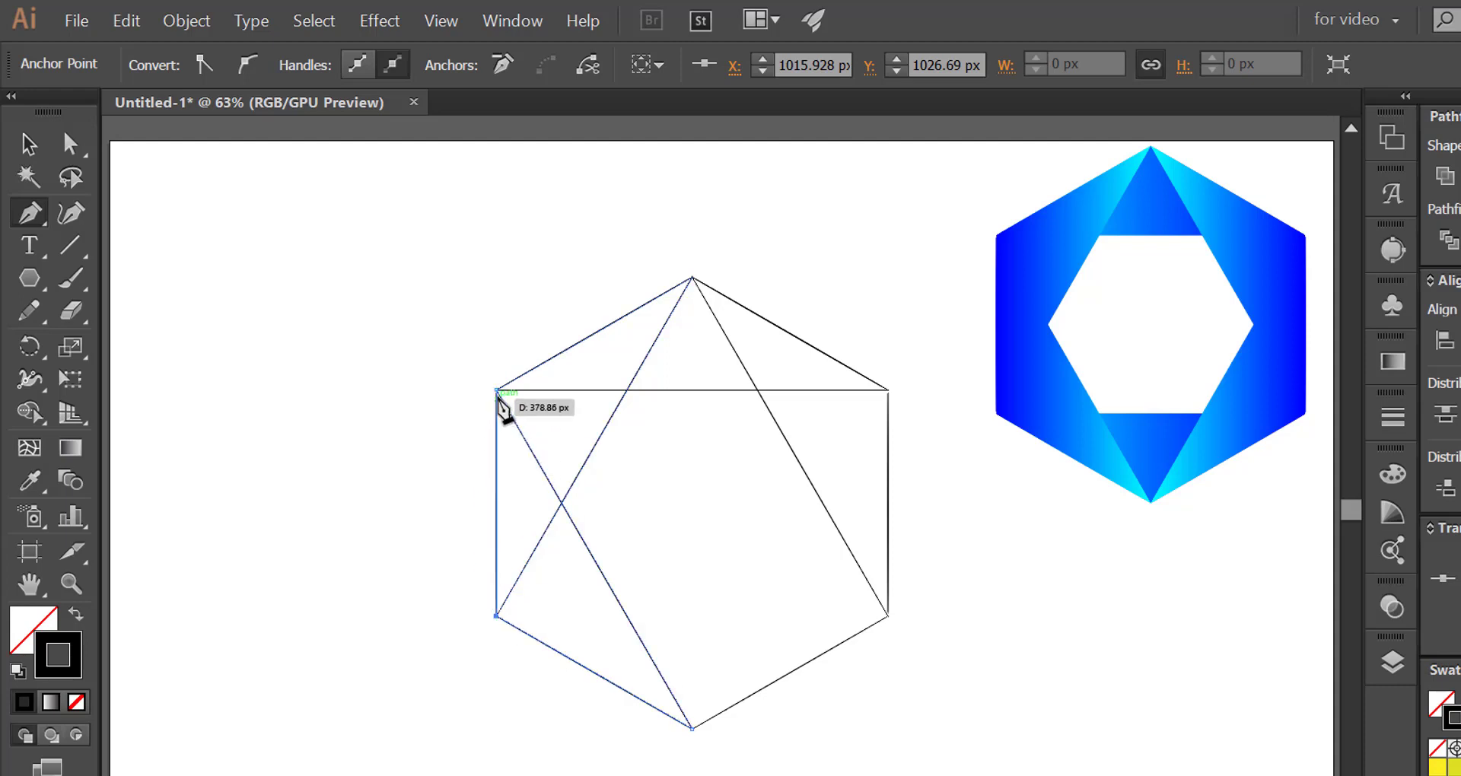
pyautogui.click(496, 389)
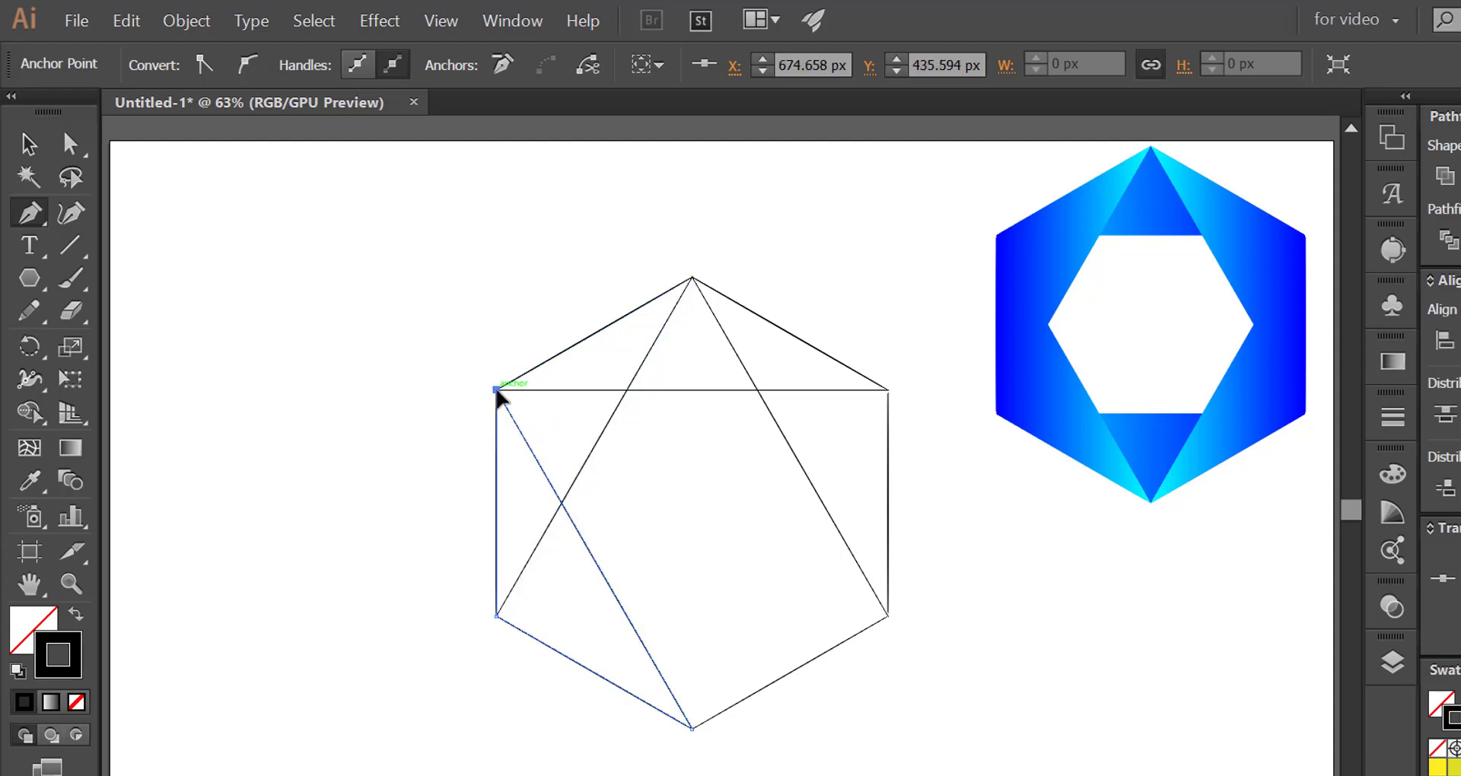
pyautogui.click(314, 21)
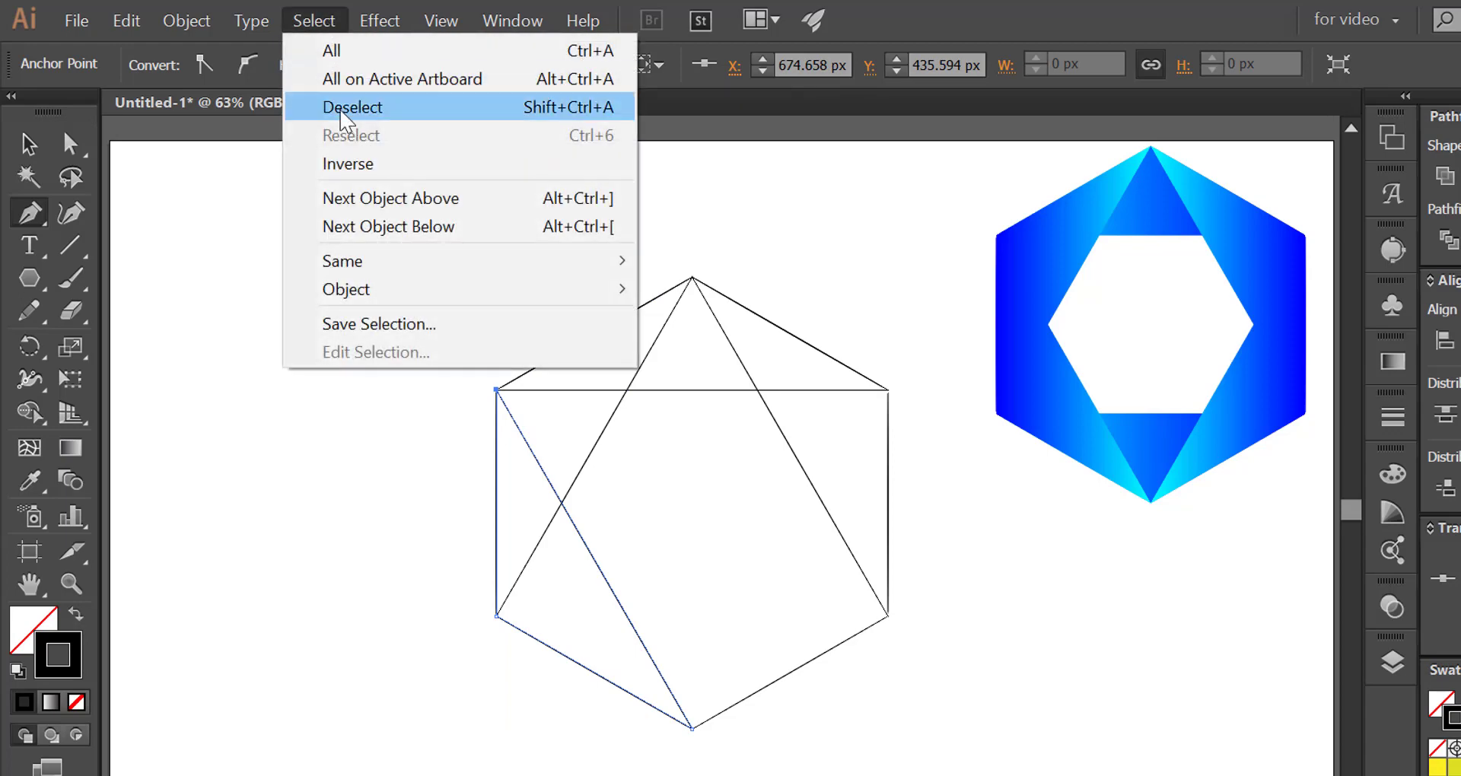
pyautogui.click(350, 105)
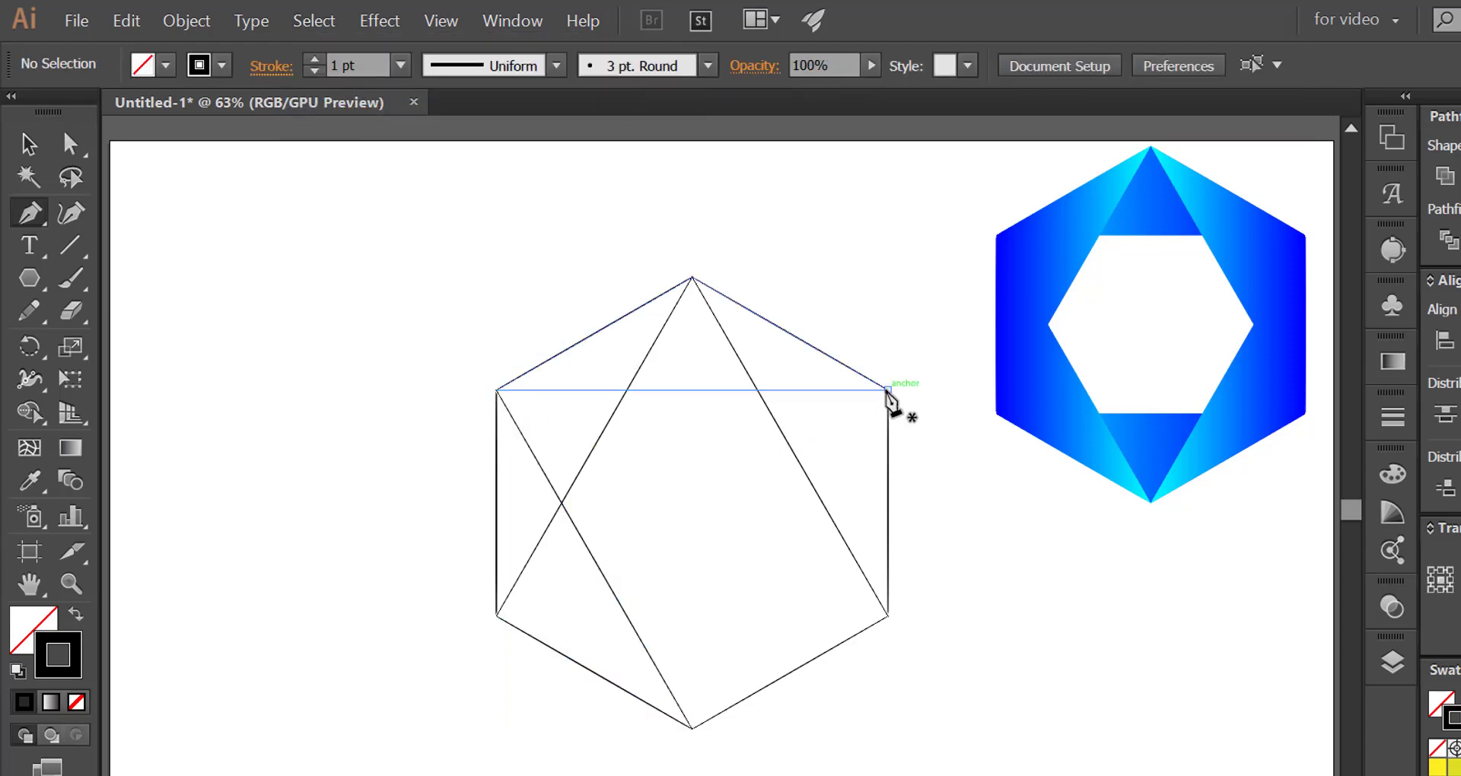
# Draw a closed Pen tool triangle joining the hexagon's upper-right, bottom and lower-right vertices, and deselect it.
pyautogui.click(887, 390)
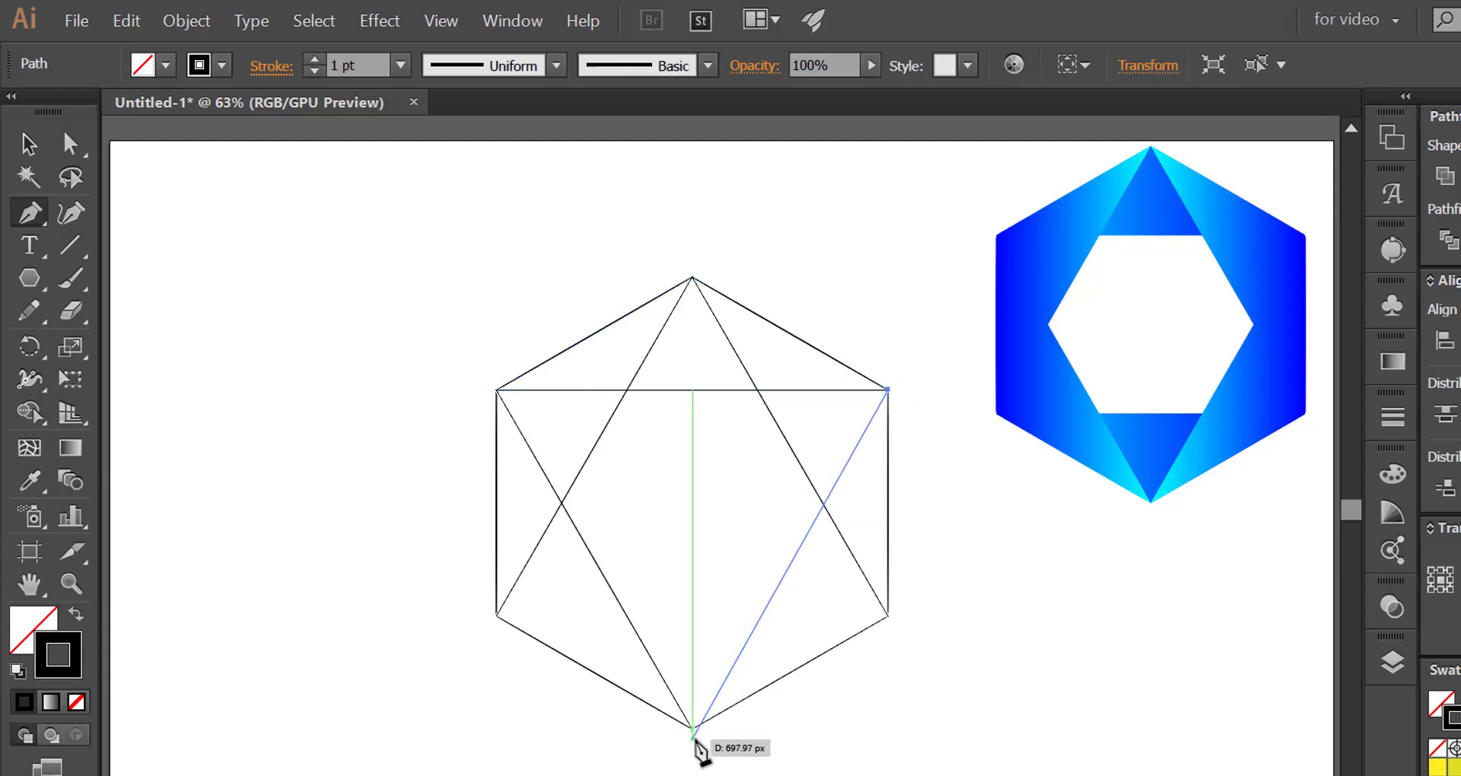
pyautogui.click(692, 728)
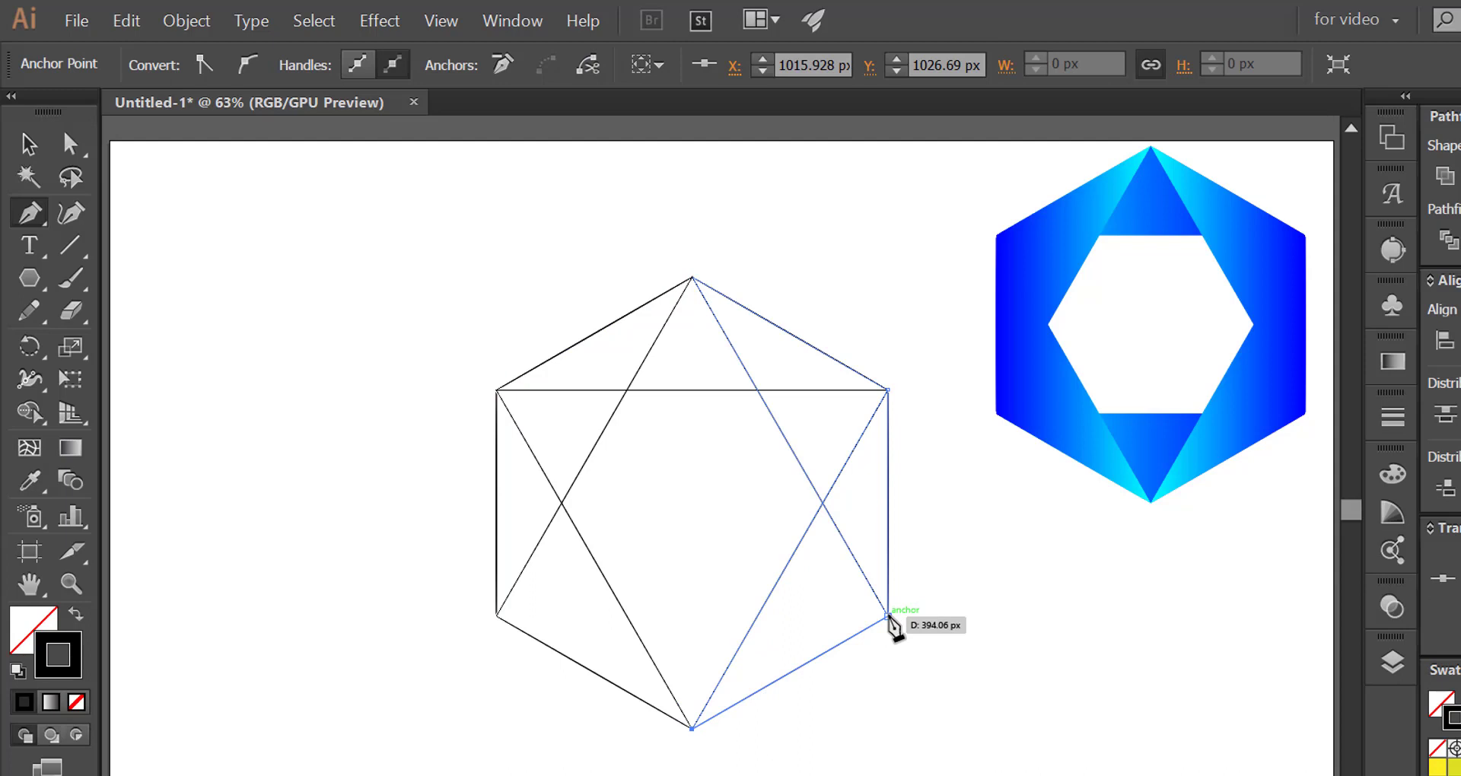
pyautogui.click(888, 615)
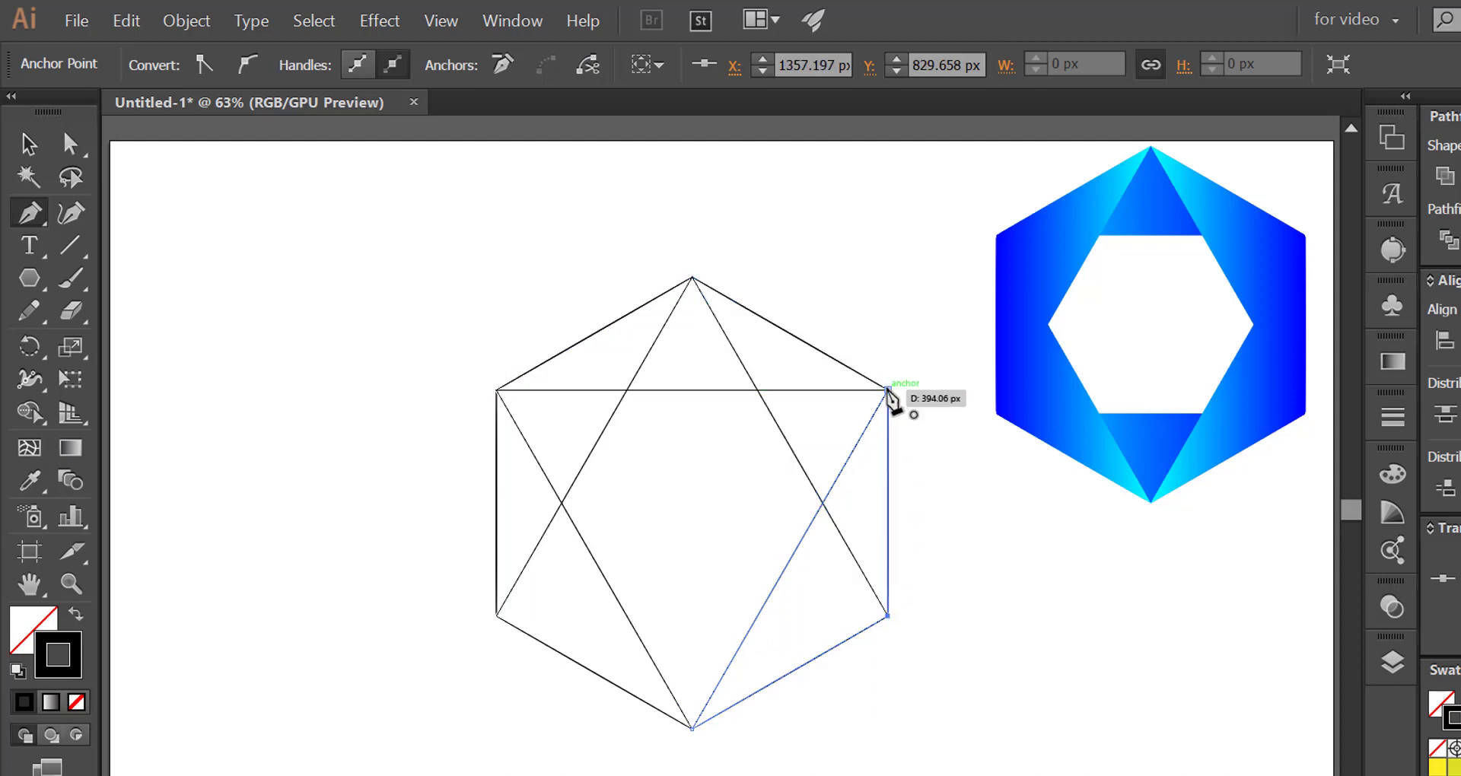
pyautogui.click(888, 389)
pyautogui.click(310, 22)
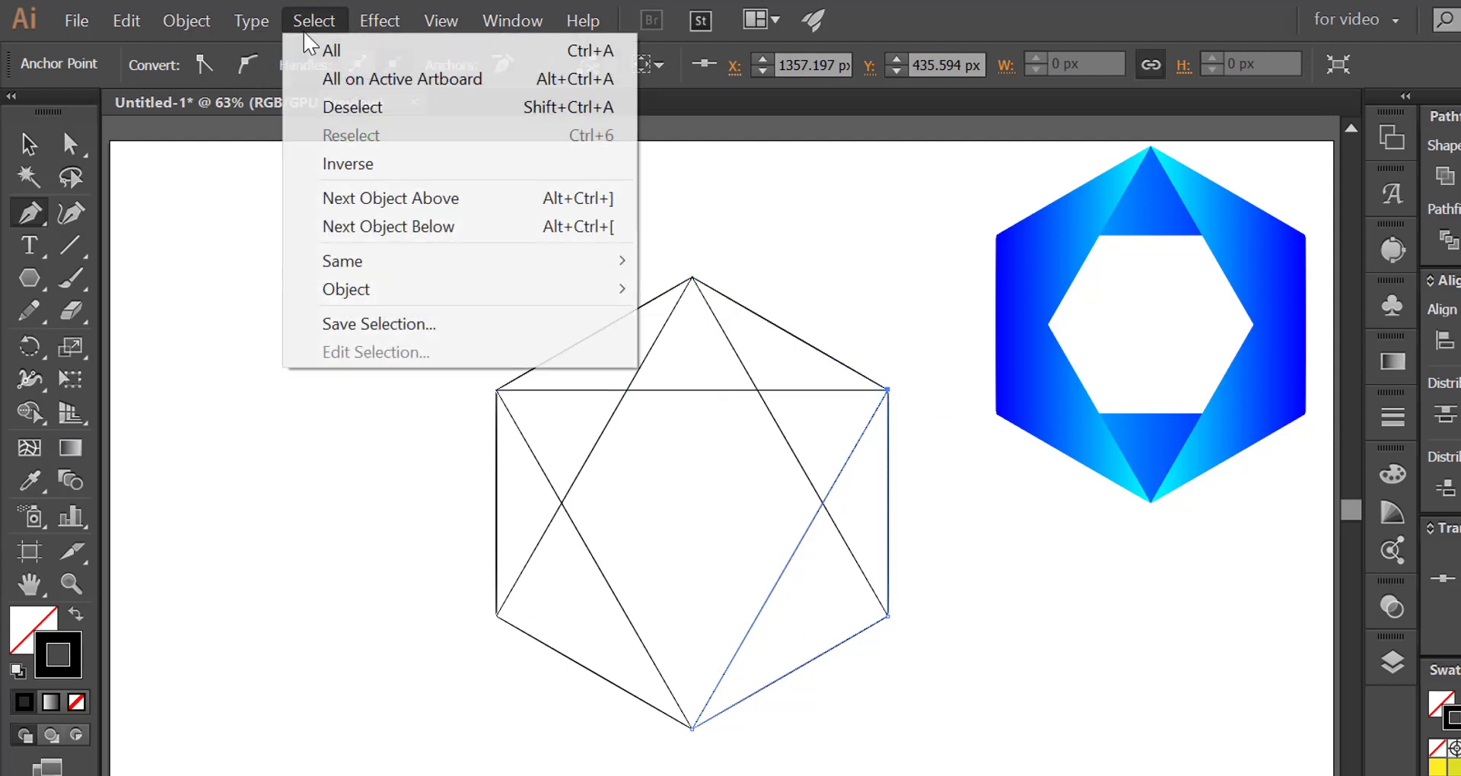
pyautogui.click(335, 107)
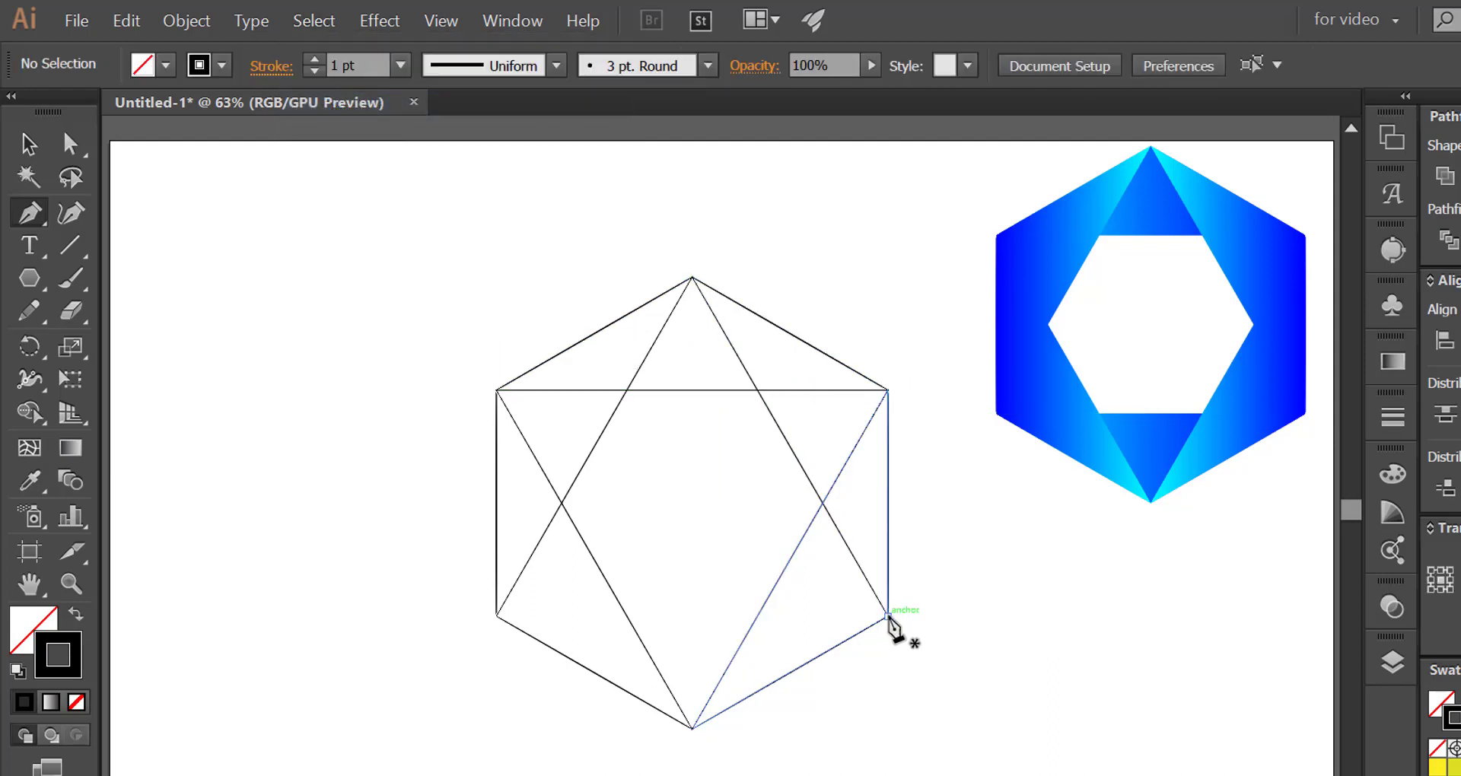
# Draw a closed Pen tool triangle joining the hexagon's lower-right, lower-left and bottom vertices, and deselect it.
pyautogui.click(888, 616)
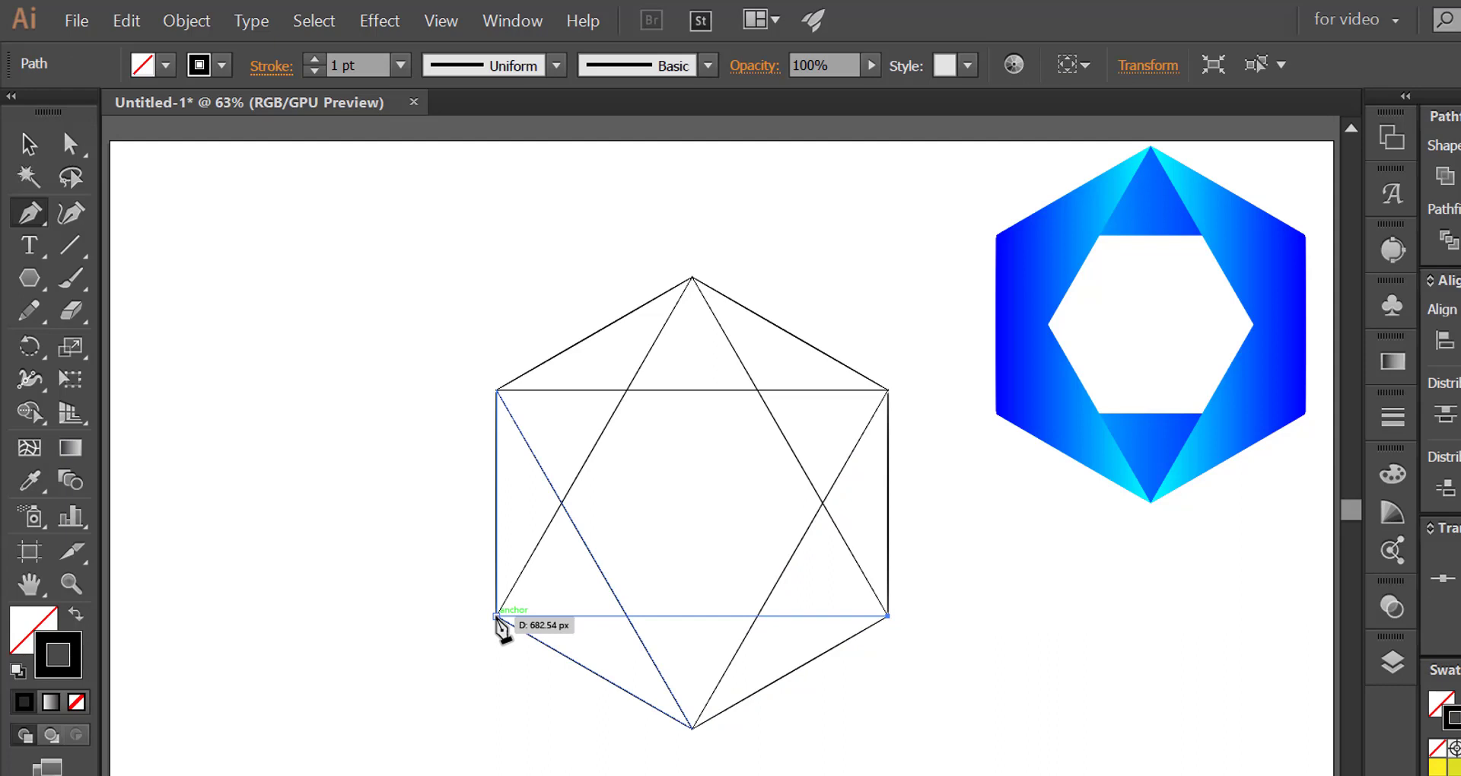
pyautogui.click(496, 616)
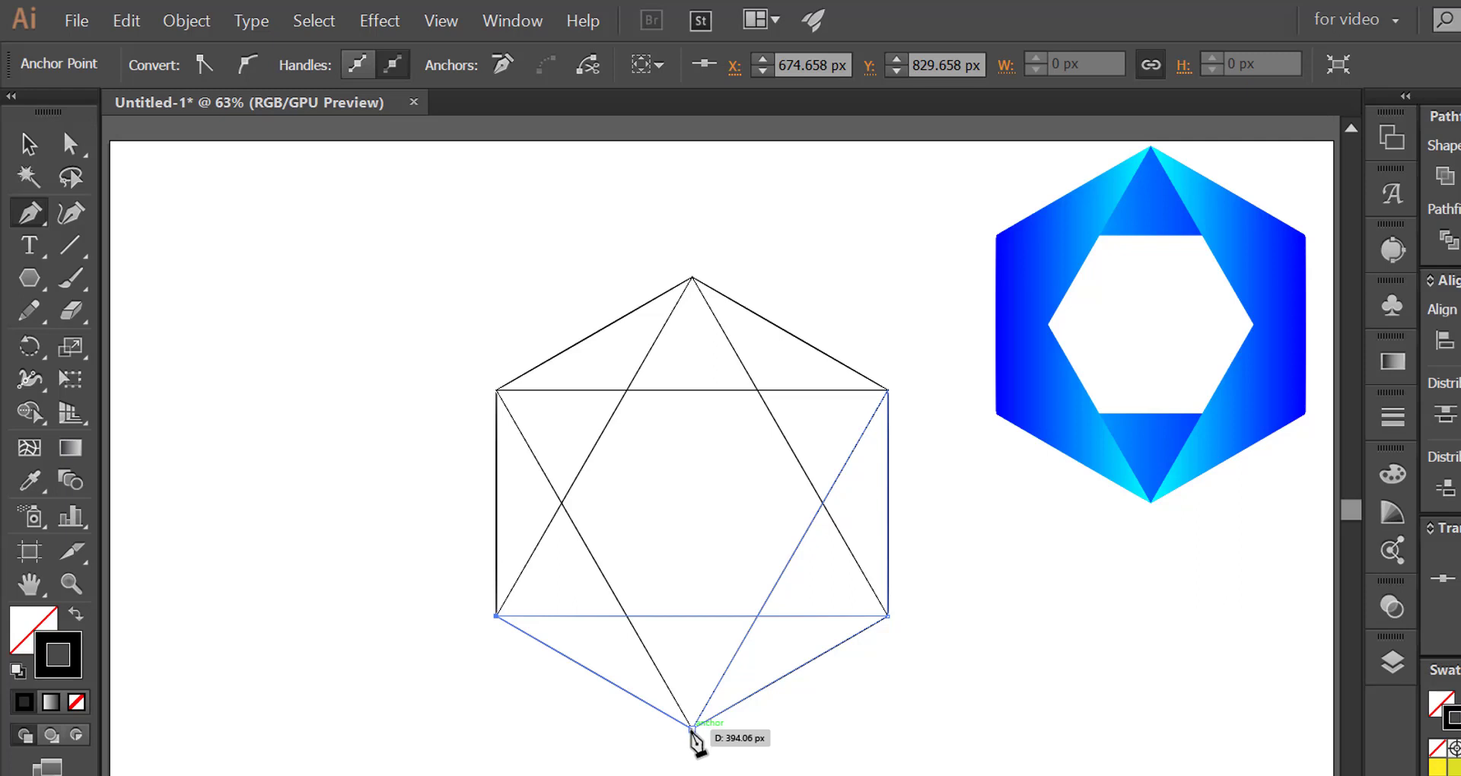
pyautogui.click(691, 728)
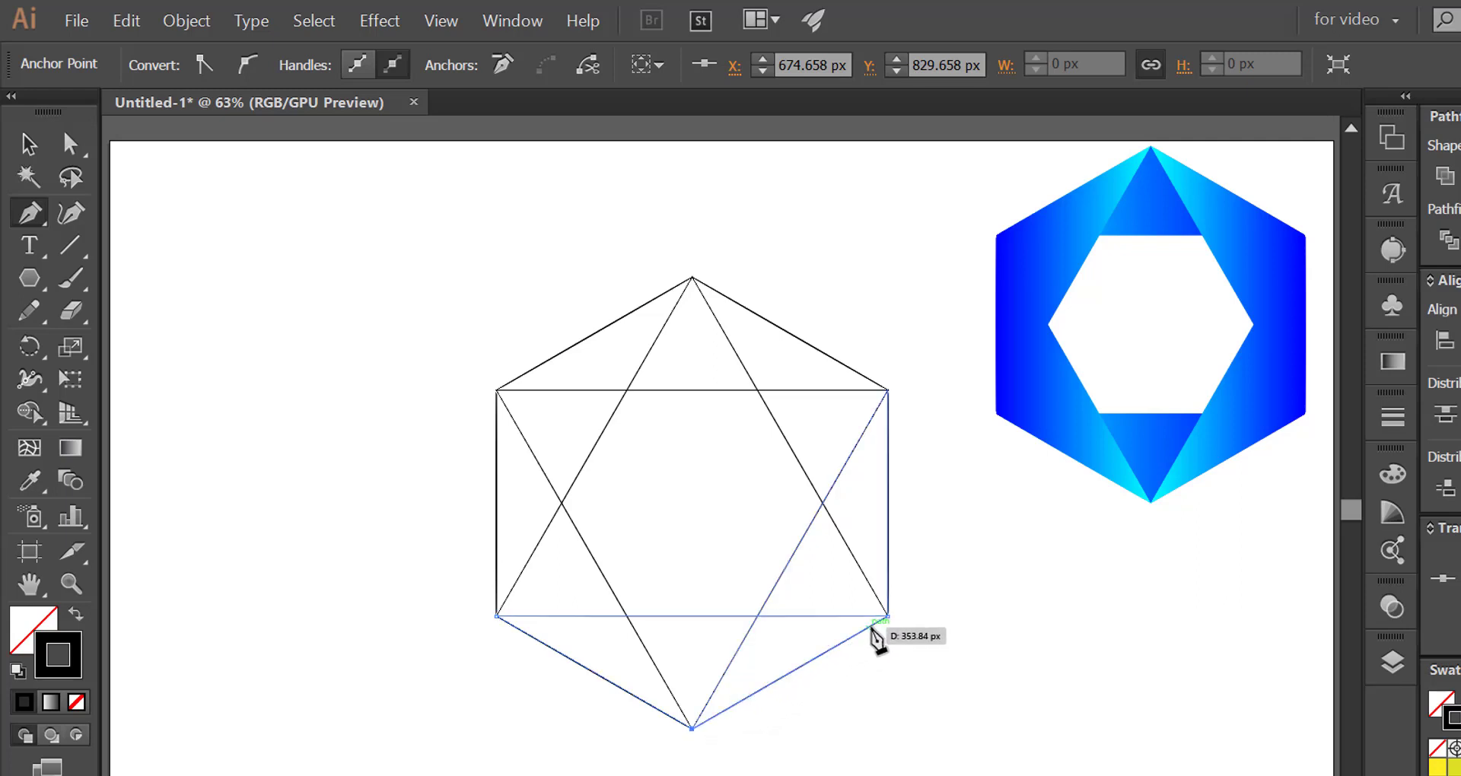
pyautogui.click(887, 616)
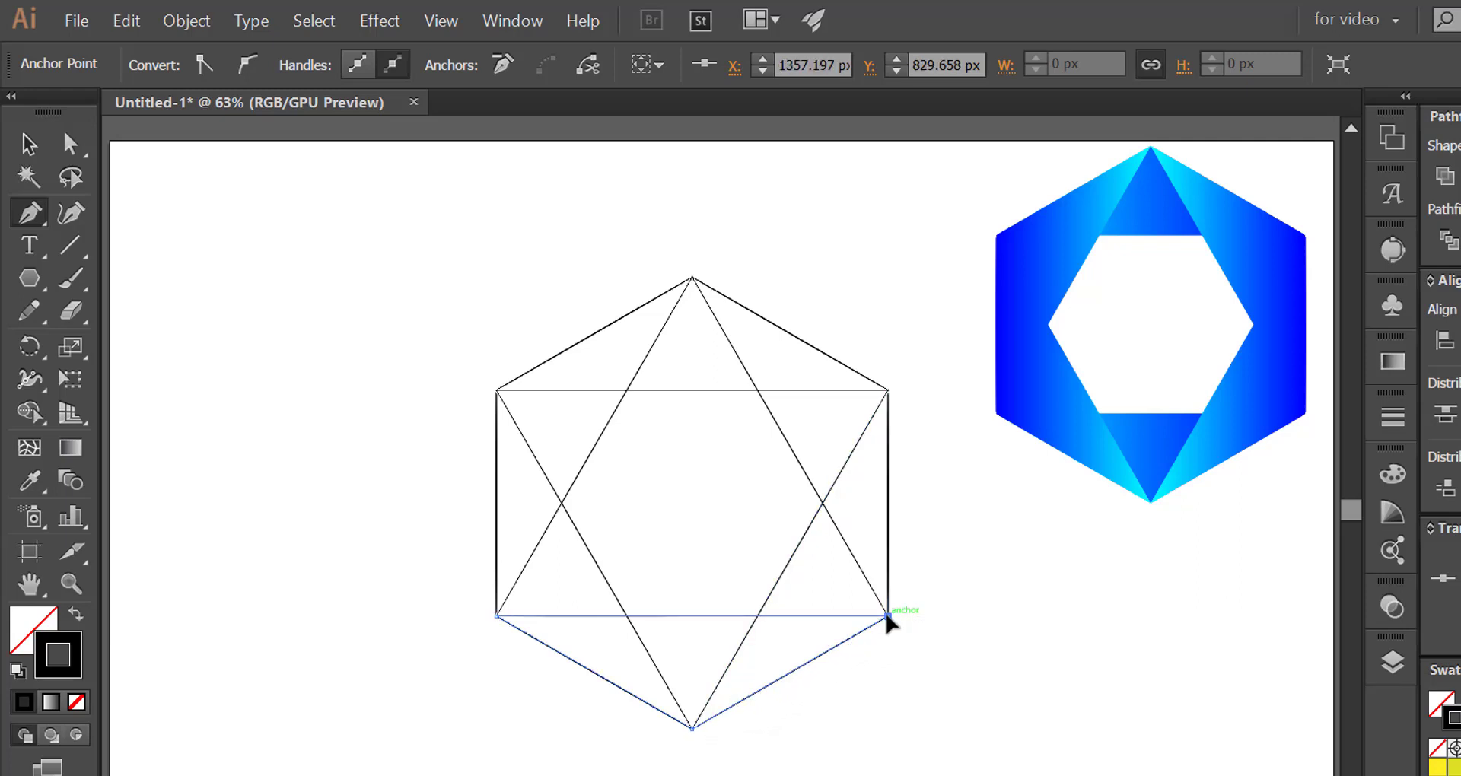
pyautogui.click(312, 21)
pyautogui.click(354, 101)
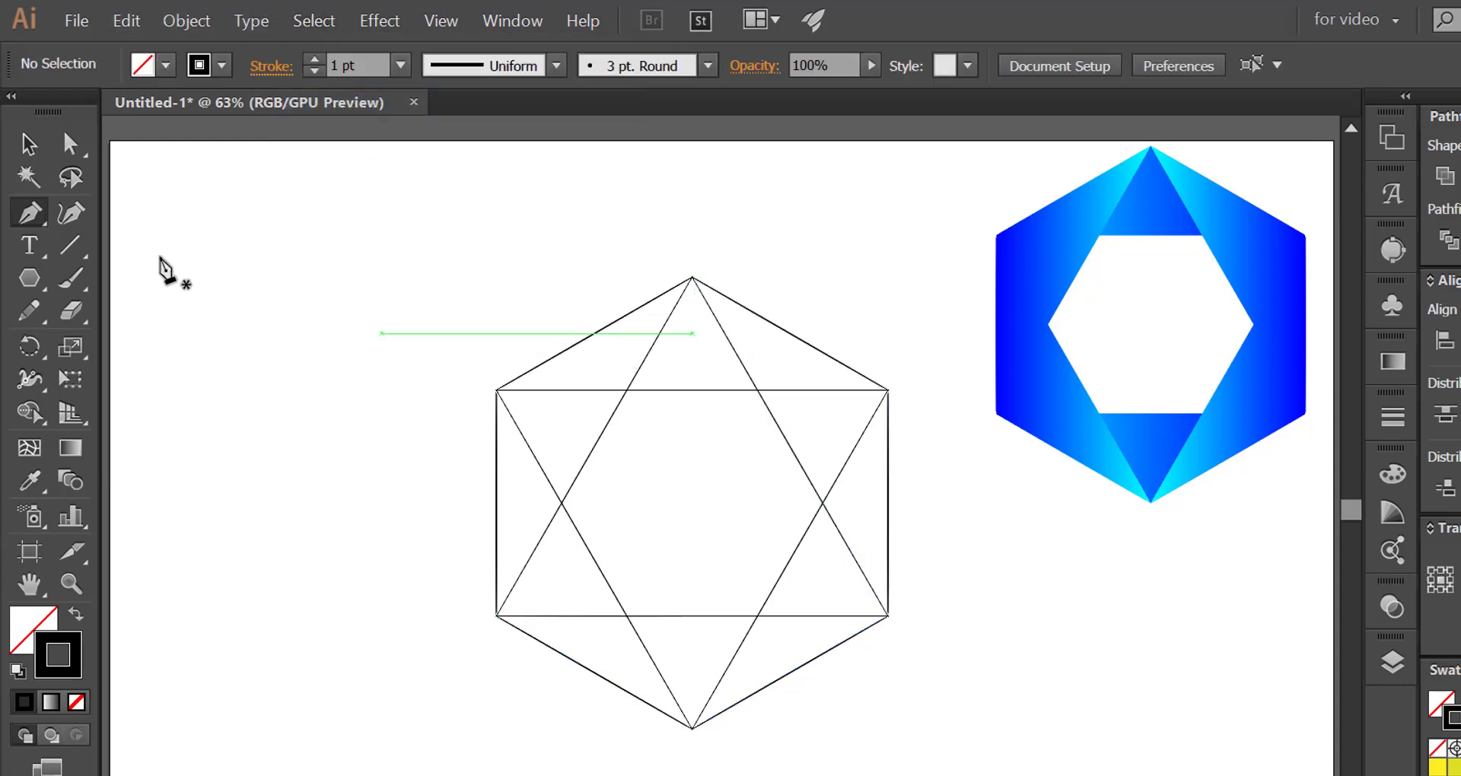
# Select all the line art and delete the original hexagon path from Layer 1, keeping the six triangles.
pyautogui.press('v')
pyautogui.moveTo(433, 259); pyautogui.dragTo(835, 694)
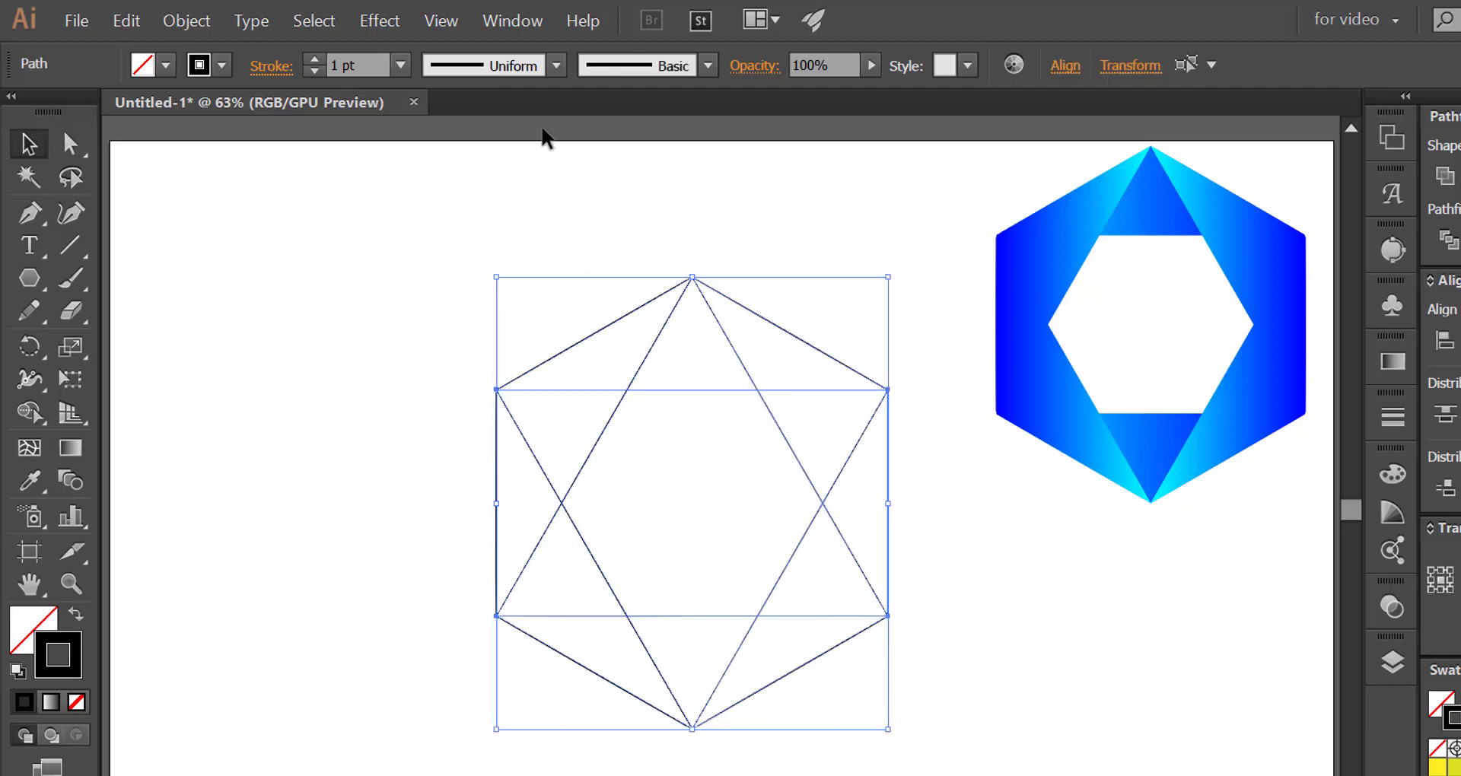
pyautogui.click(517, 21)
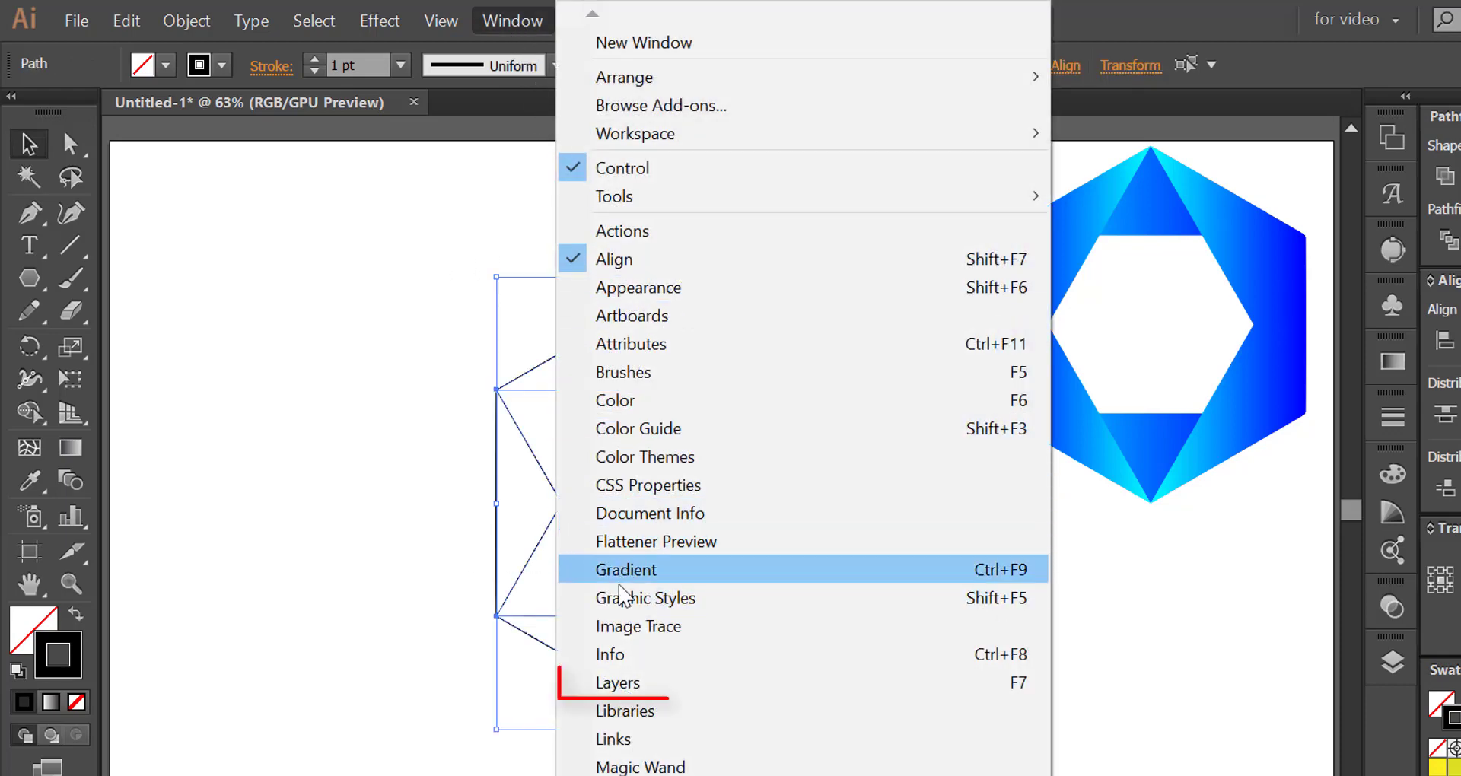
pyautogui.click(620, 681)
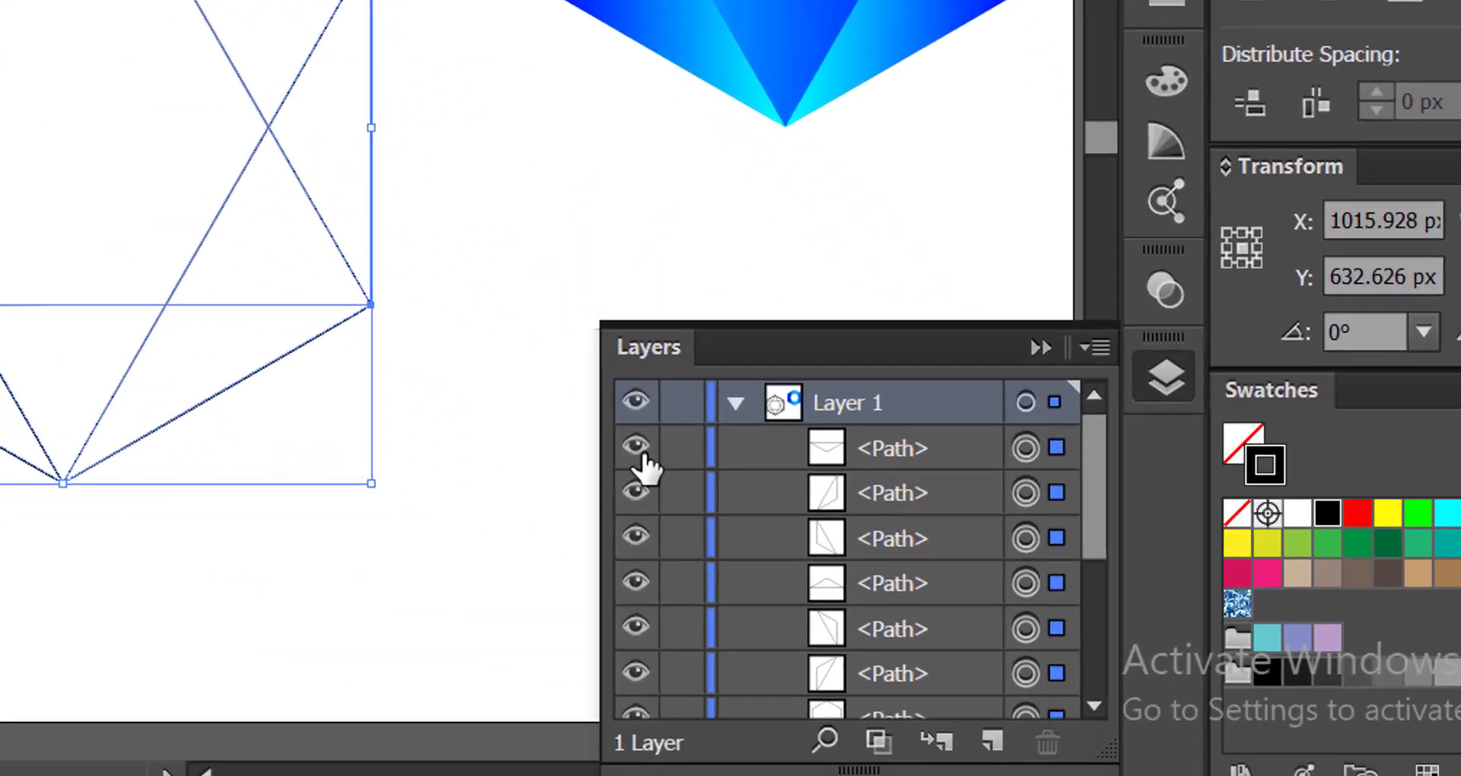
pyautogui.scroll(-3, 1232, 722)
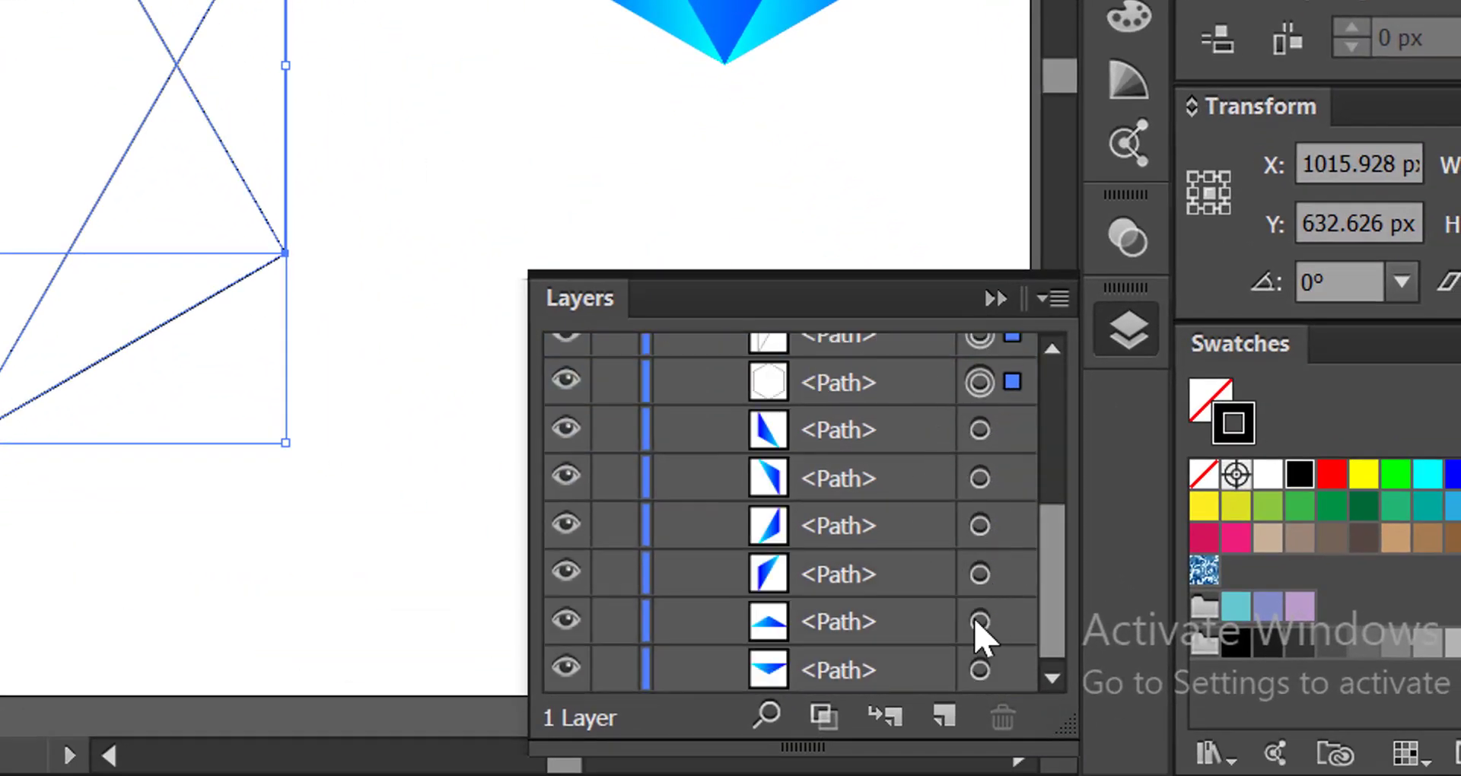
pyautogui.click(827, 390)
pyautogui.moveTo(1053, 612); pyautogui.dragTo(1053, 548)
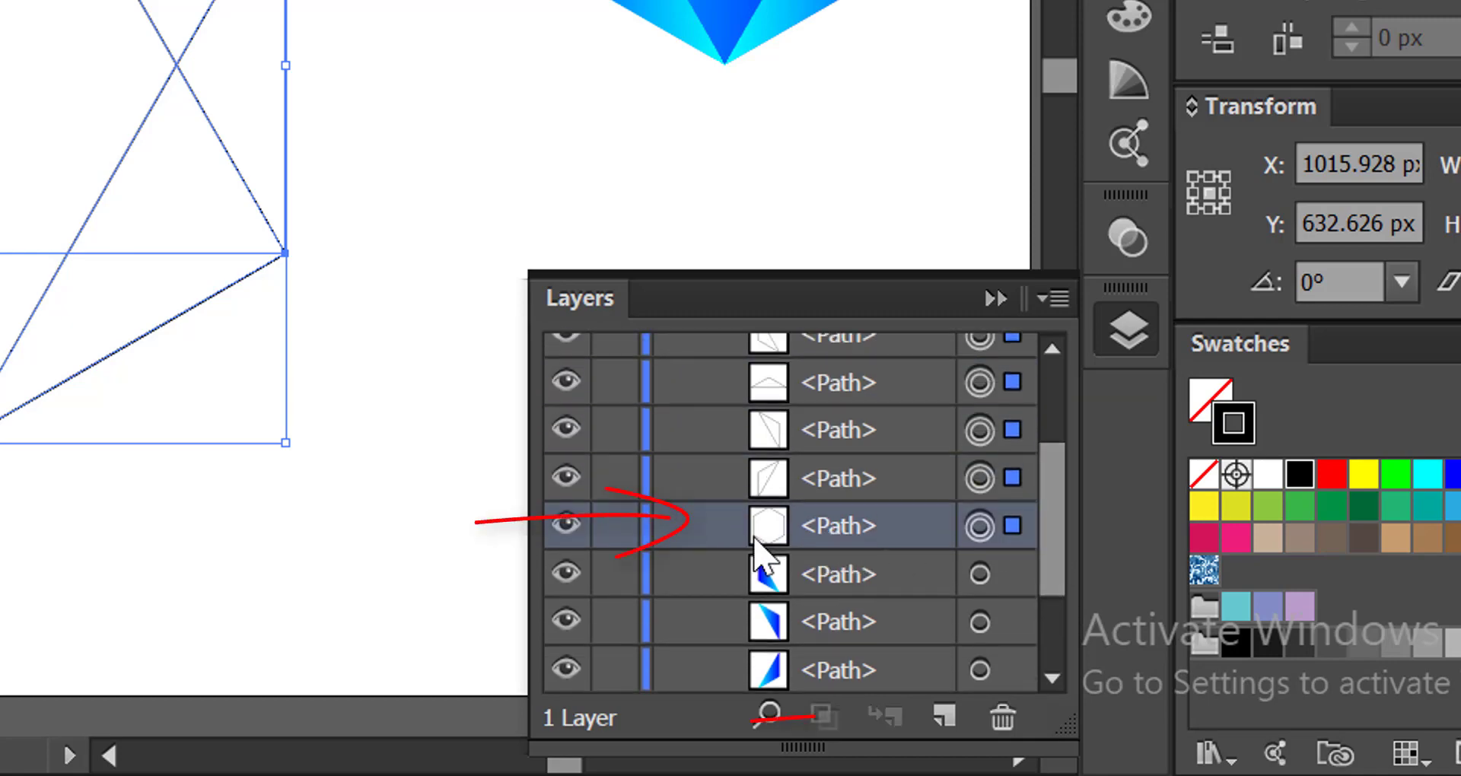
pyautogui.click(1003, 717)
pyautogui.click(1127, 360)
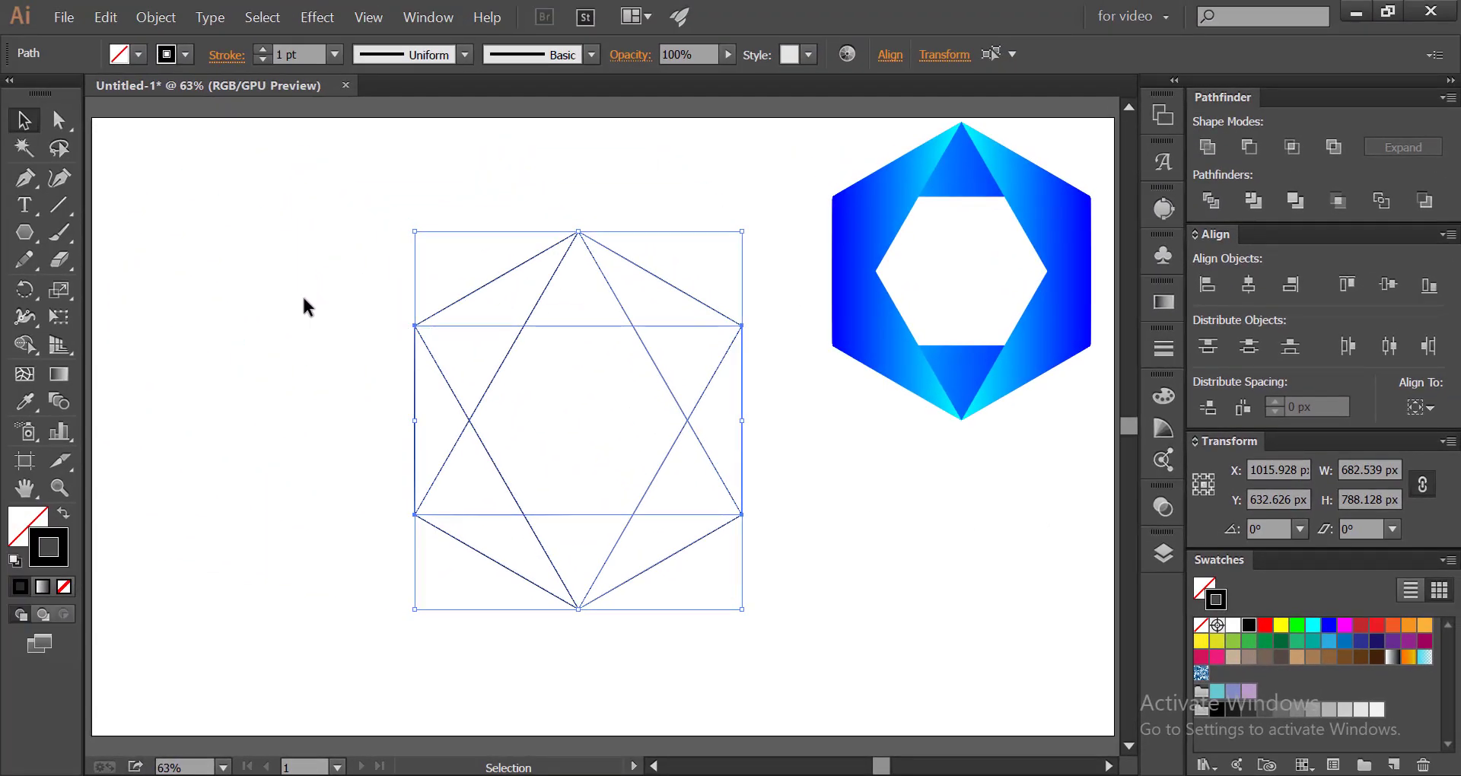
# Swap fill and stroke on the selected triangles to give them a black fill without stroke, and deselect them.
pyautogui.click(64, 515)
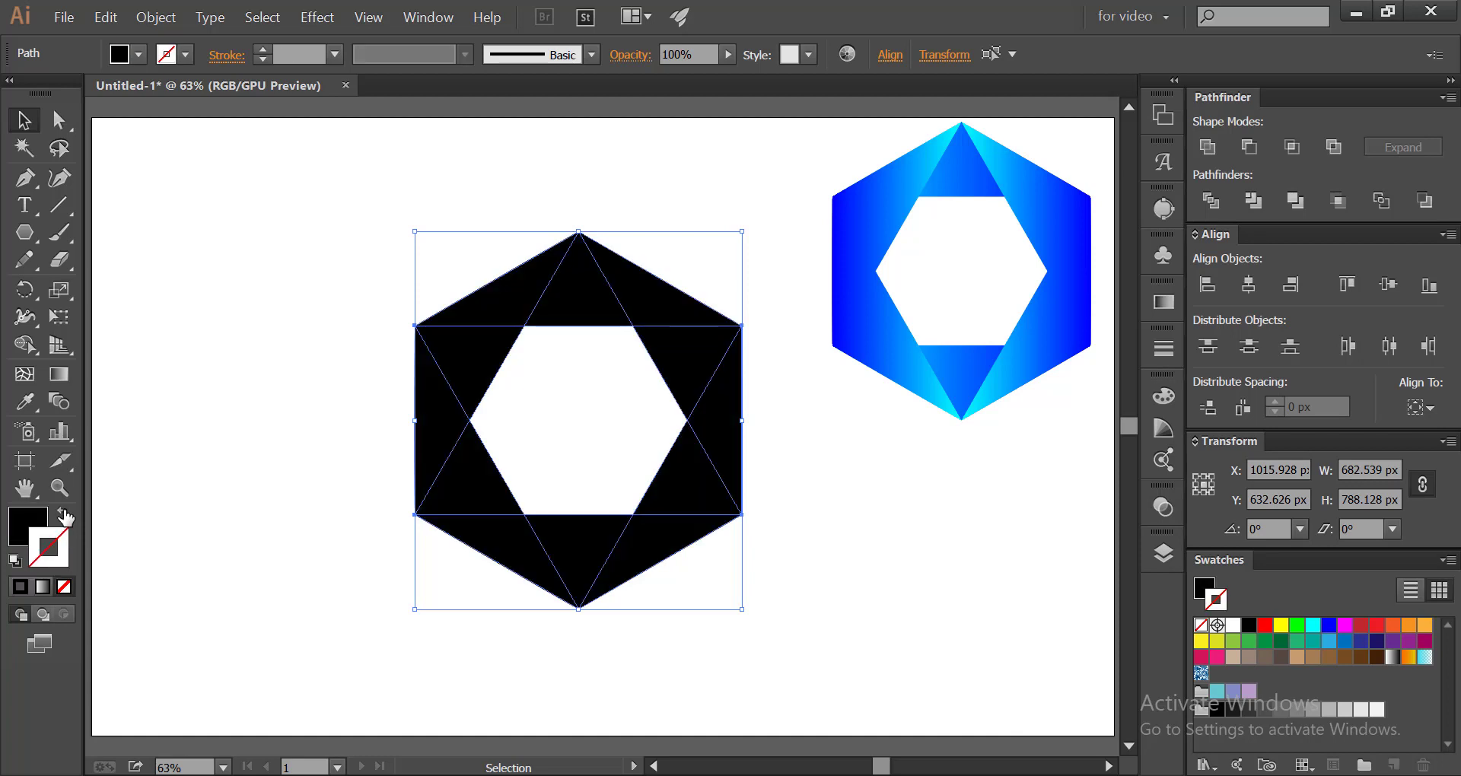
pyautogui.click(297, 352)
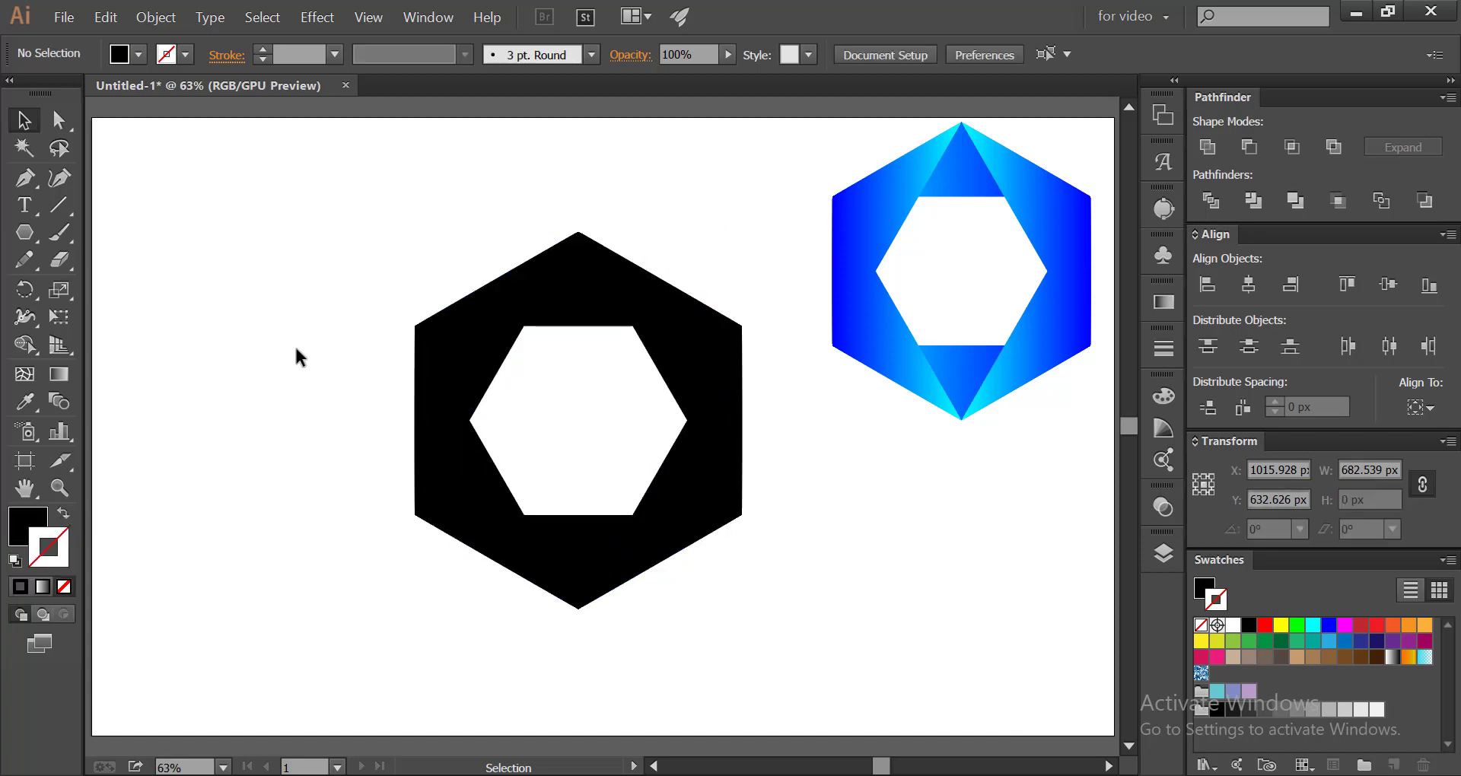
# Fill the top triangle with a linear gradient at 0° and set its starting color stop to cyan.
pyautogui.click(503, 296)
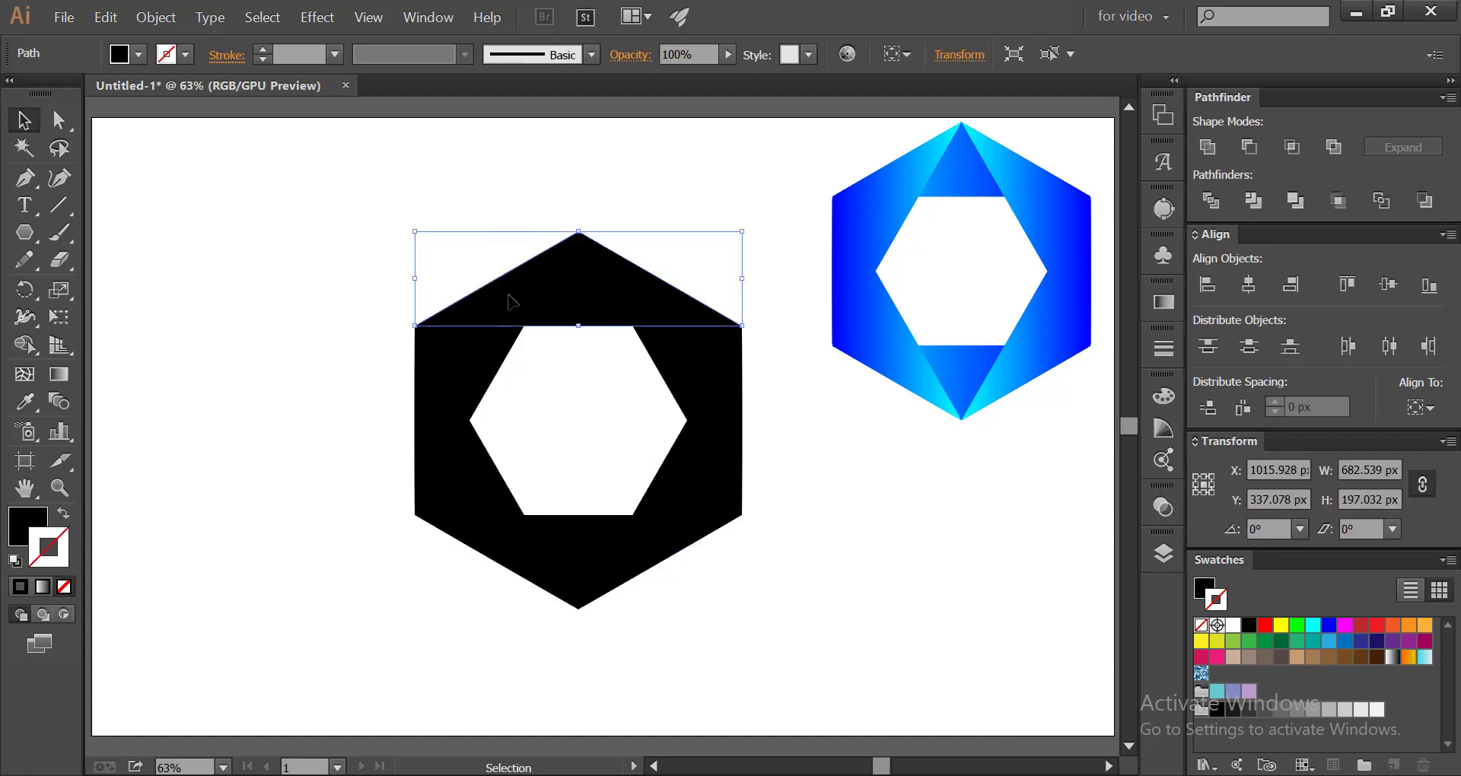
pyautogui.keyDown('shift'); pyautogui.click(541, 303); pyautogui.keyUp('shift')
pyautogui.keyDown('shift'); pyautogui.click(561, 293); pyautogui.keyUp('shift')
pyautogui.press('x')
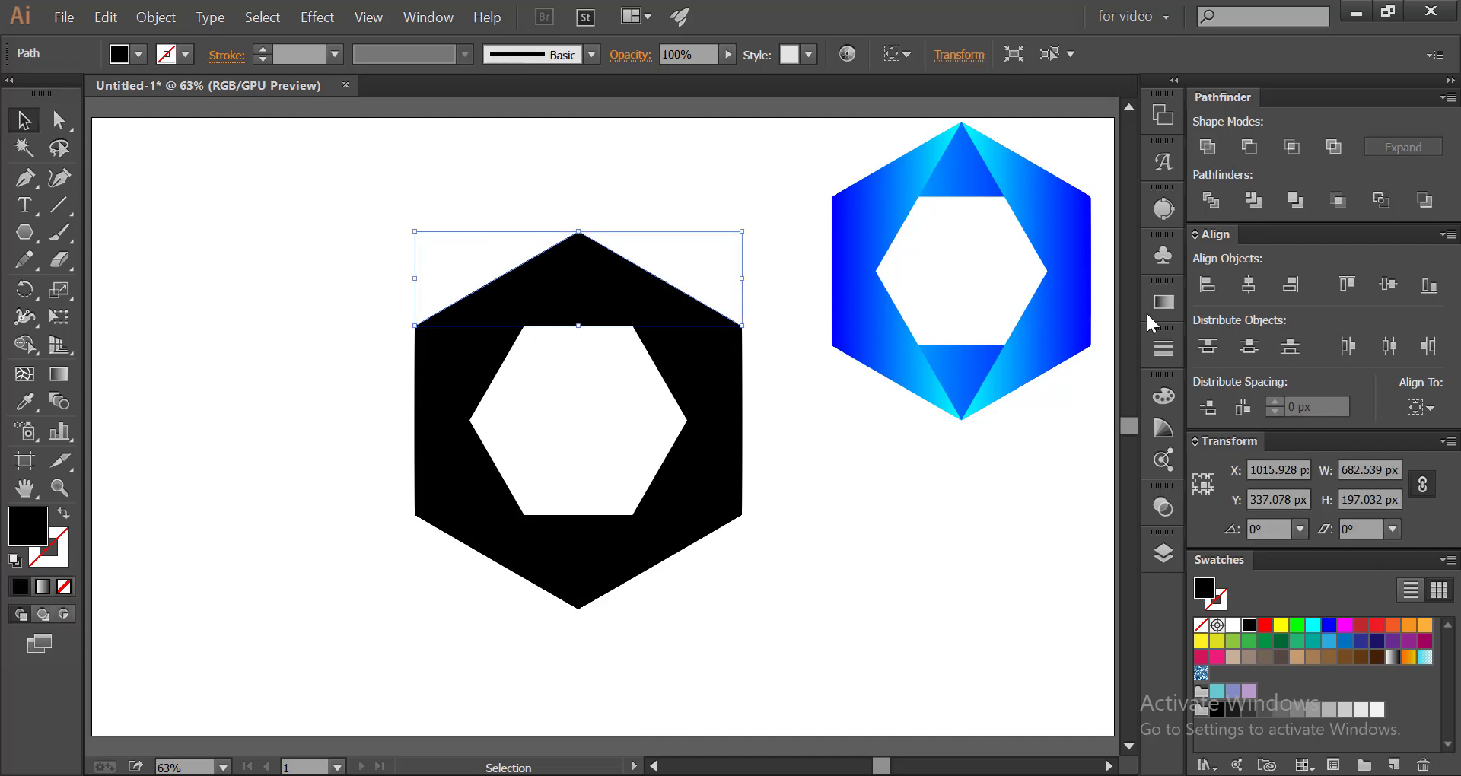
pyautogui.click(1163, 302)
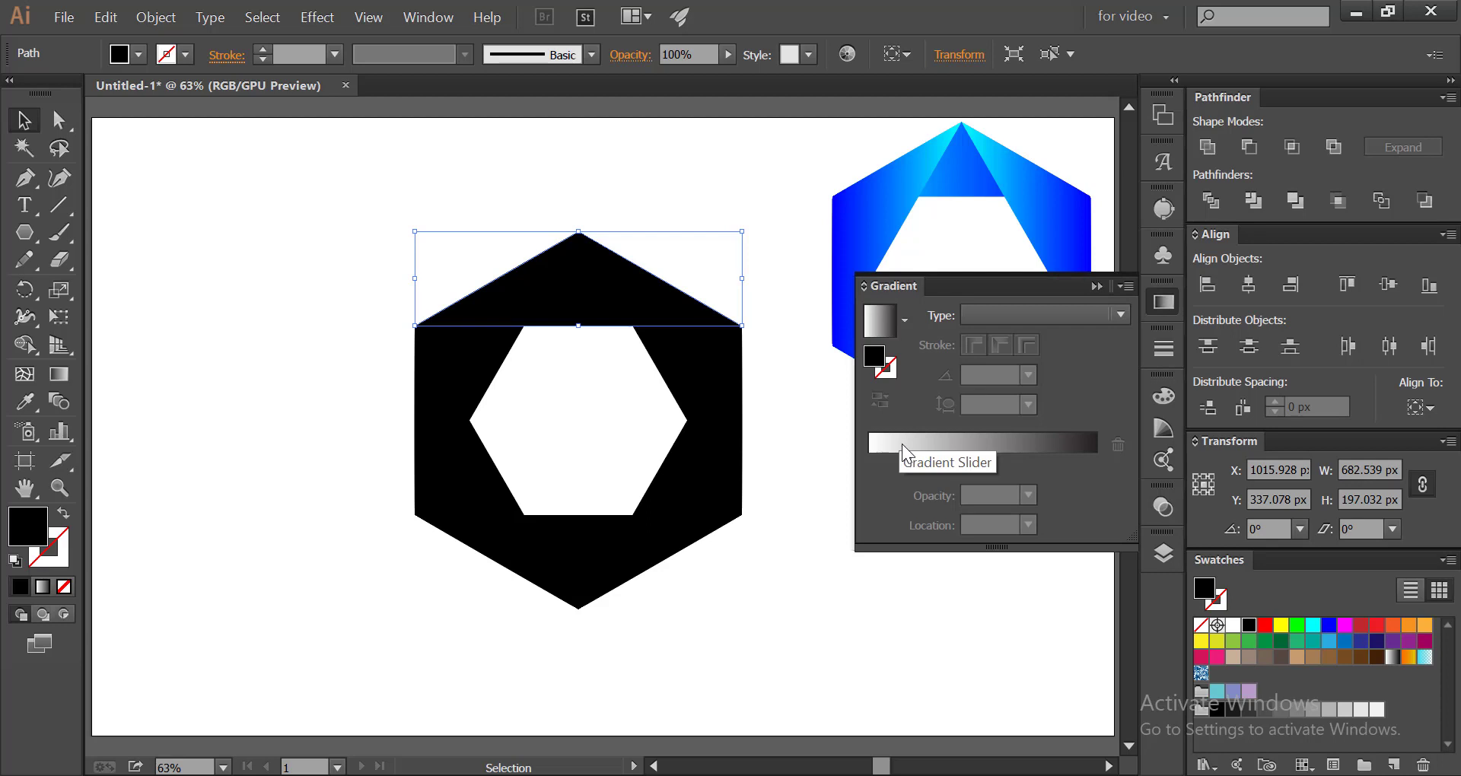
pyautogui.click(901, 468)
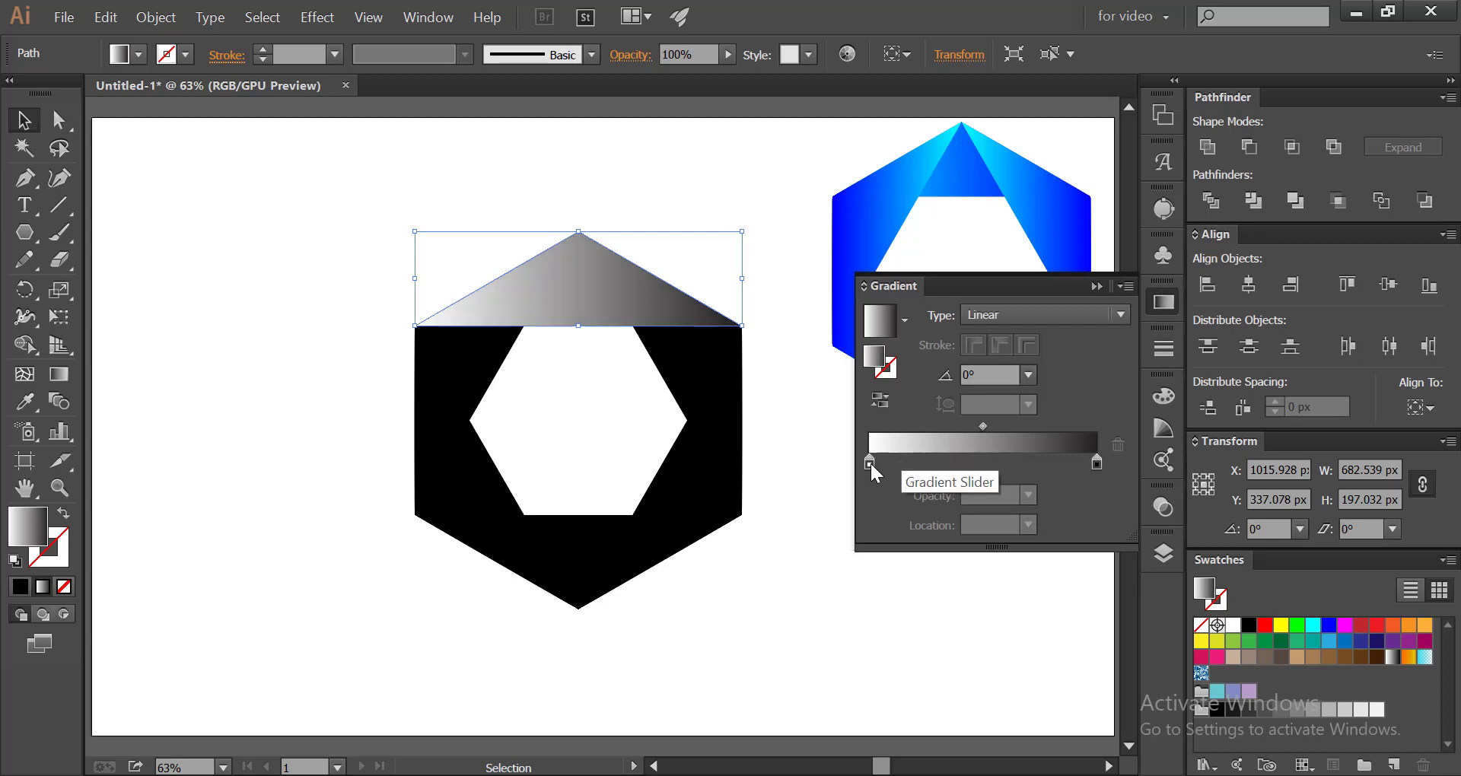
pyautogui.doubleClick(869, 462)
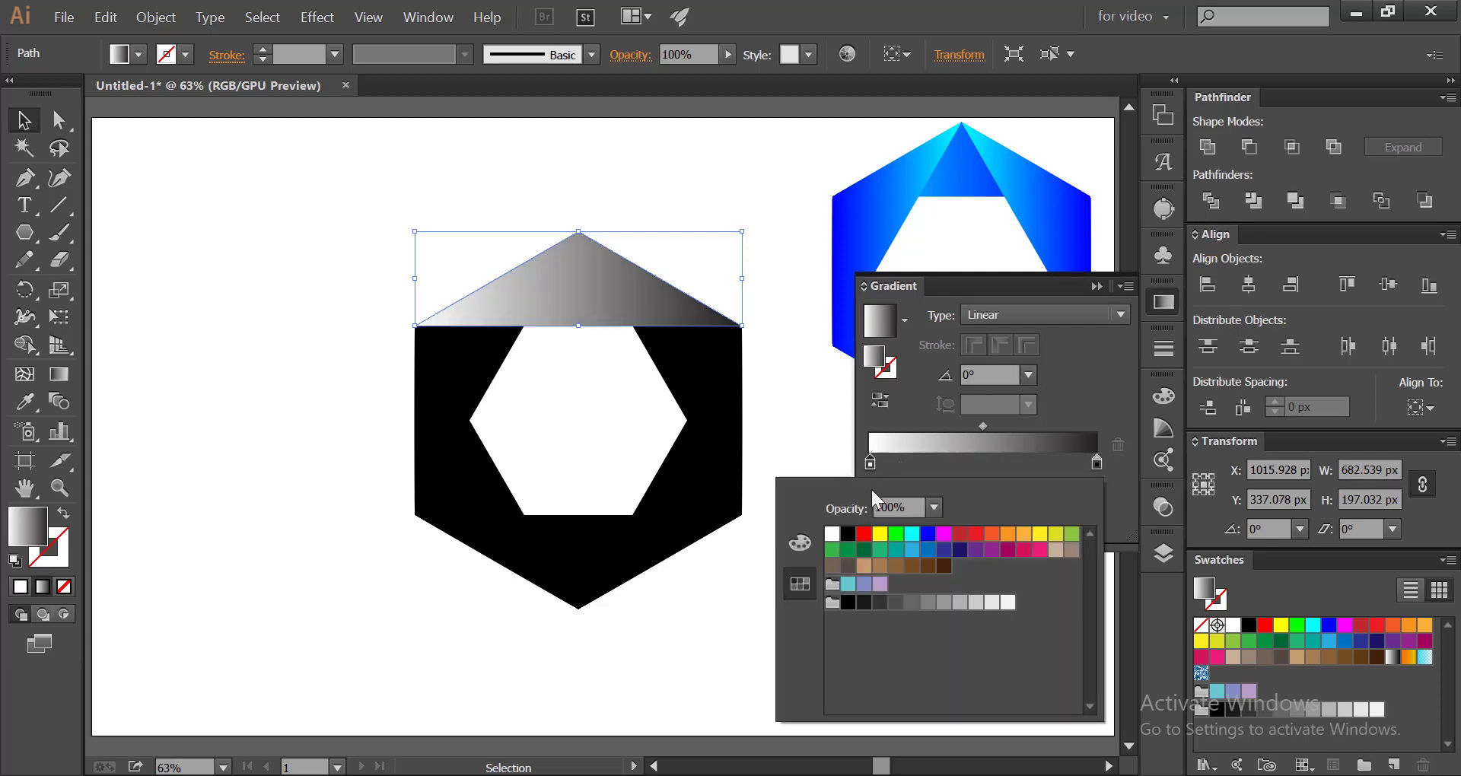
pyautogui.click(918, 536)
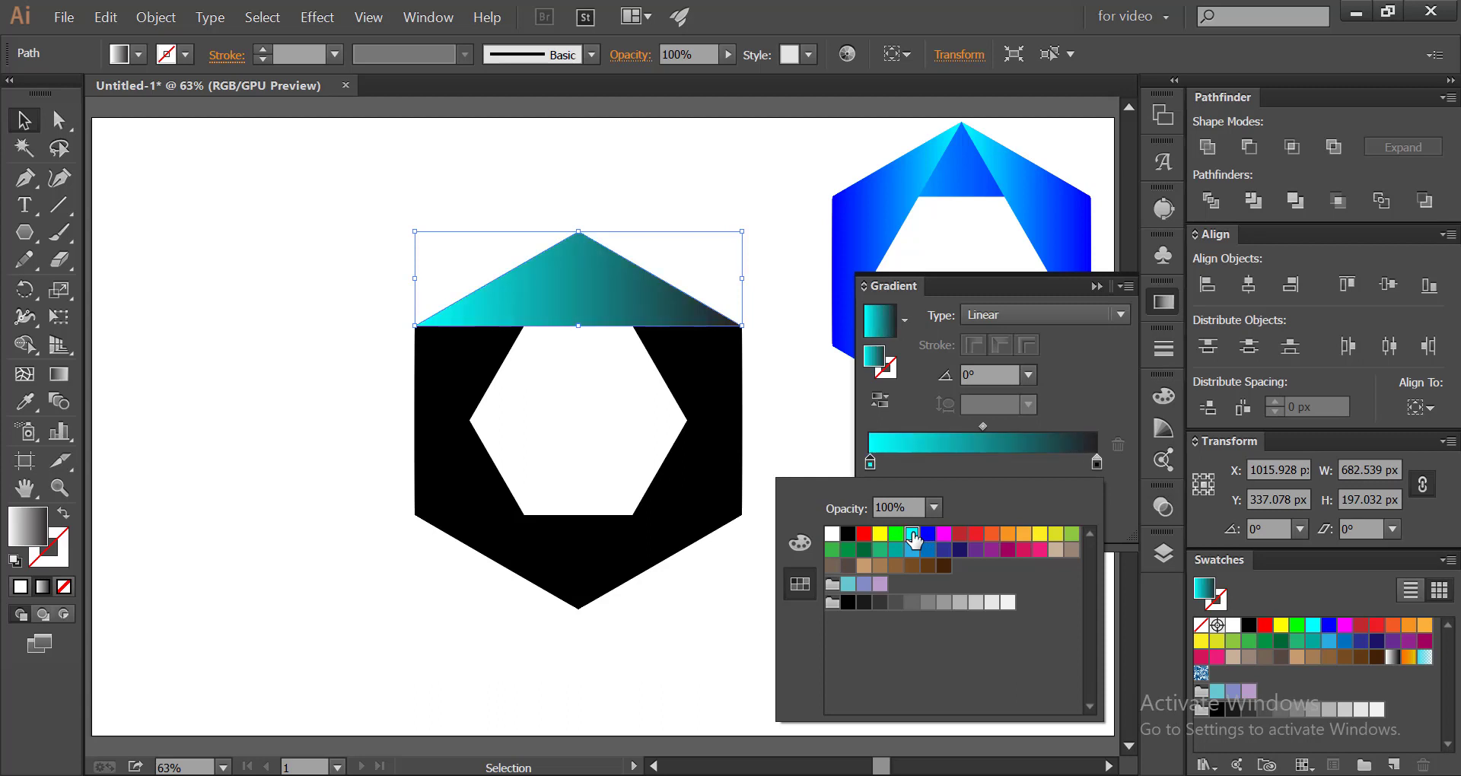
pyautogui.click(1096, 466)
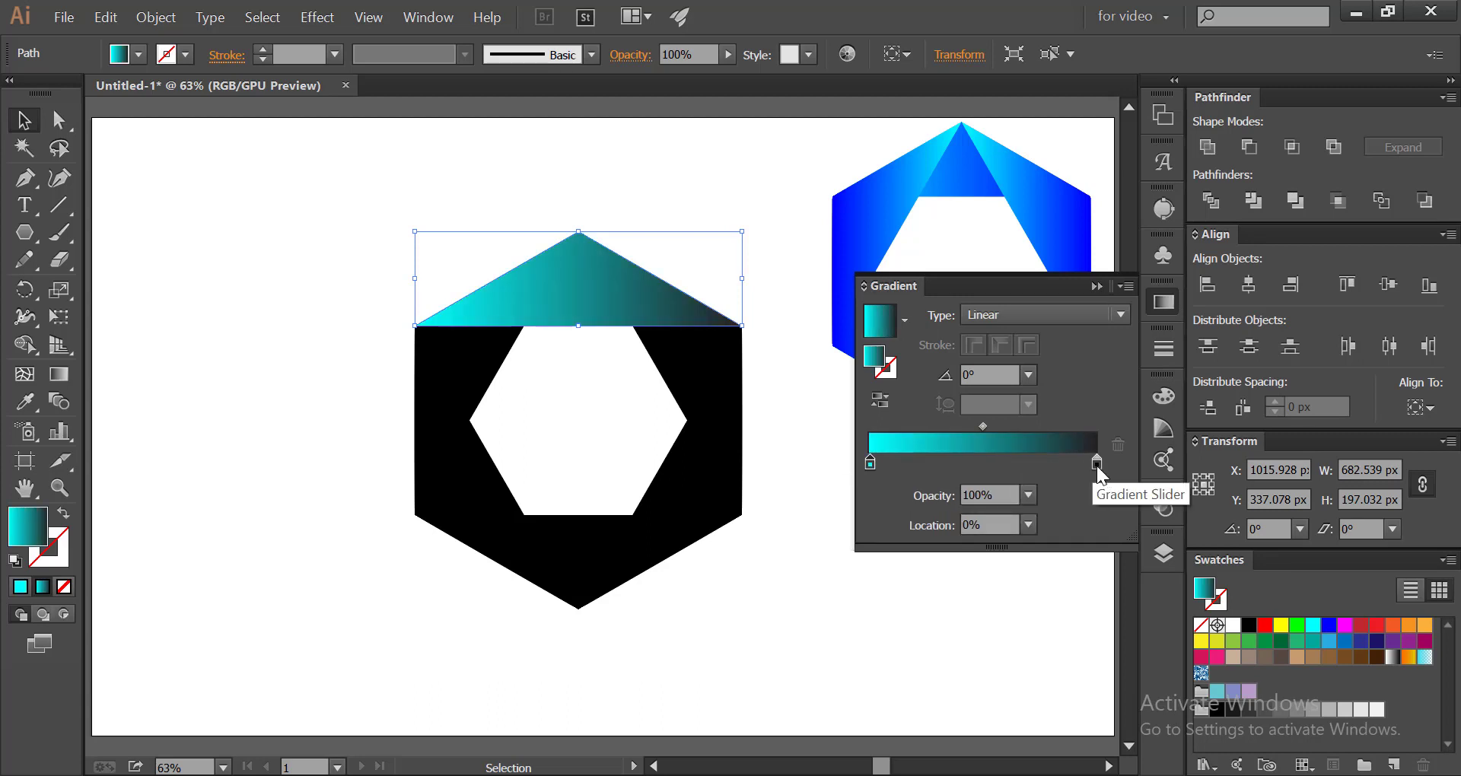
pyautogui.click(1161, 303)
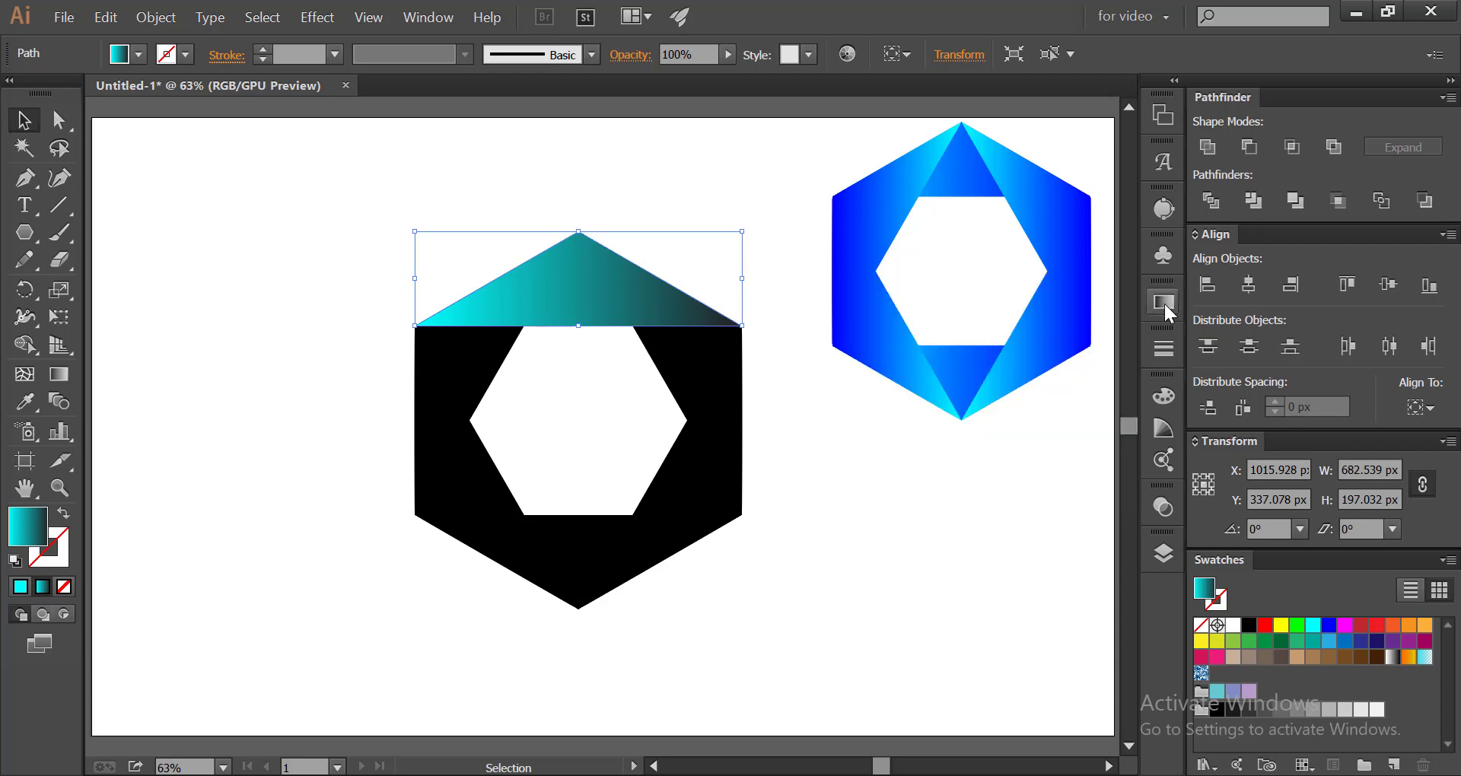
# Copy the top triangle's gradient onto the side and bottom triangles with the Eyedropper, and deselect everything.
pyautogui.keyDown('shift'); pyautogui.click(704, 369); pyautogui.keyUp('shift')
pyautogui.keyDown('shift'); pyautogui.click(540, 552); pyautogui.keyUp('shift')
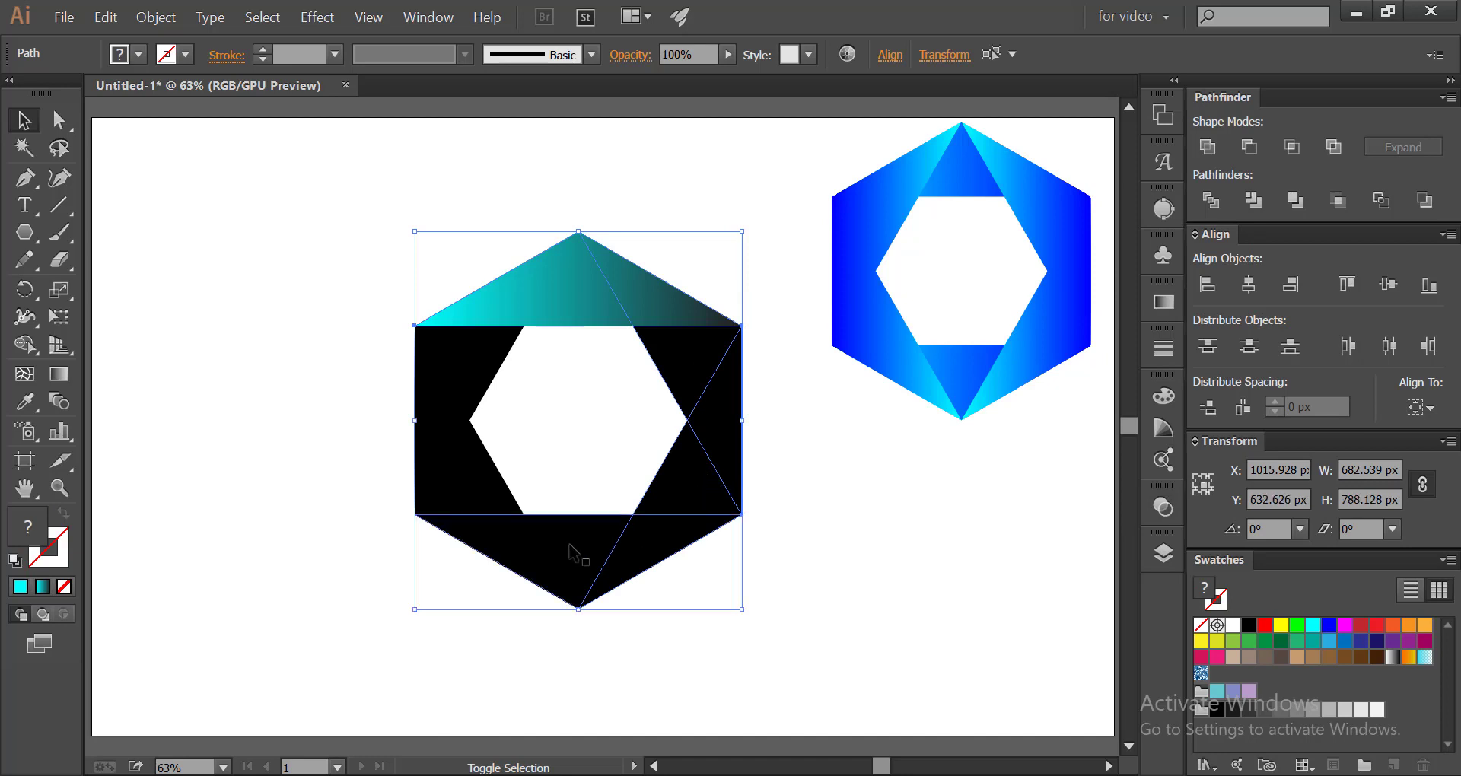
pyautogui.keyDown('shift'); pyautogui.click(468, 371); pyautogui.keyUp('shift')
pyautogui.click(25, 403)
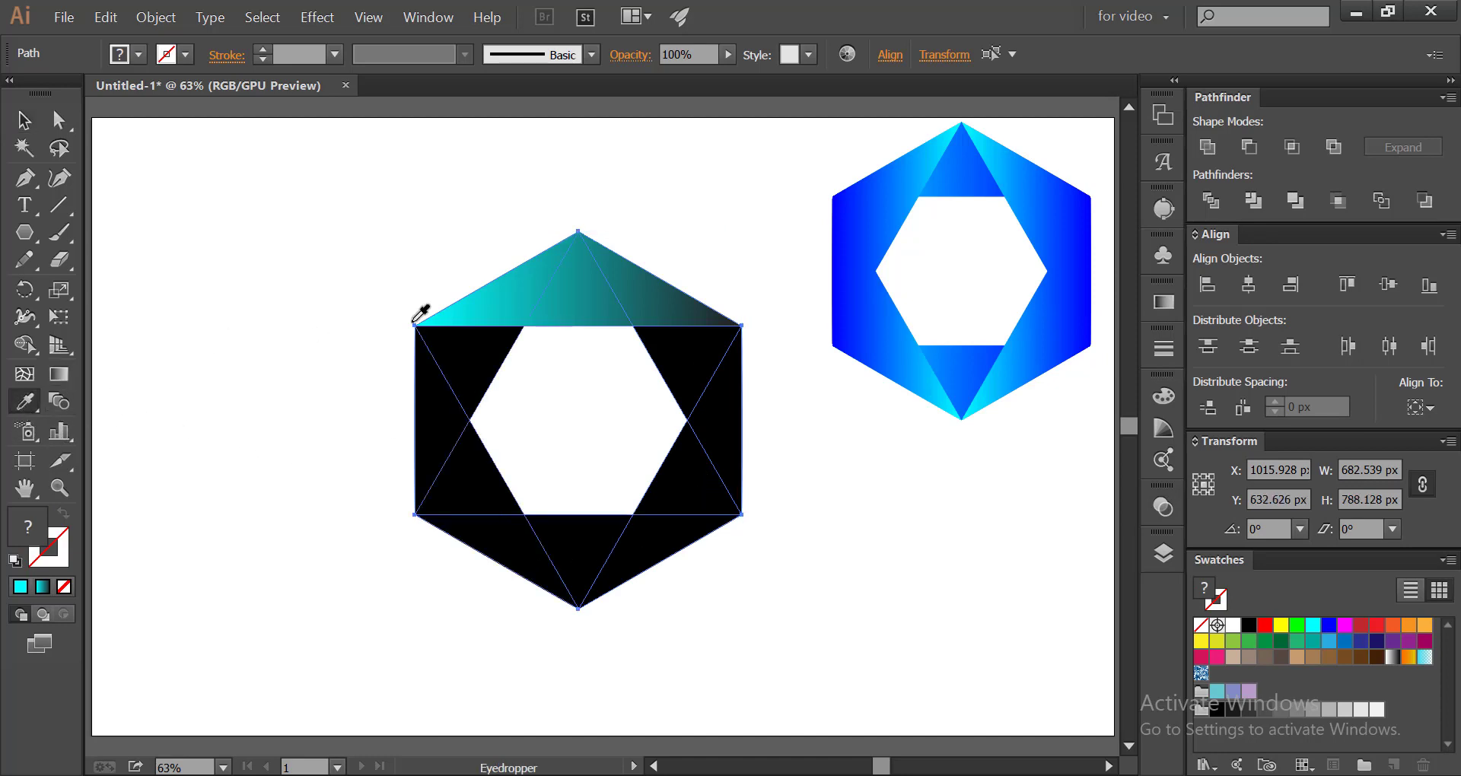
pyautogui.click(569, 293)
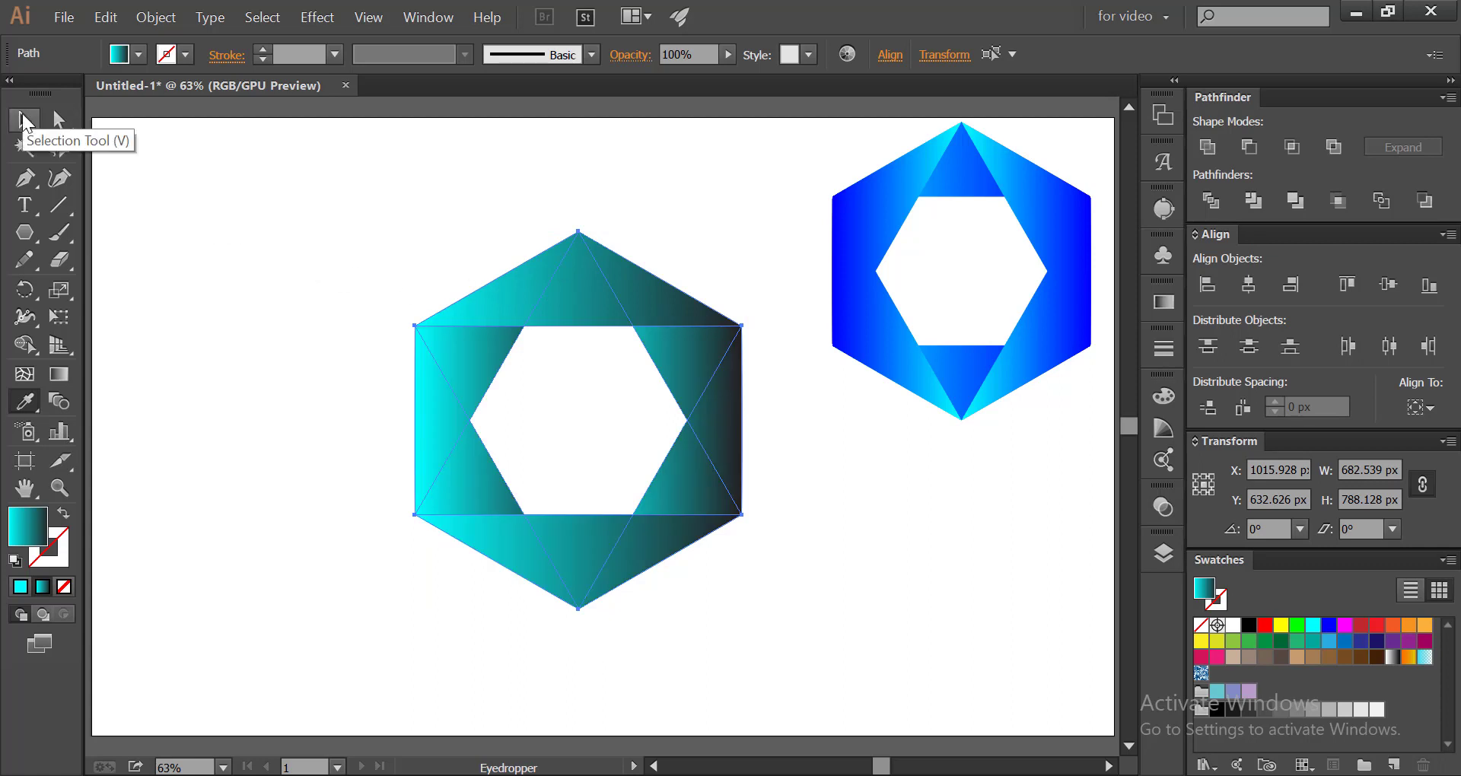
pyautogui.click(1158, 301)
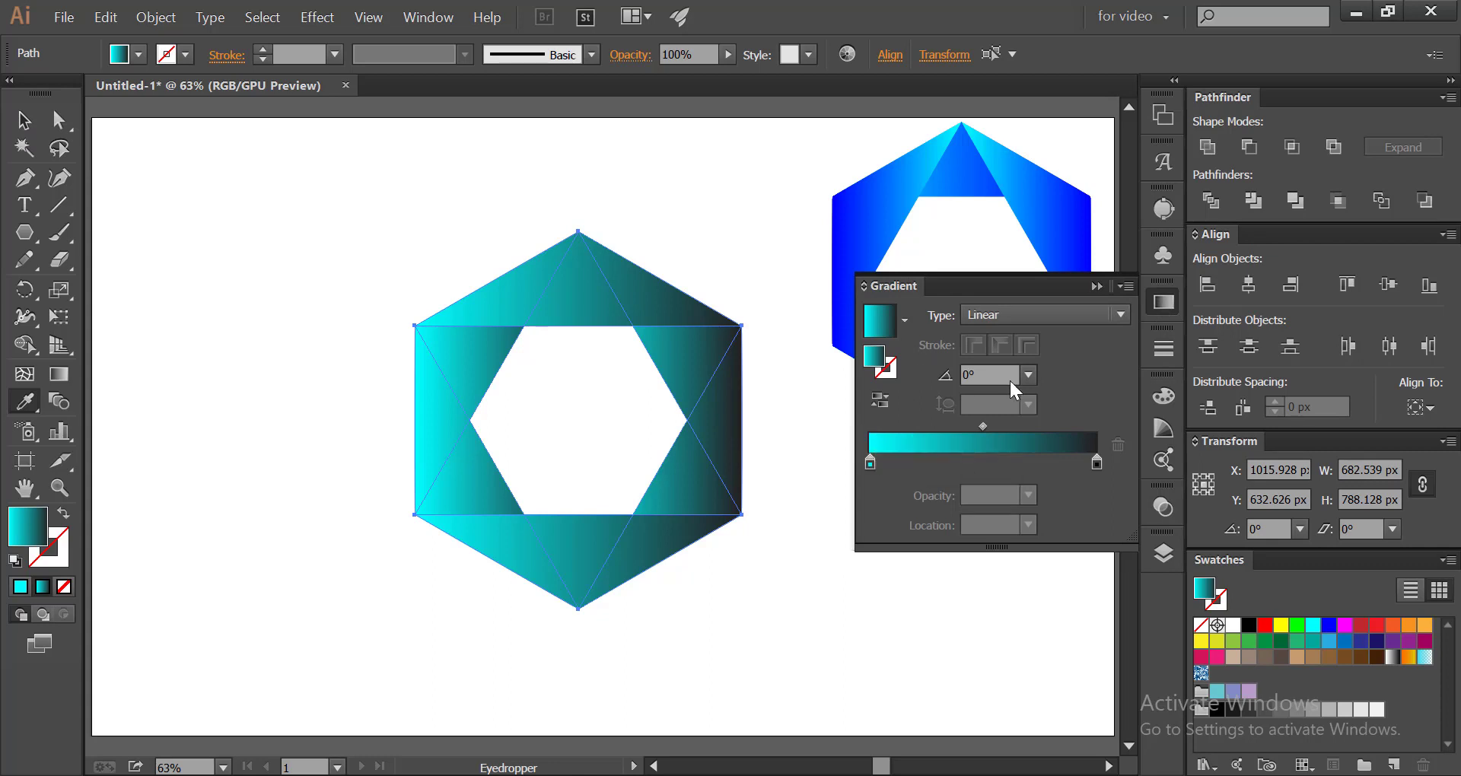
pyautogui.click(1164, 297)
pyautogui.click(24, 120)
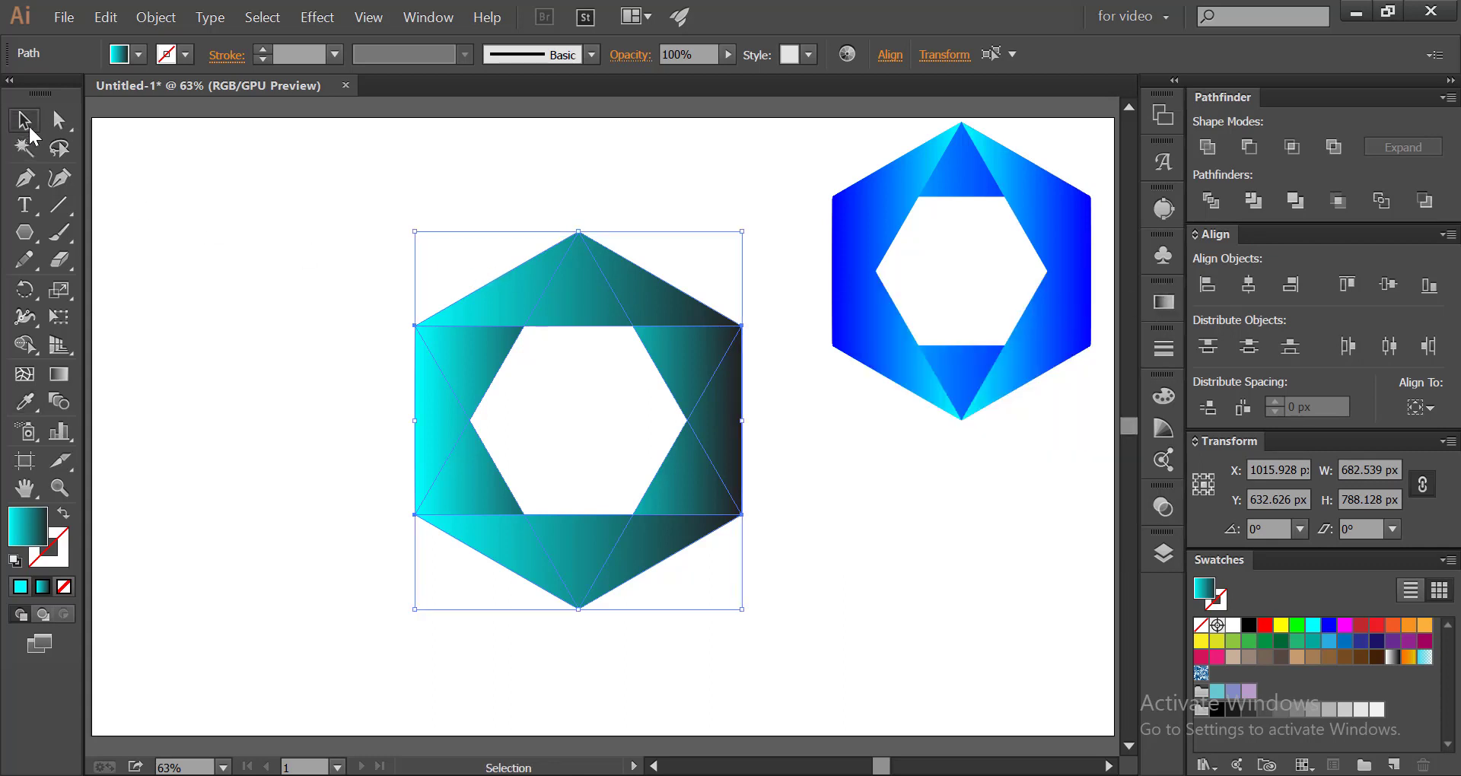
pyautogui.click(266, 229)
# Send the top triangle behind the side triangles in the stacking order, and deselect it.
pyautogui.click(598, 309)
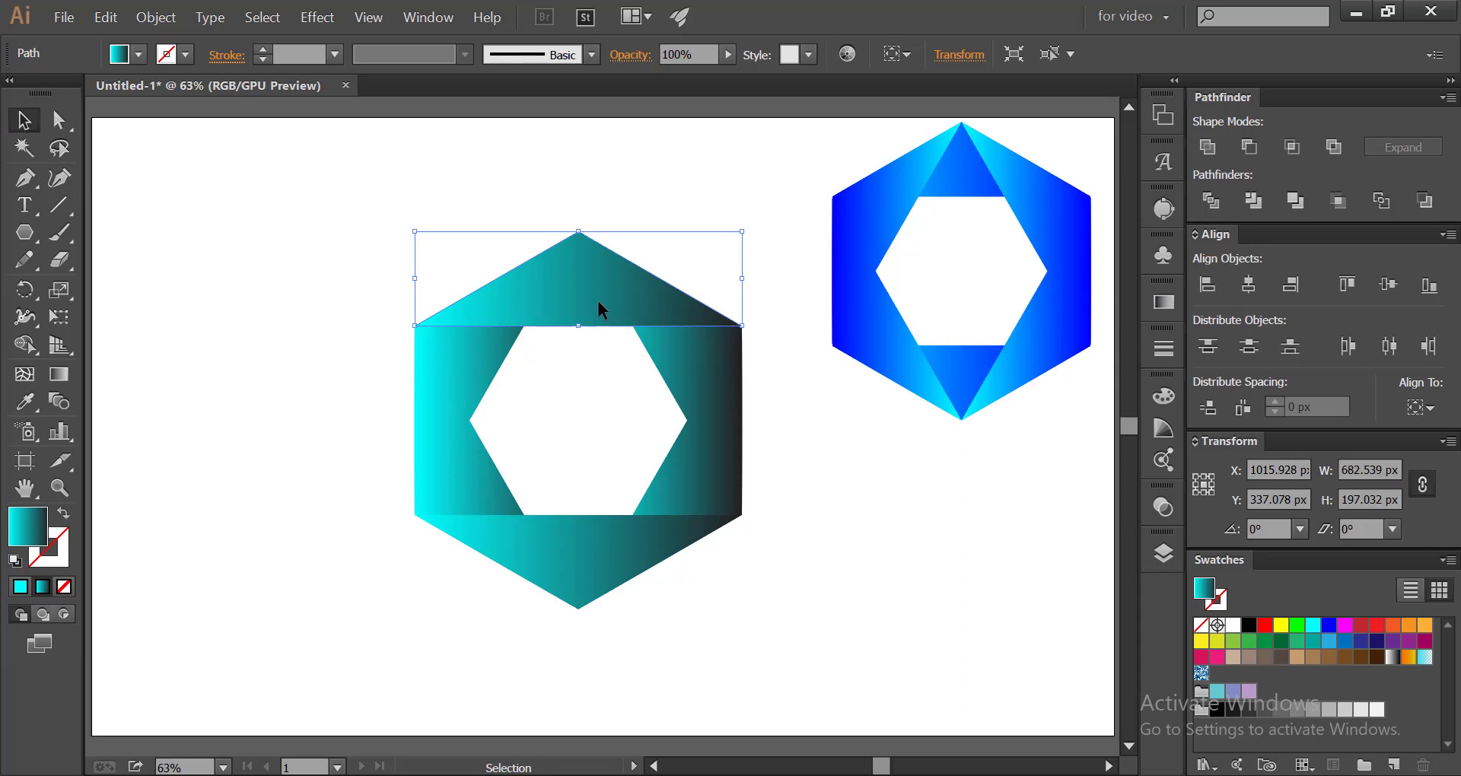
pyautogui.rightClick(598, 302)
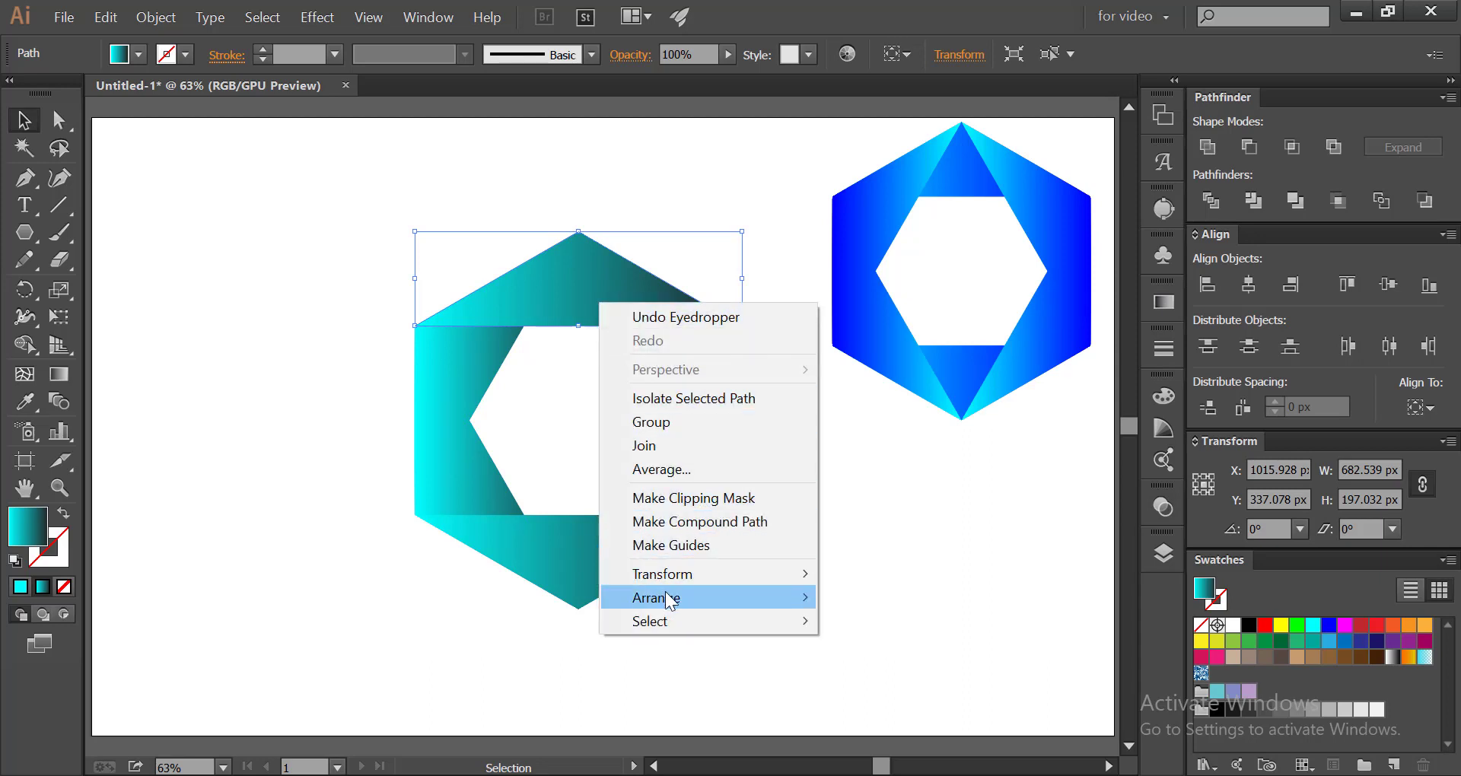
pyautogui.moveTo(668, 599)
pyautogui.click(871, 662)
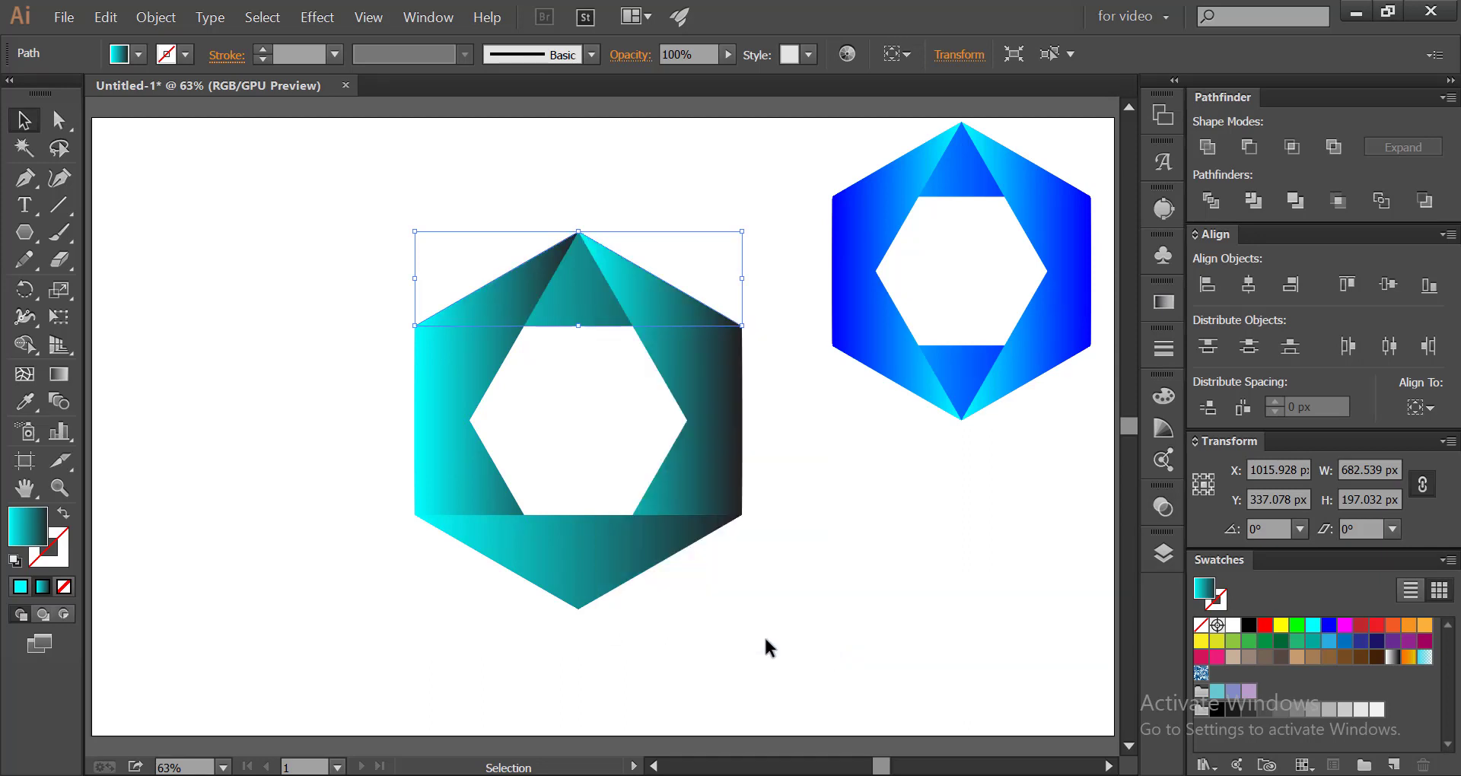
pyautogui.click(341, 519)
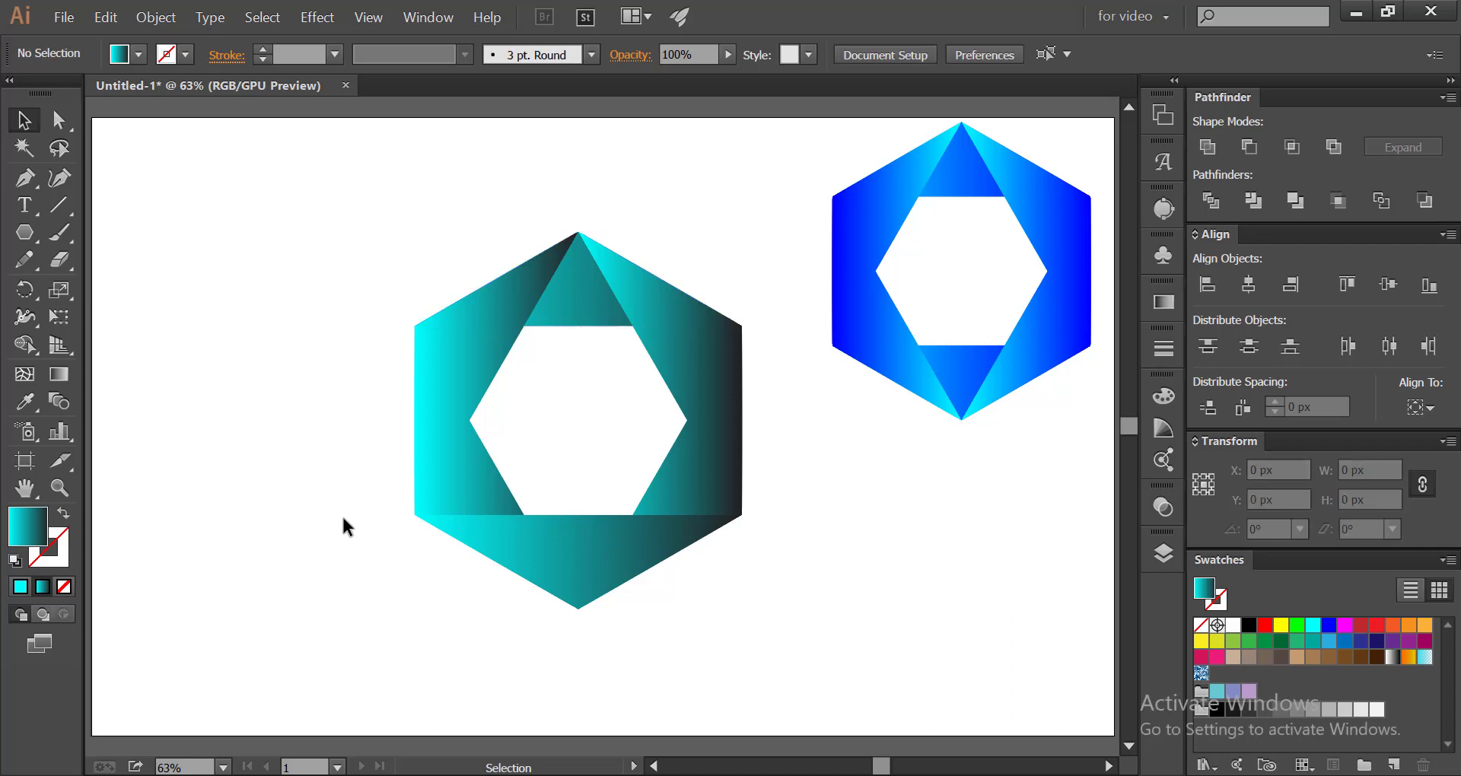
# Send the bottom triangle to the back of the stacking order, and deselect it.
pyautogui.click(562, 555)
pyautogui.rightClick(560, 559)
pyautogui.moveTo(753, 522)
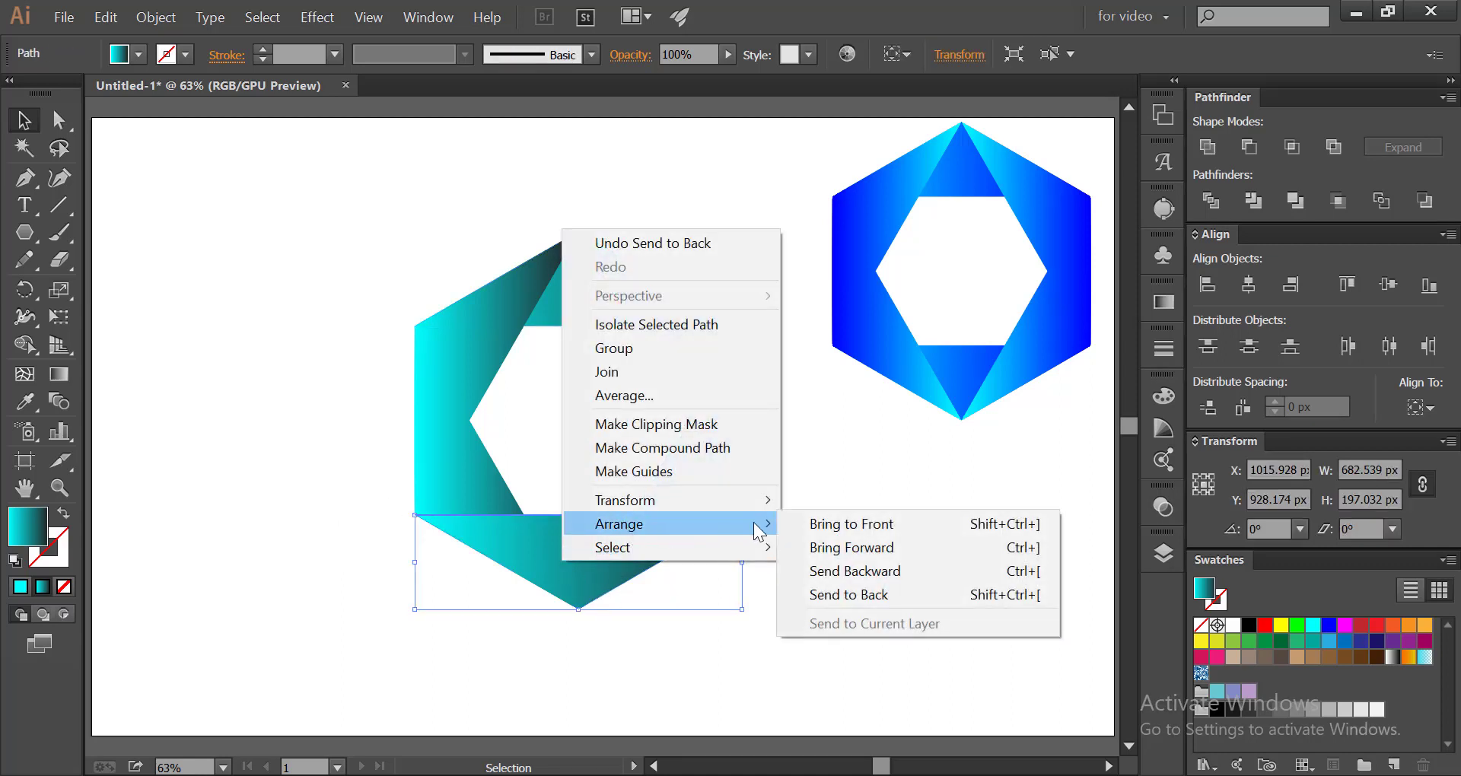
pyautogui.click(870, 593)
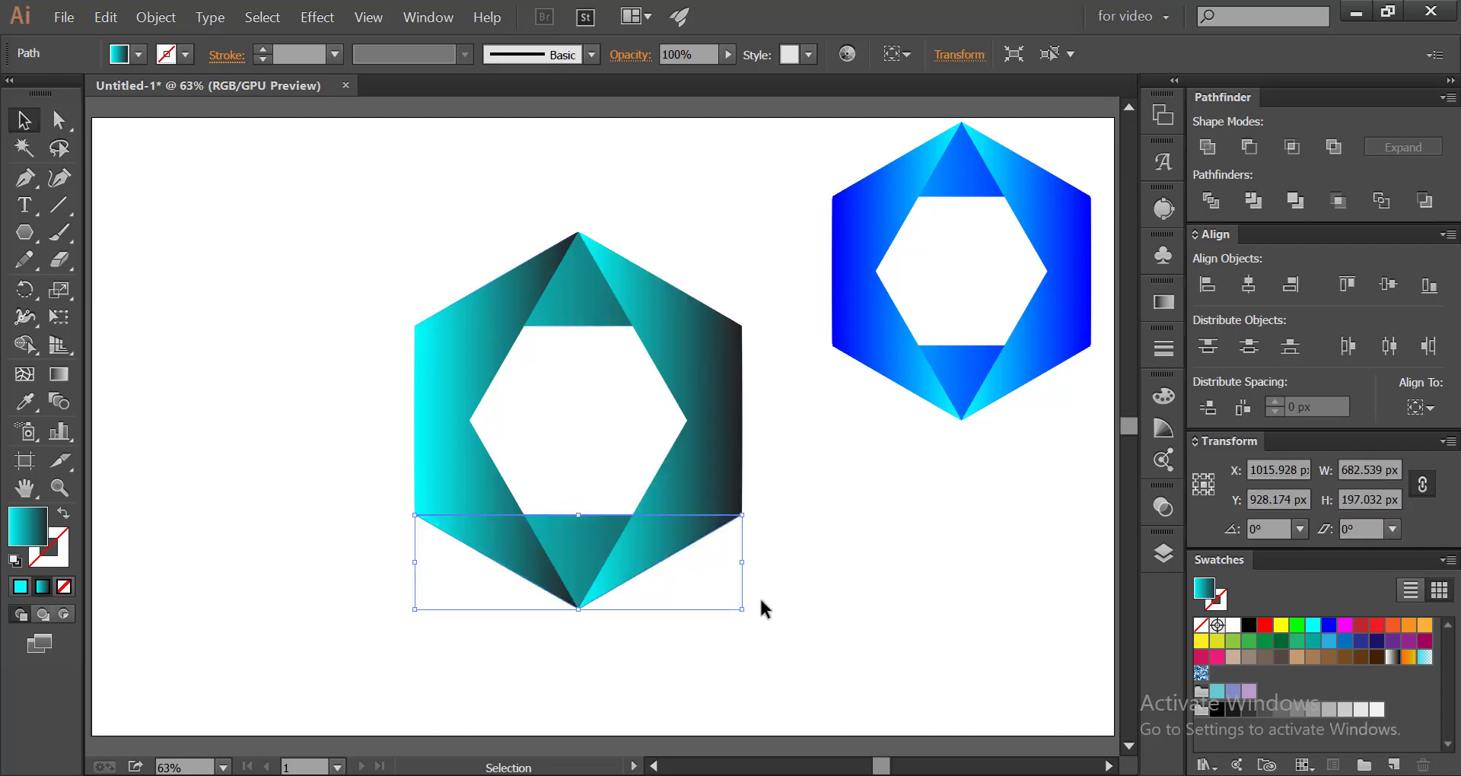
pyautogui.click(373, 582)
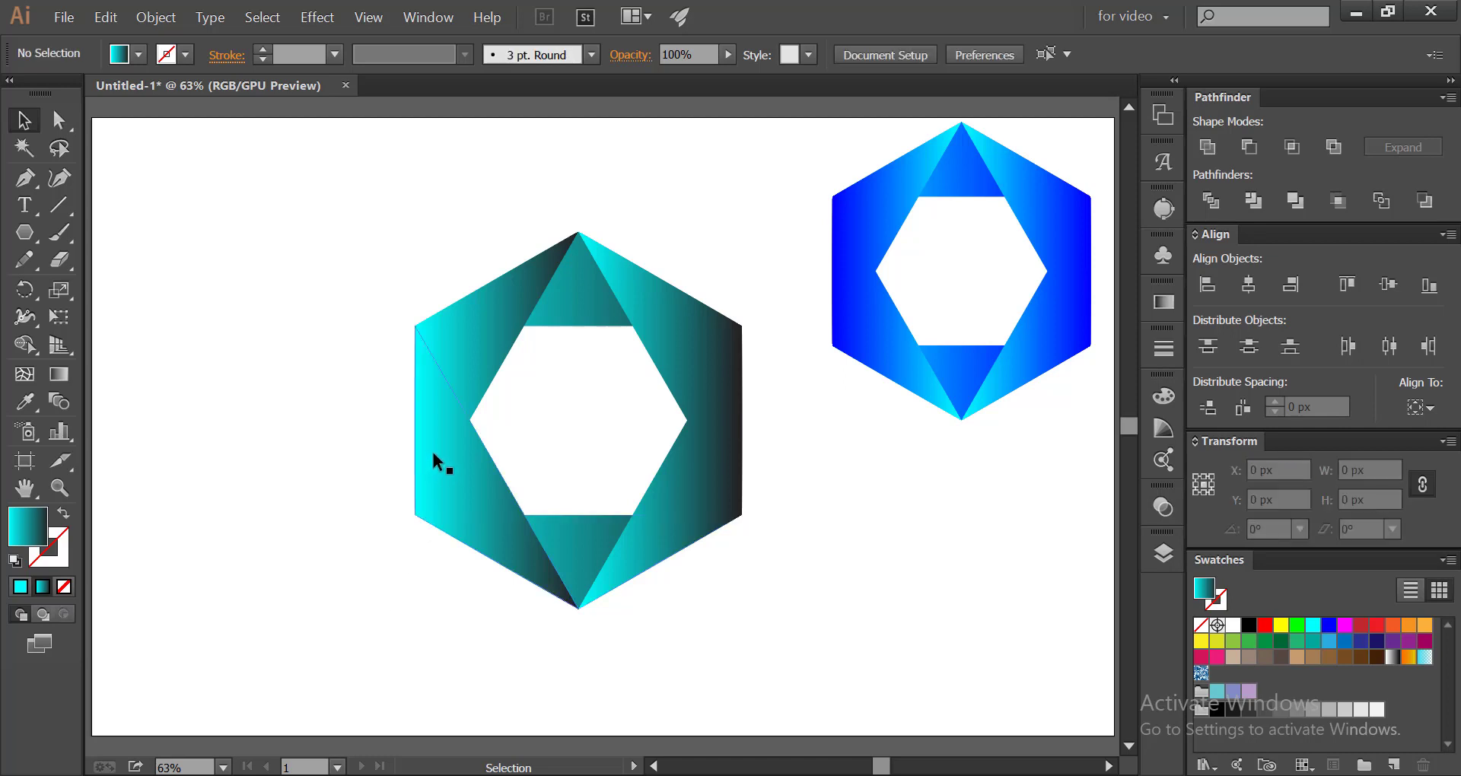
# Bring the upper-left triangle to the front of the stacking order, and deselect it.
pyautogui.click(475, 338)
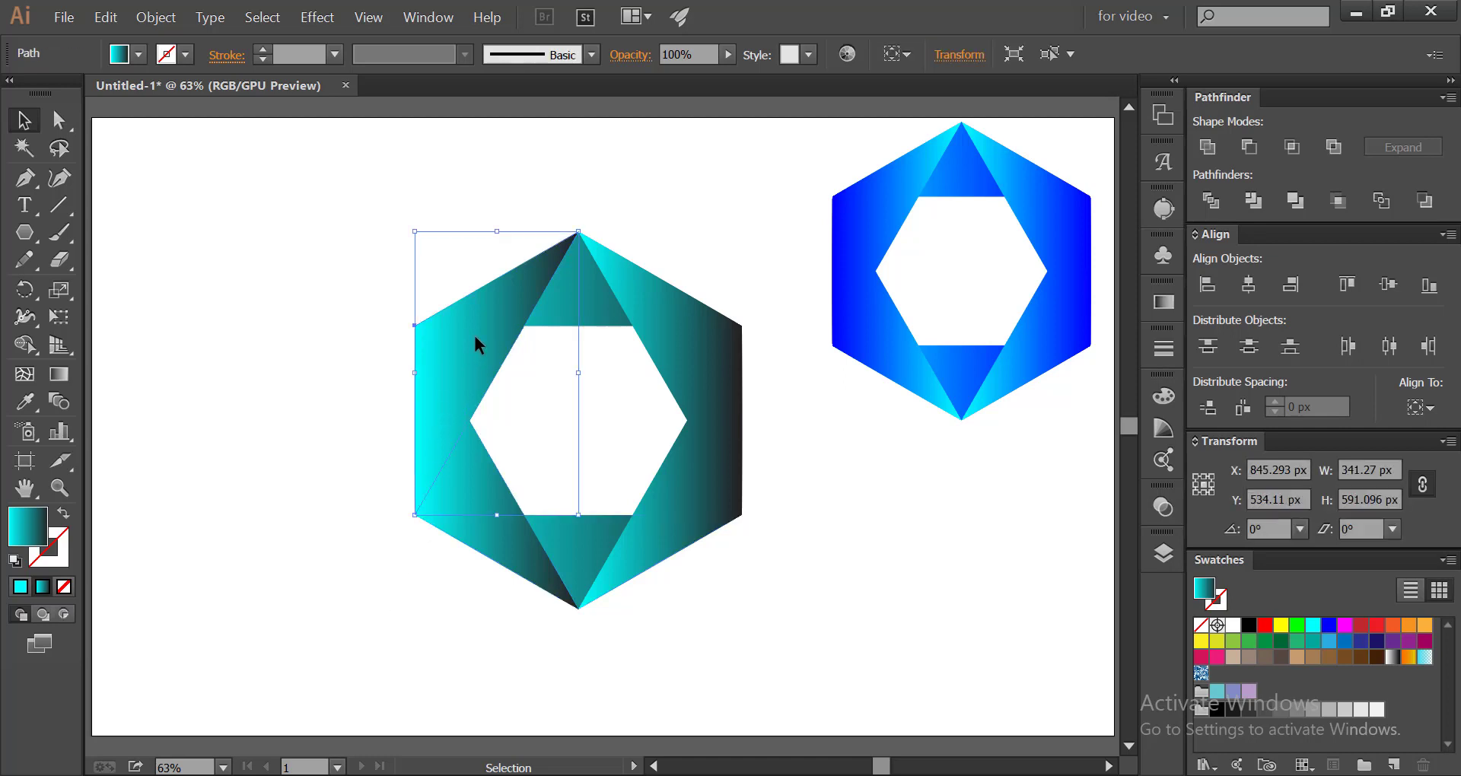
pyautogui.rightClick(475, 338)
pyautogui.moveTo(578, 632)
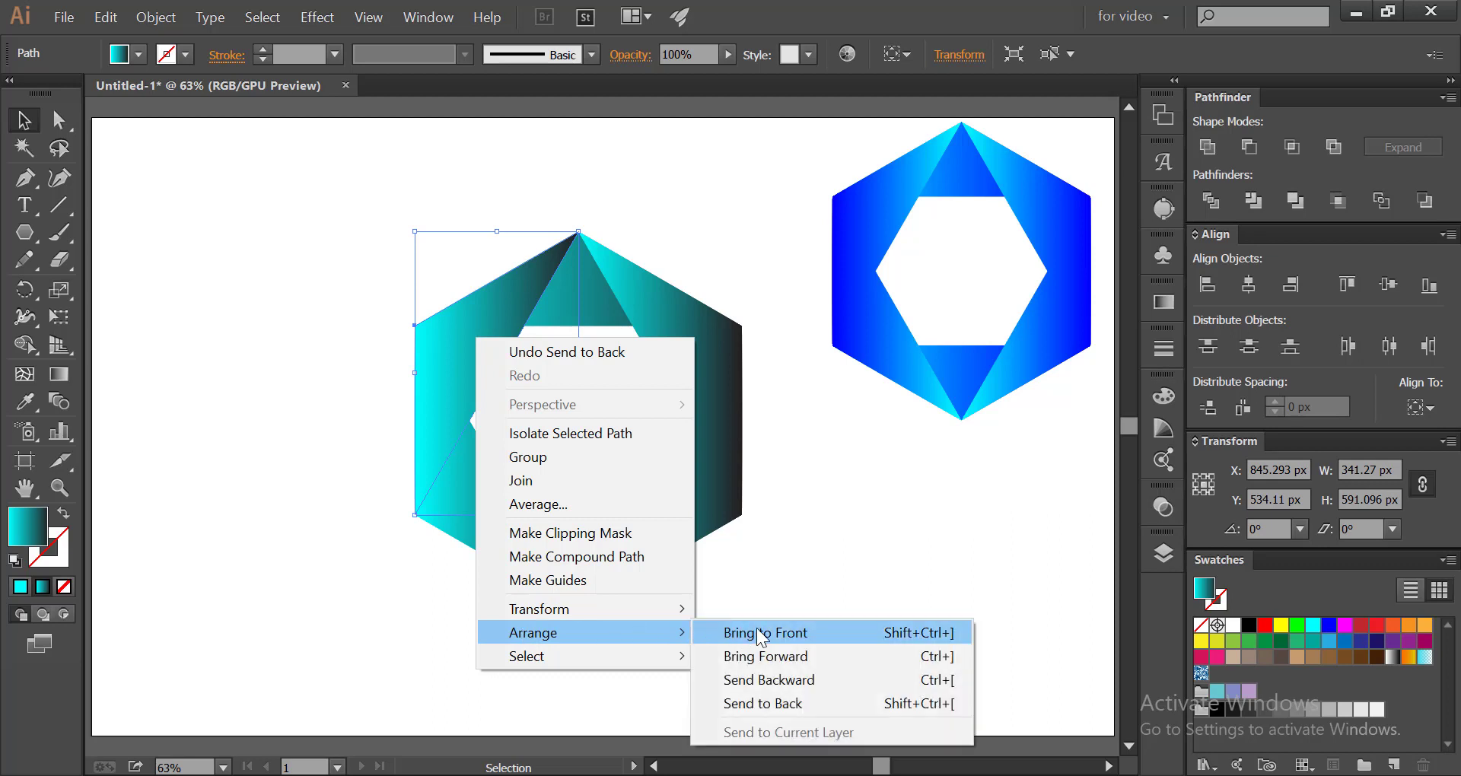
pyautogui.click(753, 632)
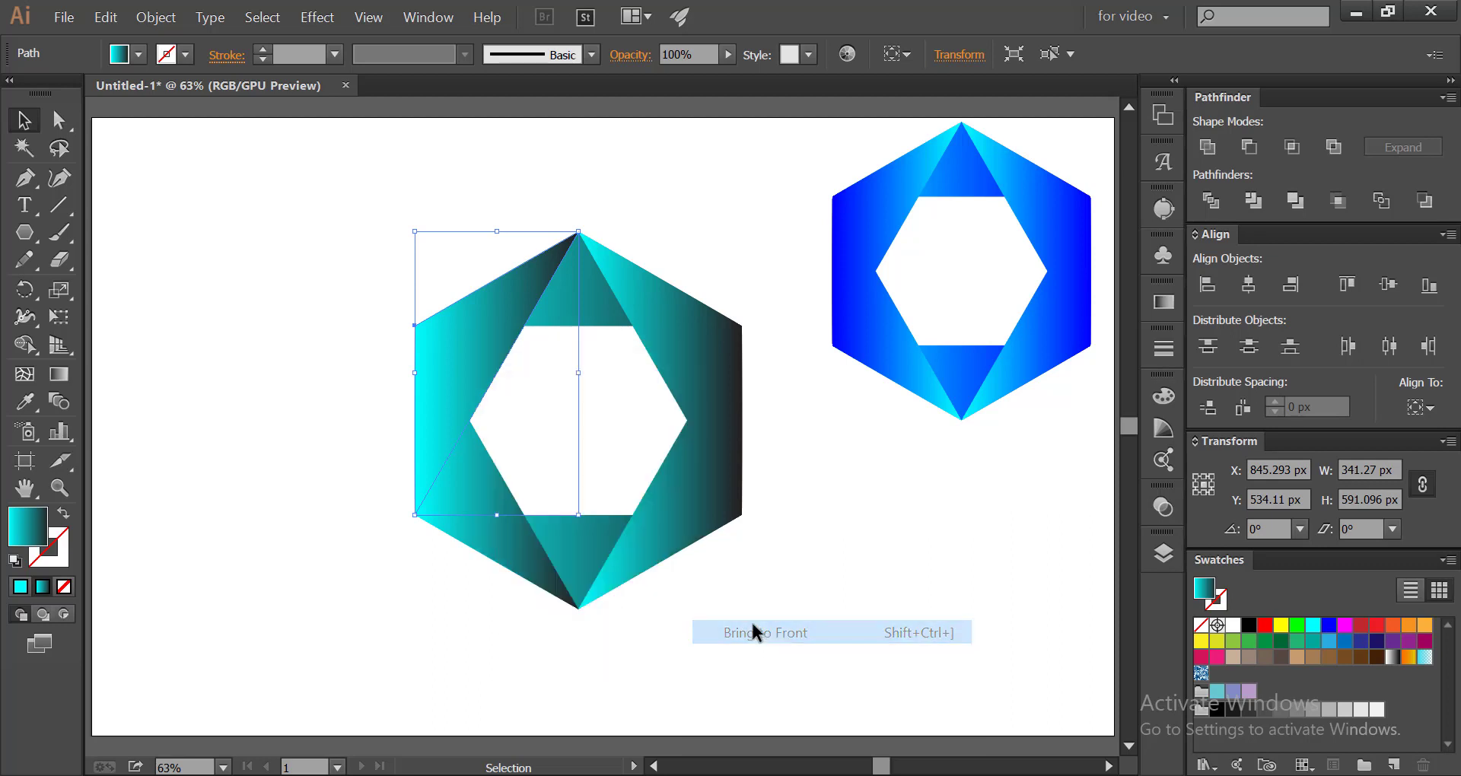
pyautogui.click(422, 612)
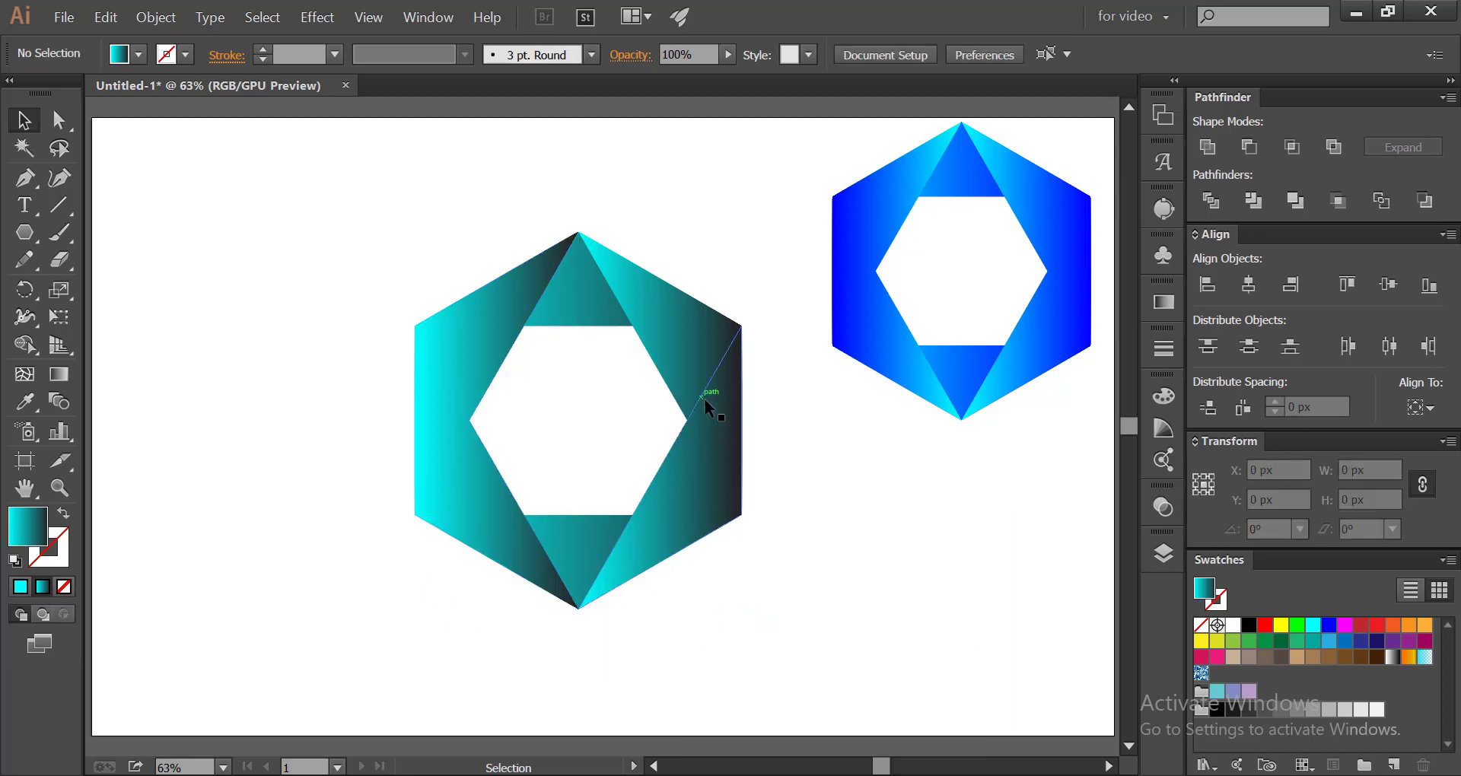
# Bring the upper-right triangle to the front of the stacking order, and deselect it.
pyautogui.click(689, 375)
pyautogui.rightClick(690, 371)
pyautogui.moveTo(741, 670)
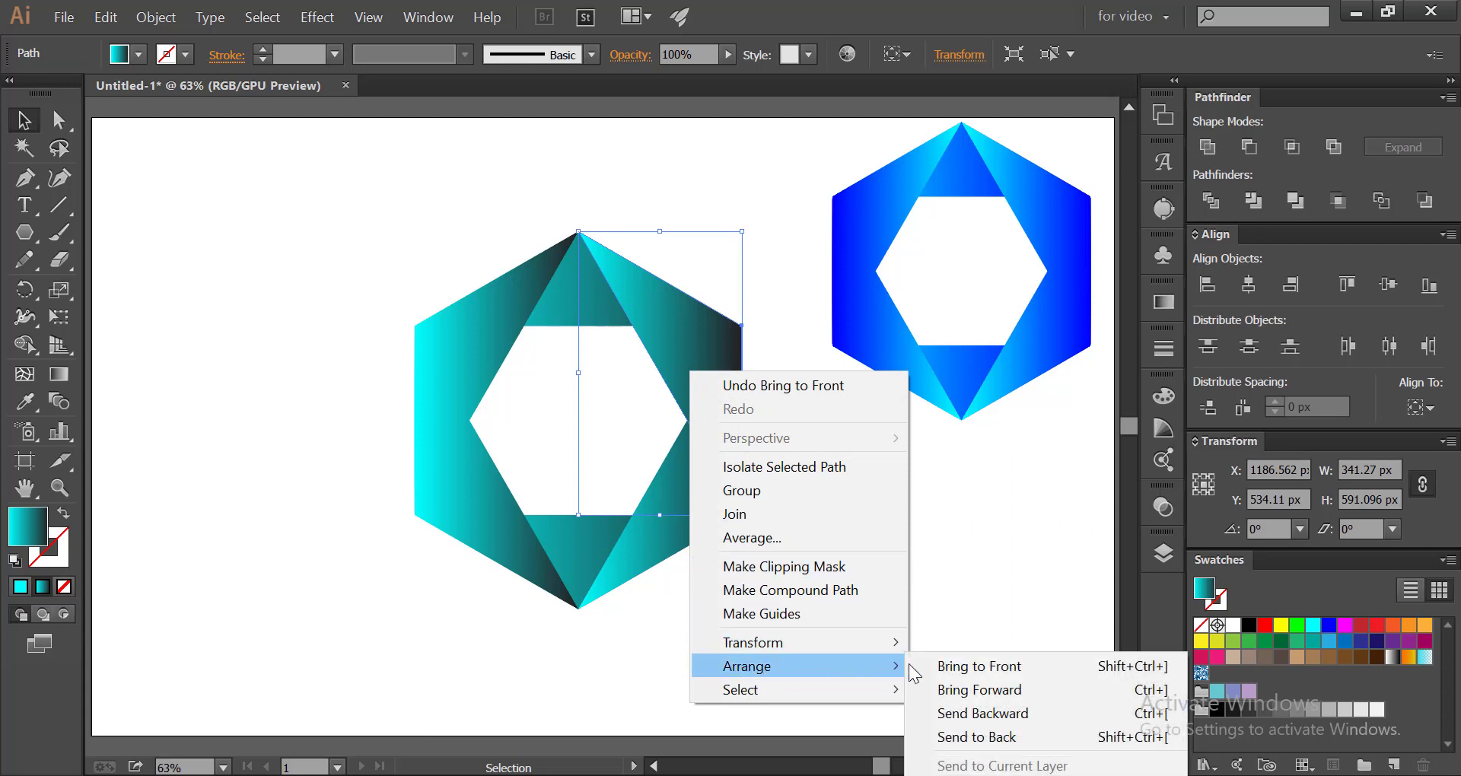
pyautogui.click(947, 660)
pyautogui.click(948, 554)
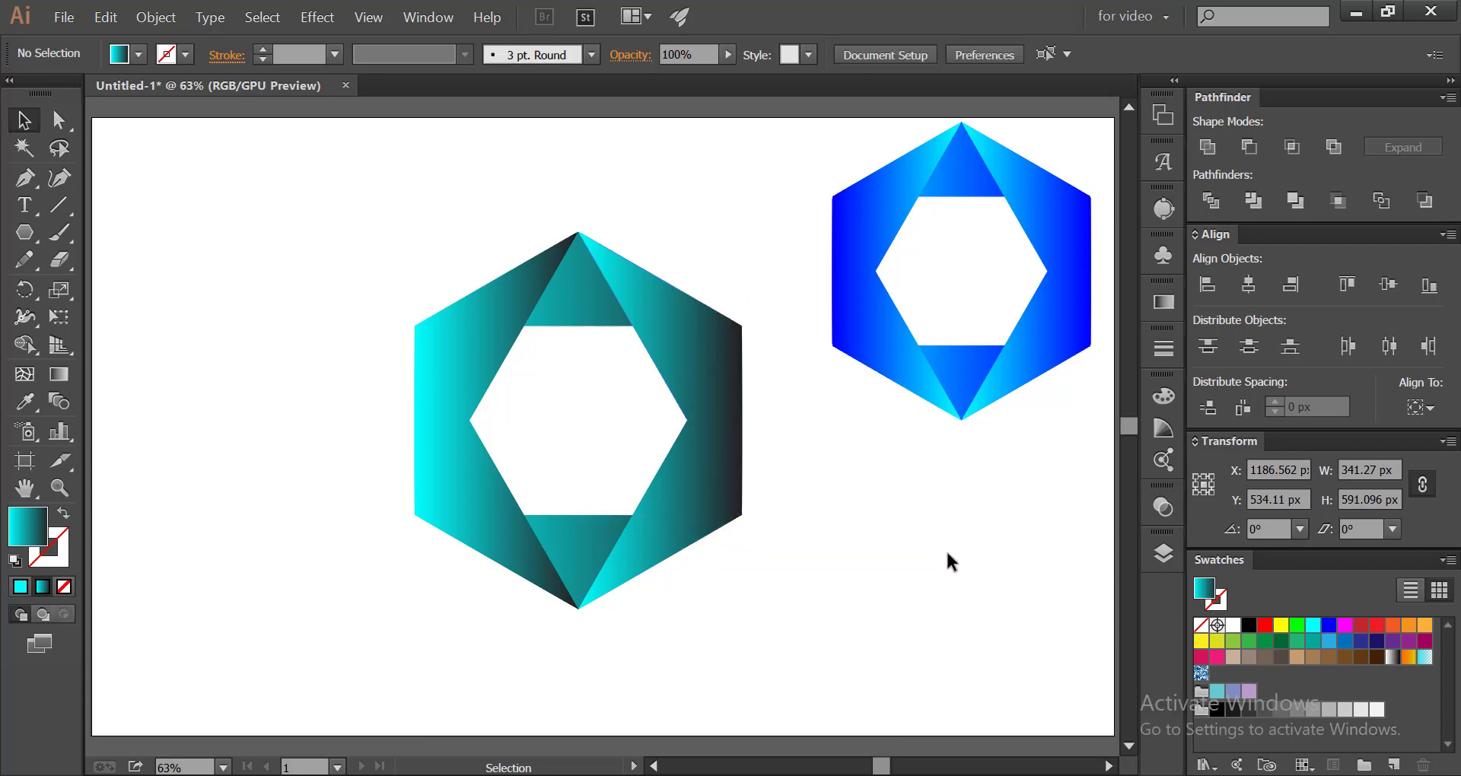
# Reverse the gradient direction on the upper-left and lower-right triangles, and deselect everything.
pyautogui.click(463, 335)
pyautogui.click(1164, 302)
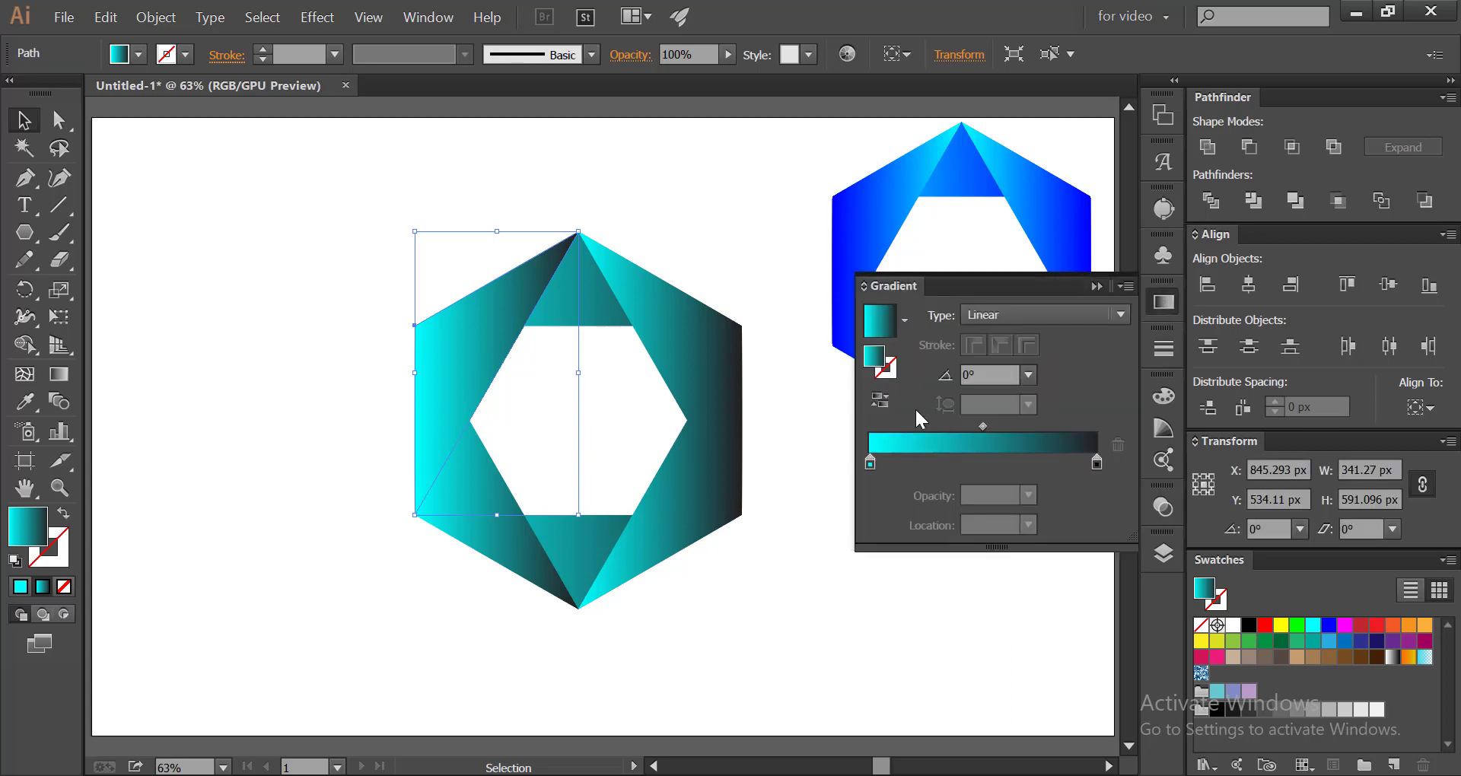
pyautogui.click(879, 402)
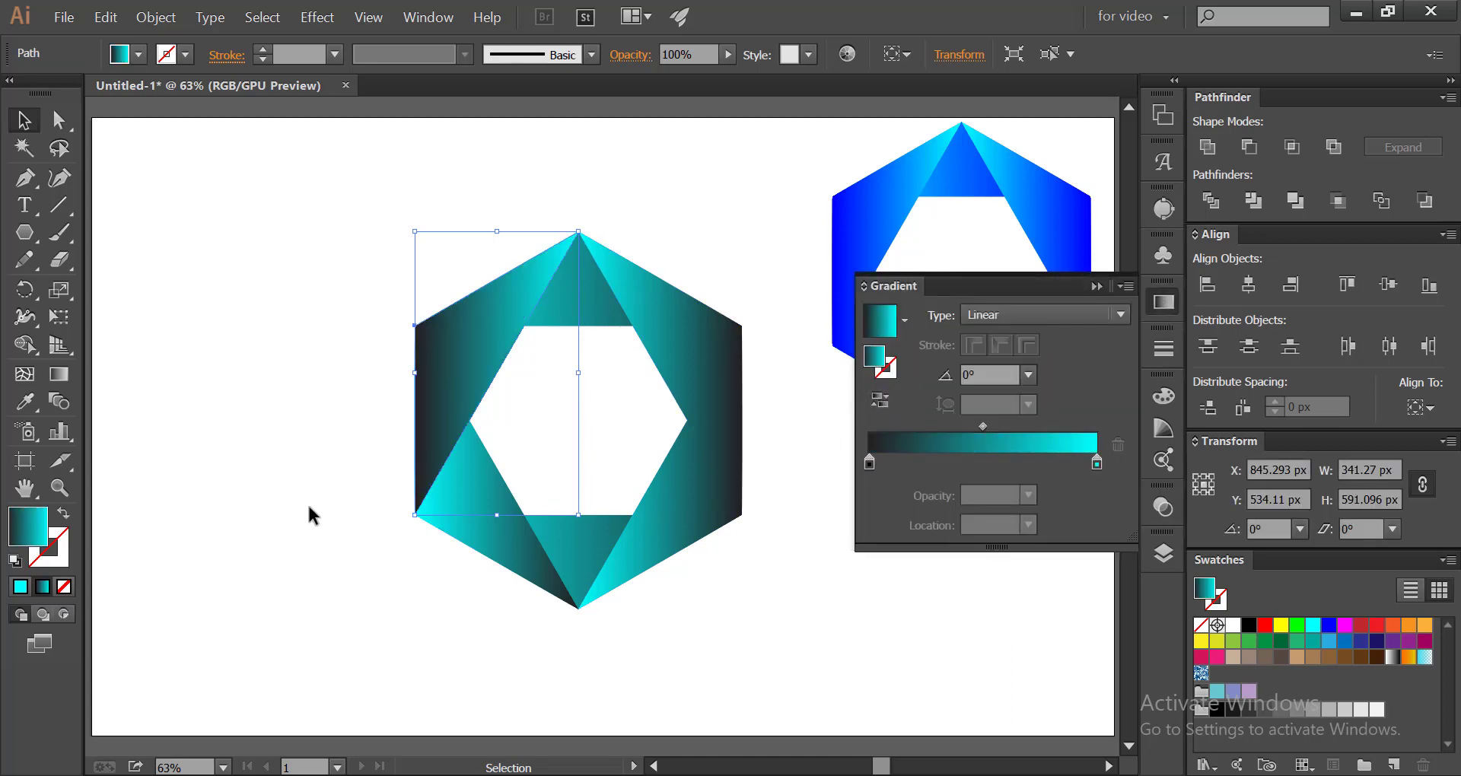
pyautogui.click(682, 484)
pyautogui.click(879, 402)
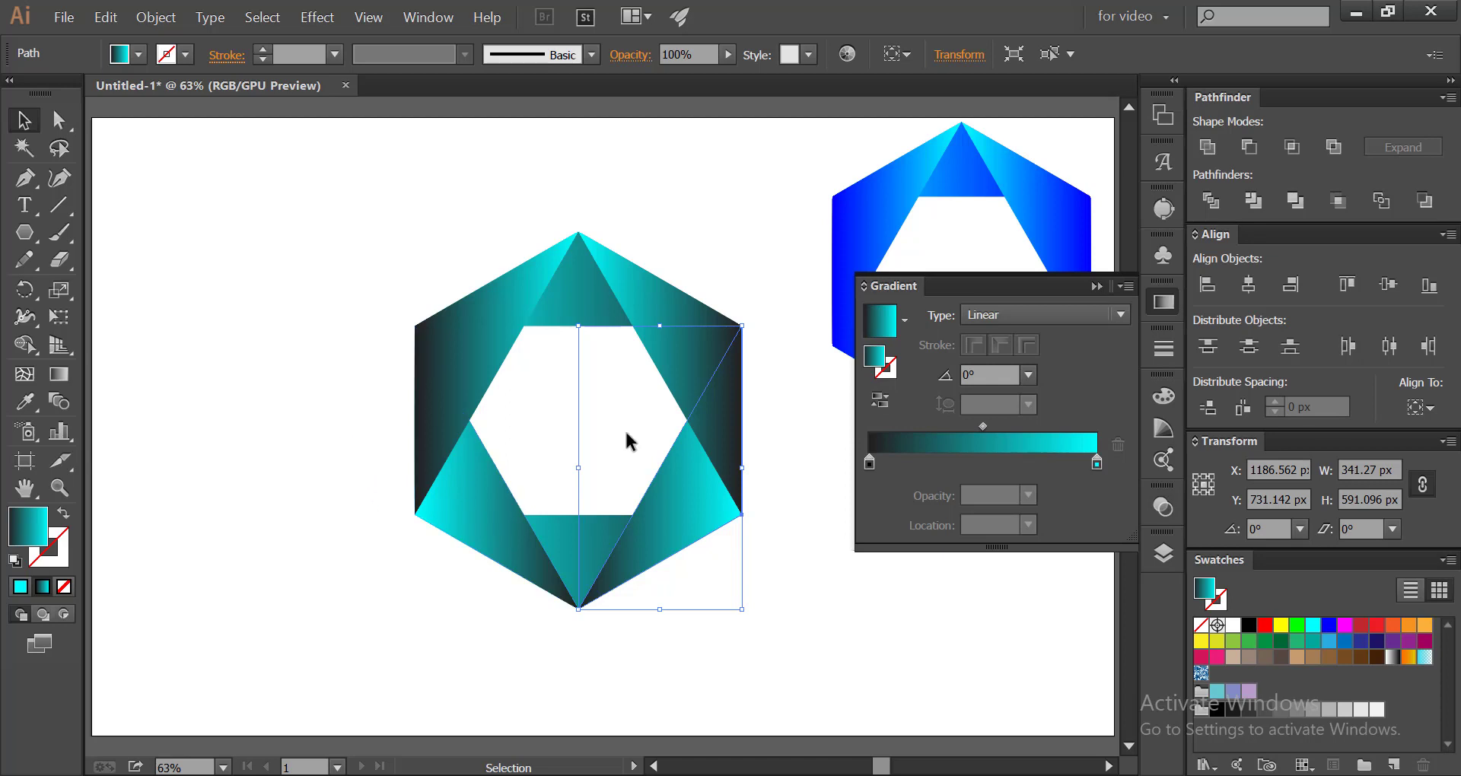
pyautogui.click(1162, 302)
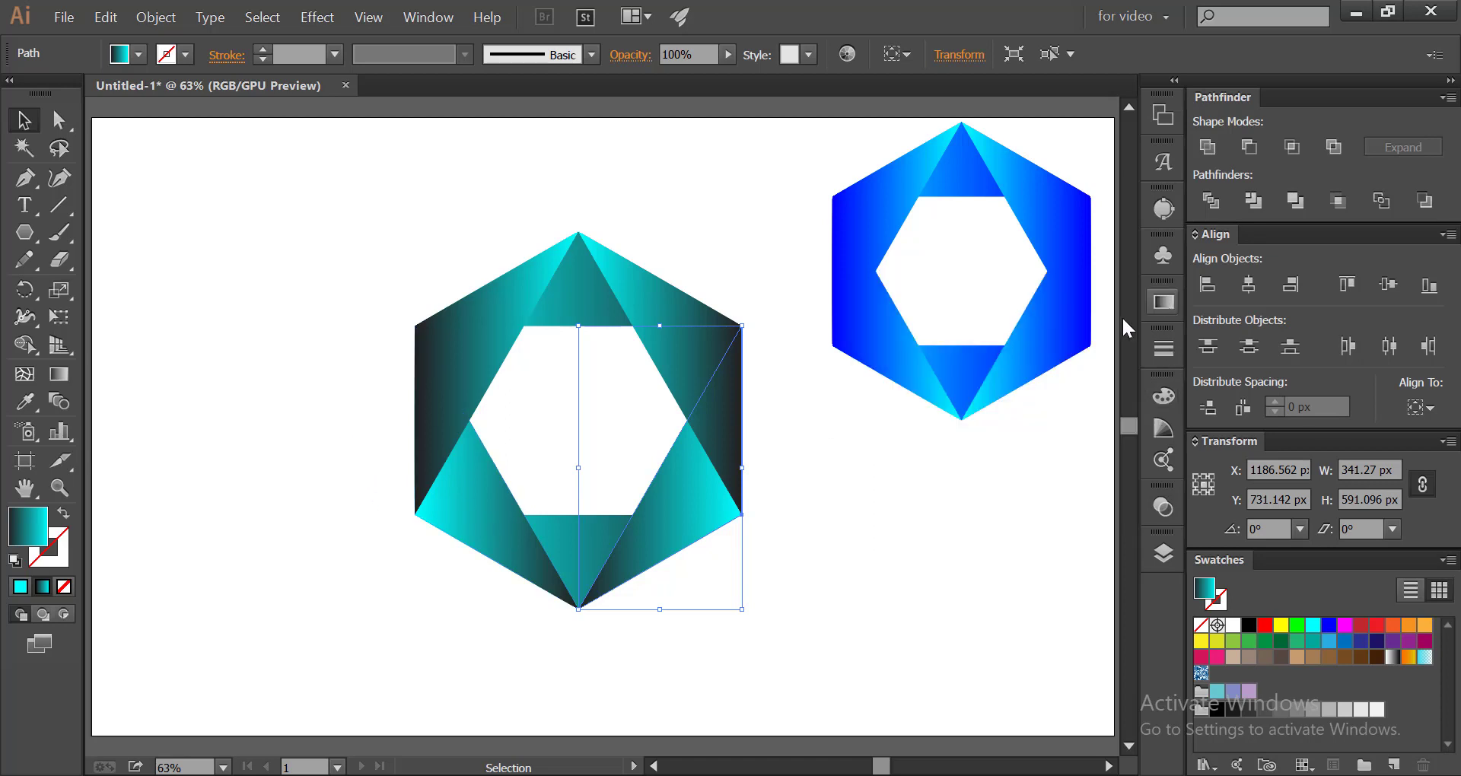
pyautogui.click(1014, 445)
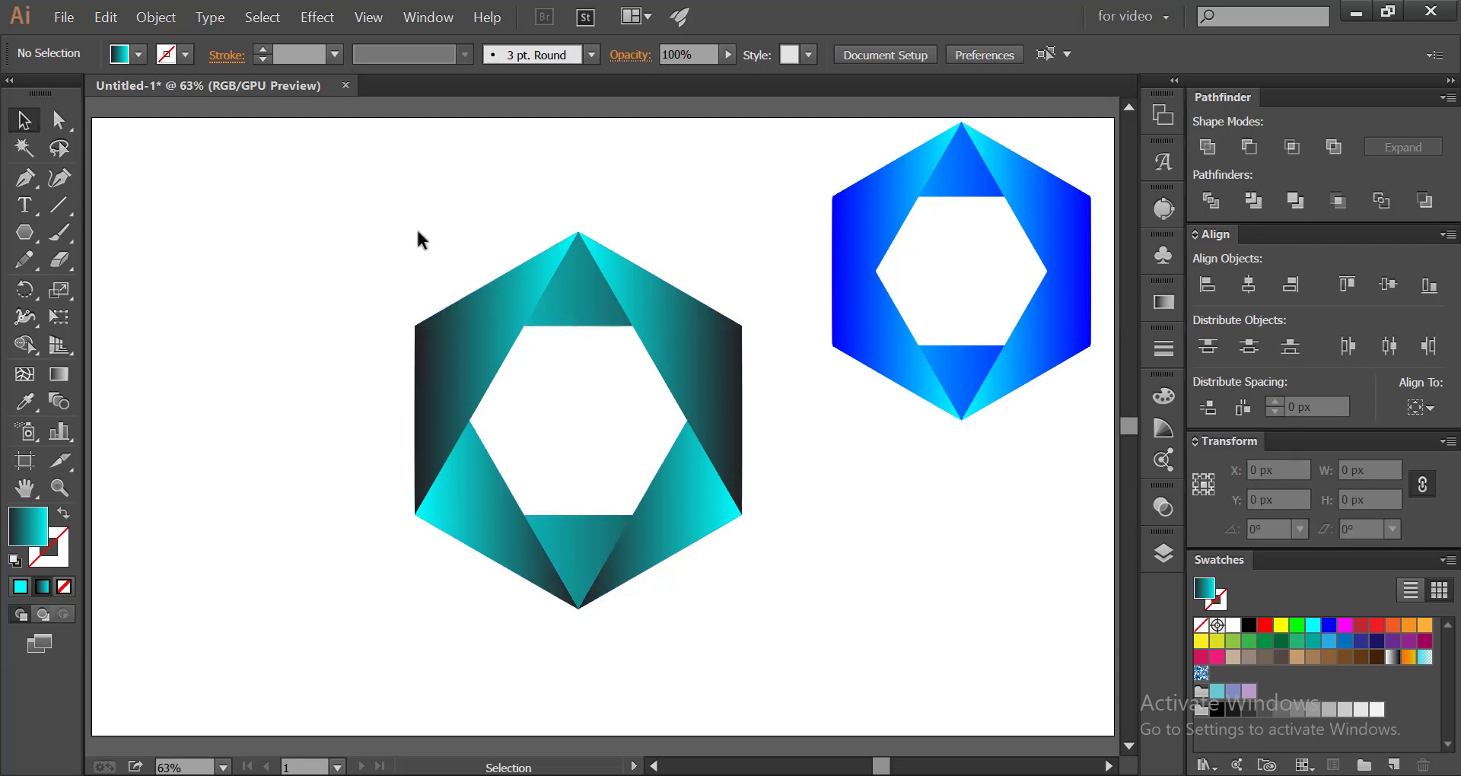
# Duplicate the whole teal hexagon to its left, and reselect all triangles of the middle hexagon.
pyautogui.moveTo(344, 240); pyautogui.dragTo(758, 664)
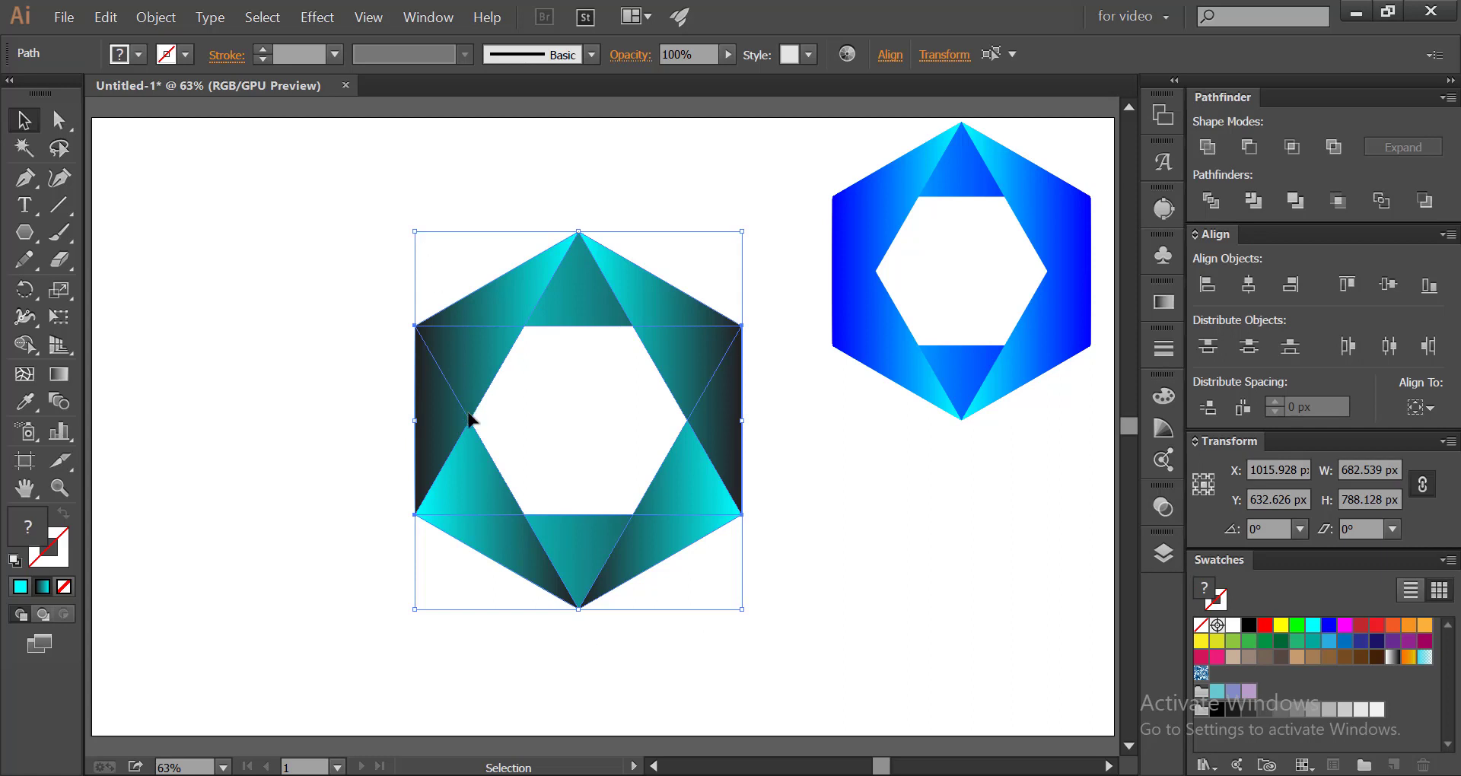
pyautogui.moveTo(713, 435); pyautogui.dragTo(293, 423)
pyautogui.click(388, 282)
pyautogui.moveTo(425, 197); pyautogui.dragTo(698, 614)
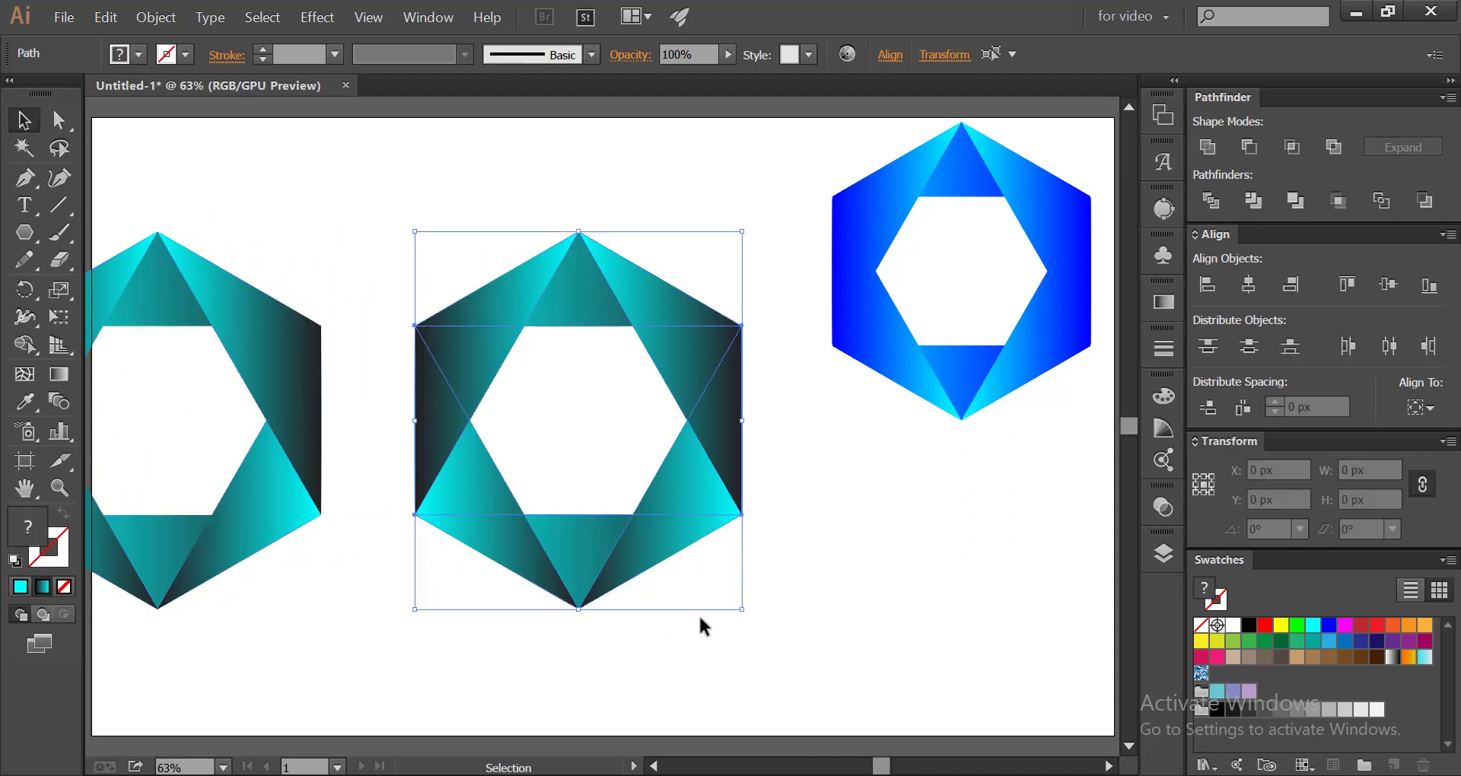
# Apply the White, Black gradient preset to all selected triangles of the middle hexagon.
pyautogui.click(1161, 303)
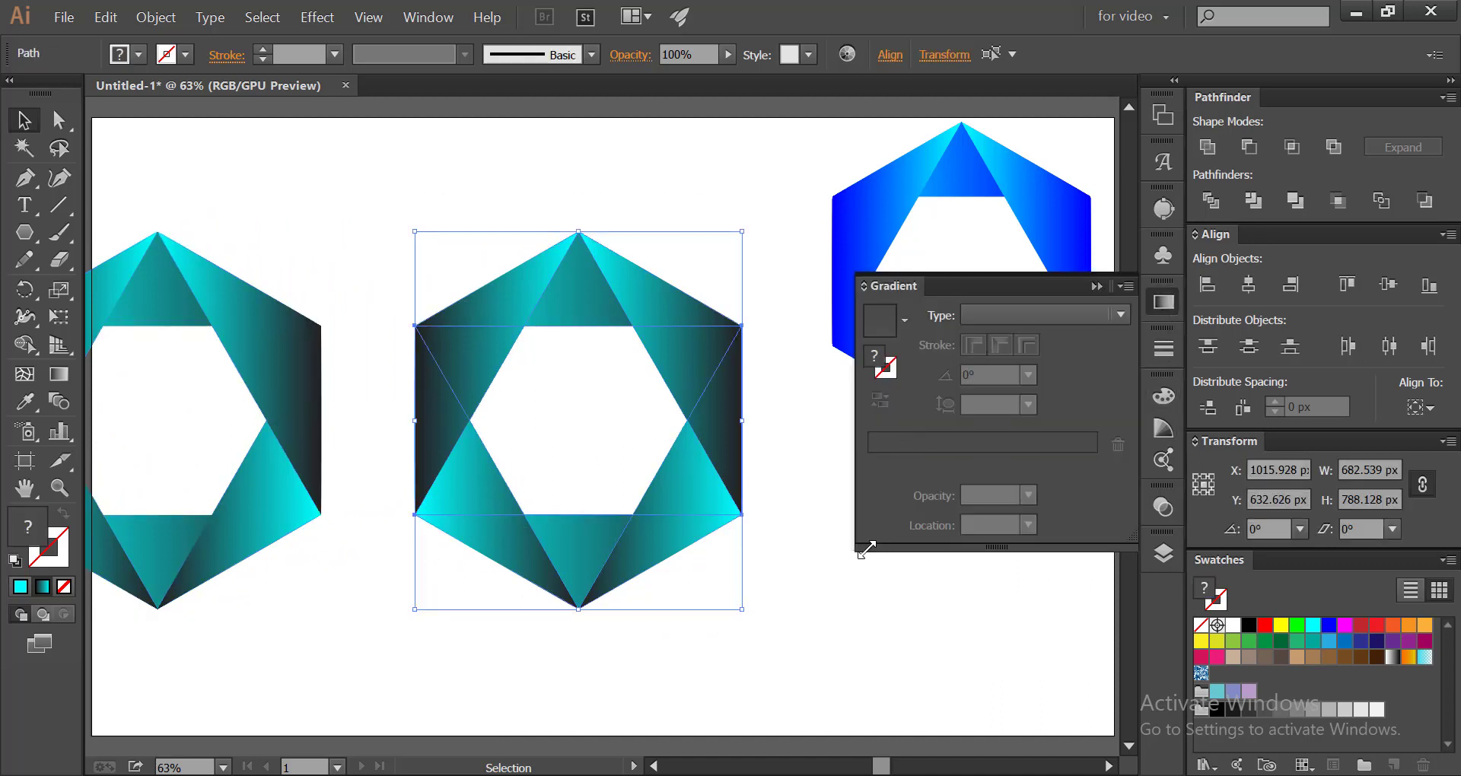
pyautogui.click(903, 321)
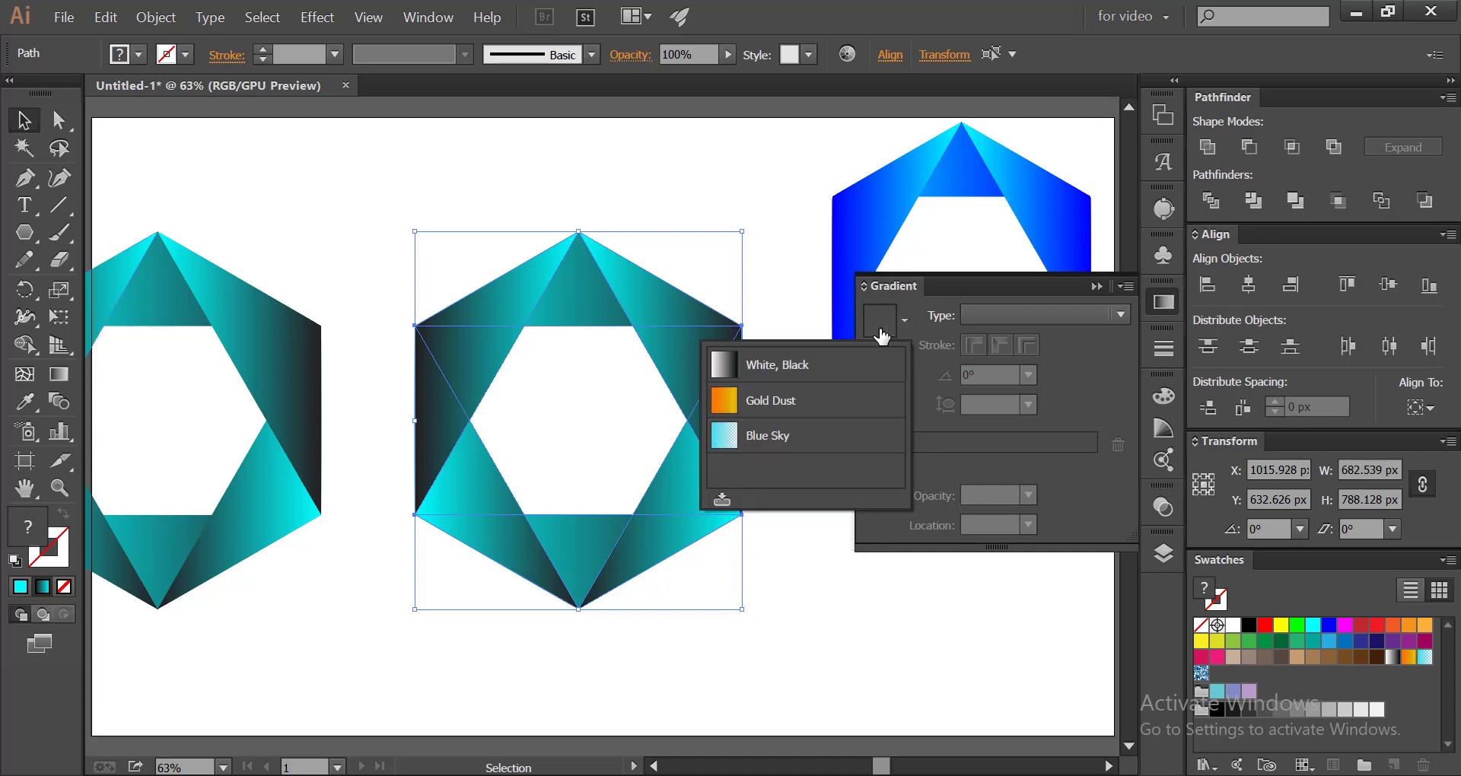
pyautogui.click(790, 374)
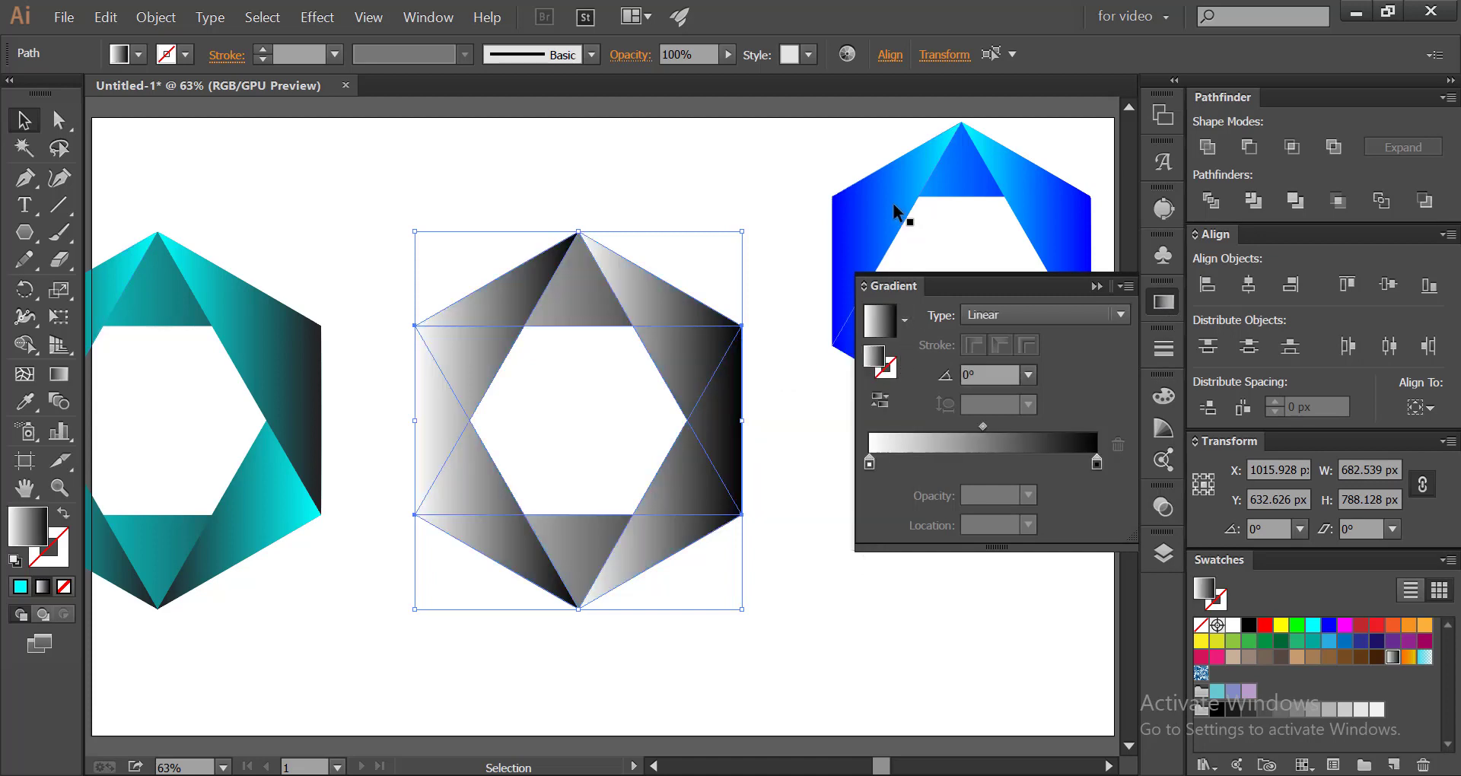
pyautogui.click(1163, 302)
# Copy the reference logo's blue-to-cyan gradient onto the selected triangles with the Eyedropper, and deselect them.
pyautogui.click(27, 401)
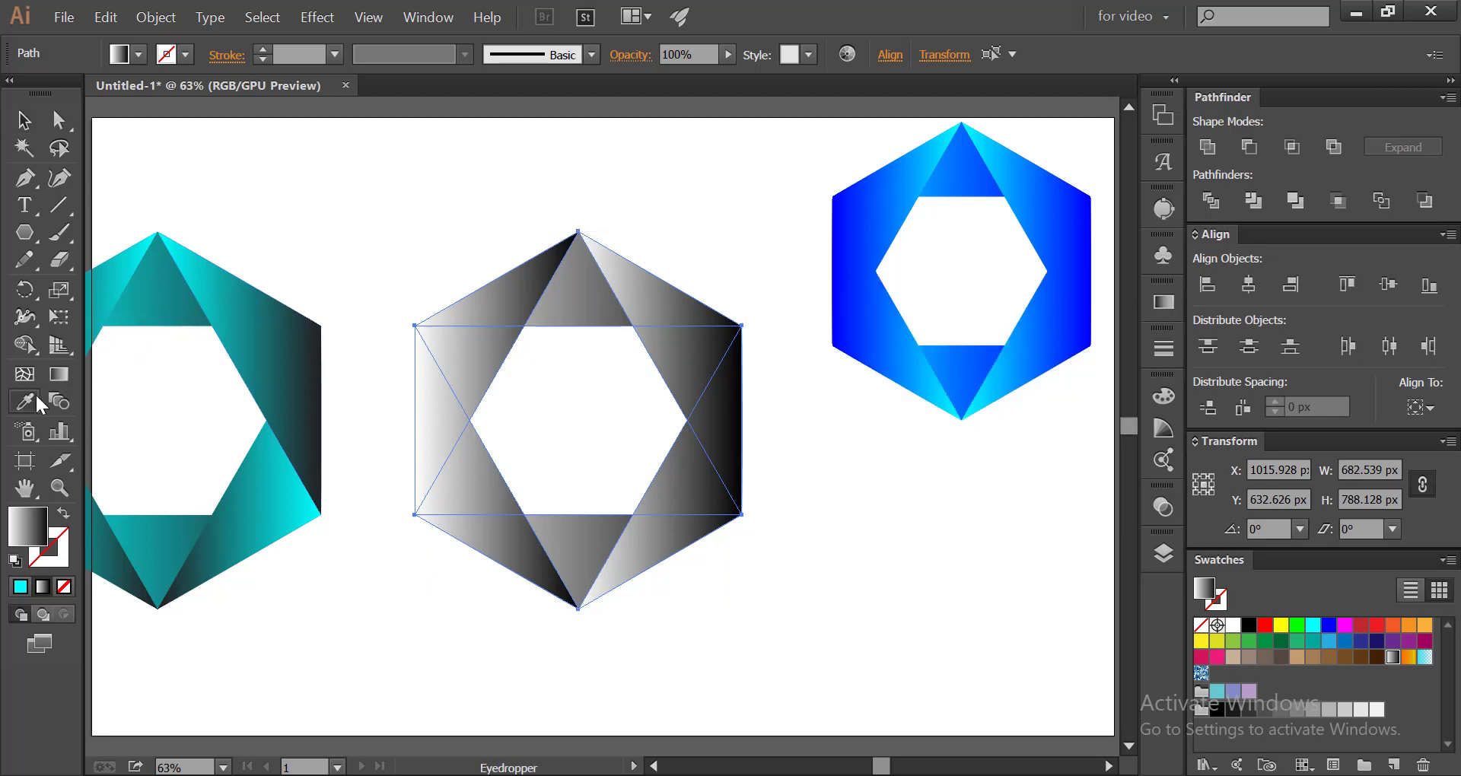
pyautogui.click(898, 200)
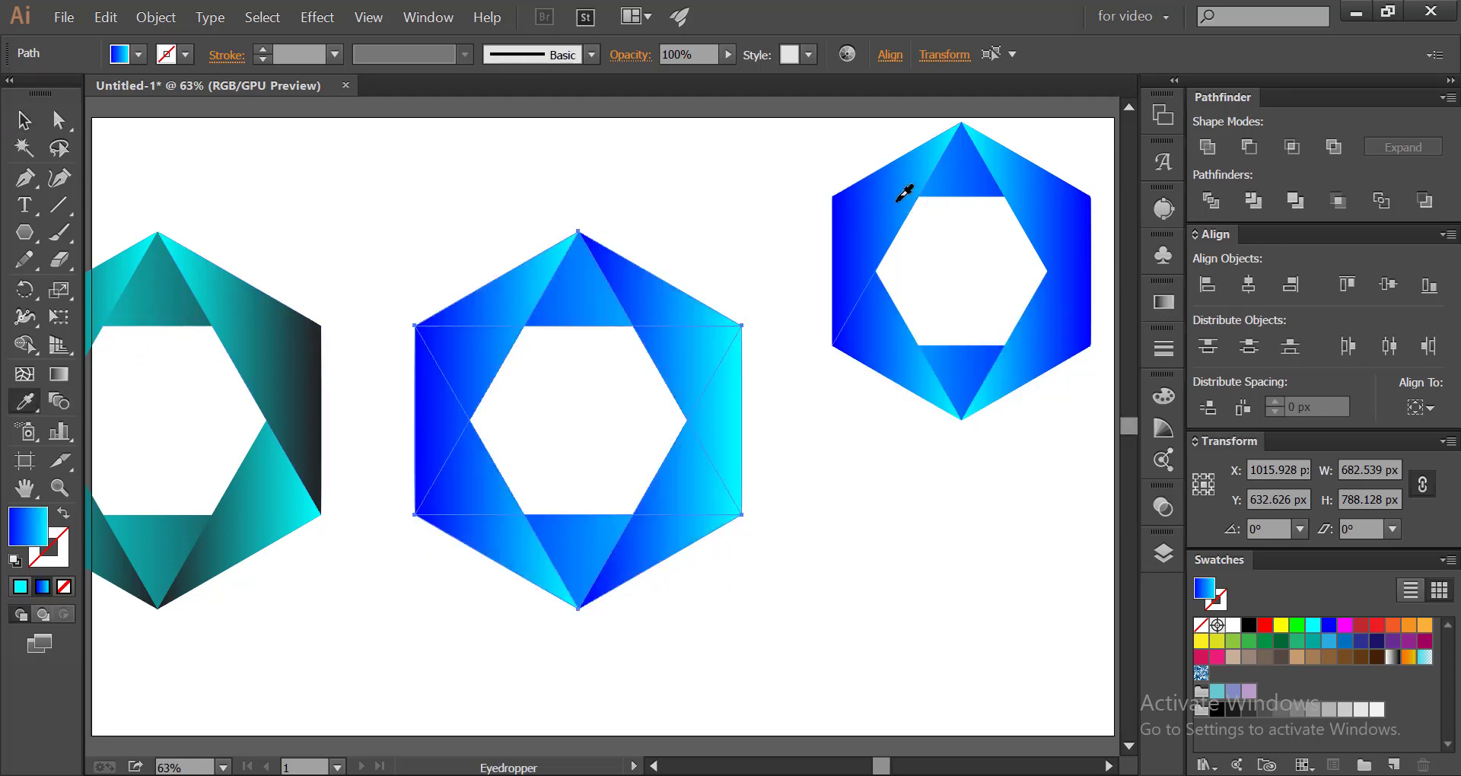
pyautogui.click(25, 121)
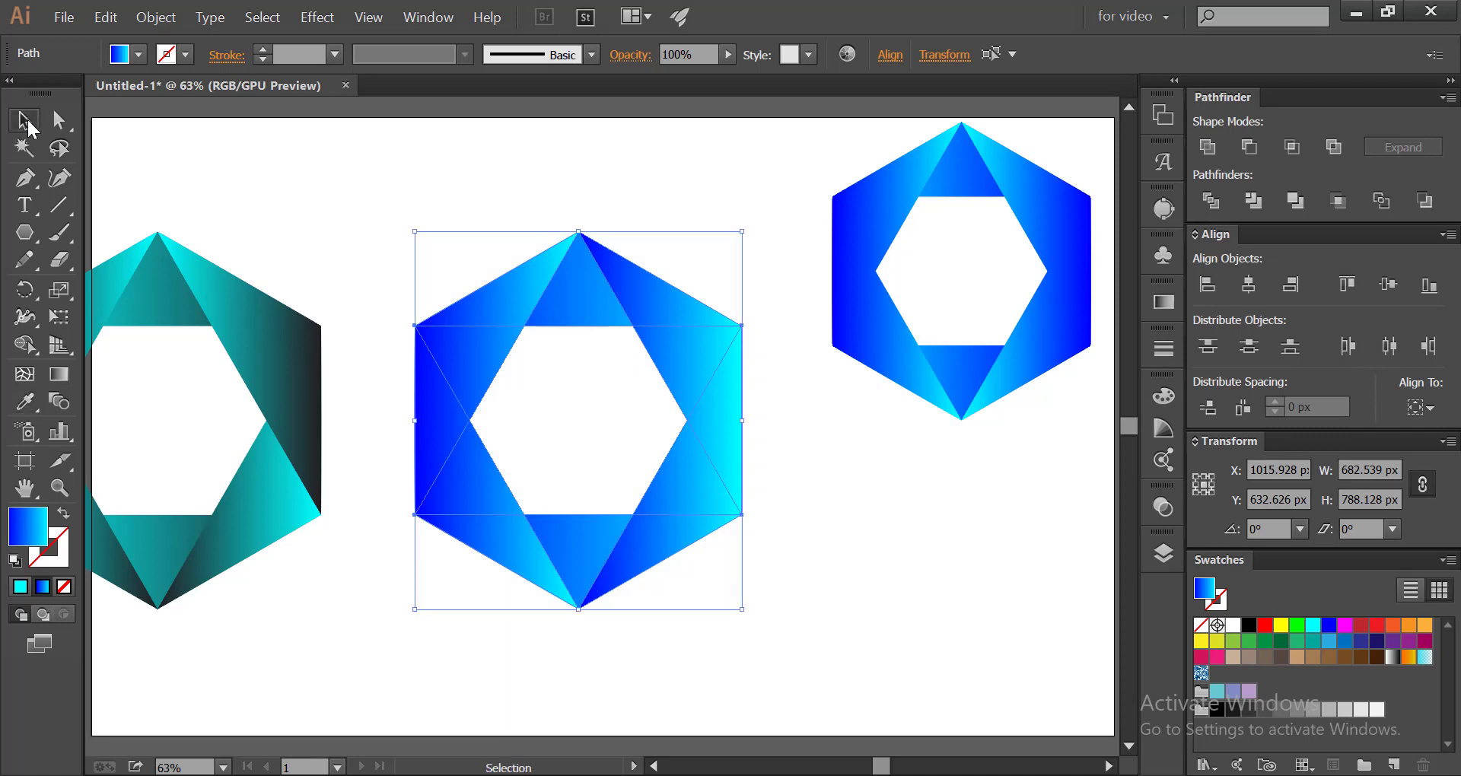
pyautogui.click(384, 592)
# Reverse the gradient on the middle hexagon's upper-right and lower-right triangles, check the top and left triangles' gradients, and deselect everything.
pyautogui.click(655, 314)
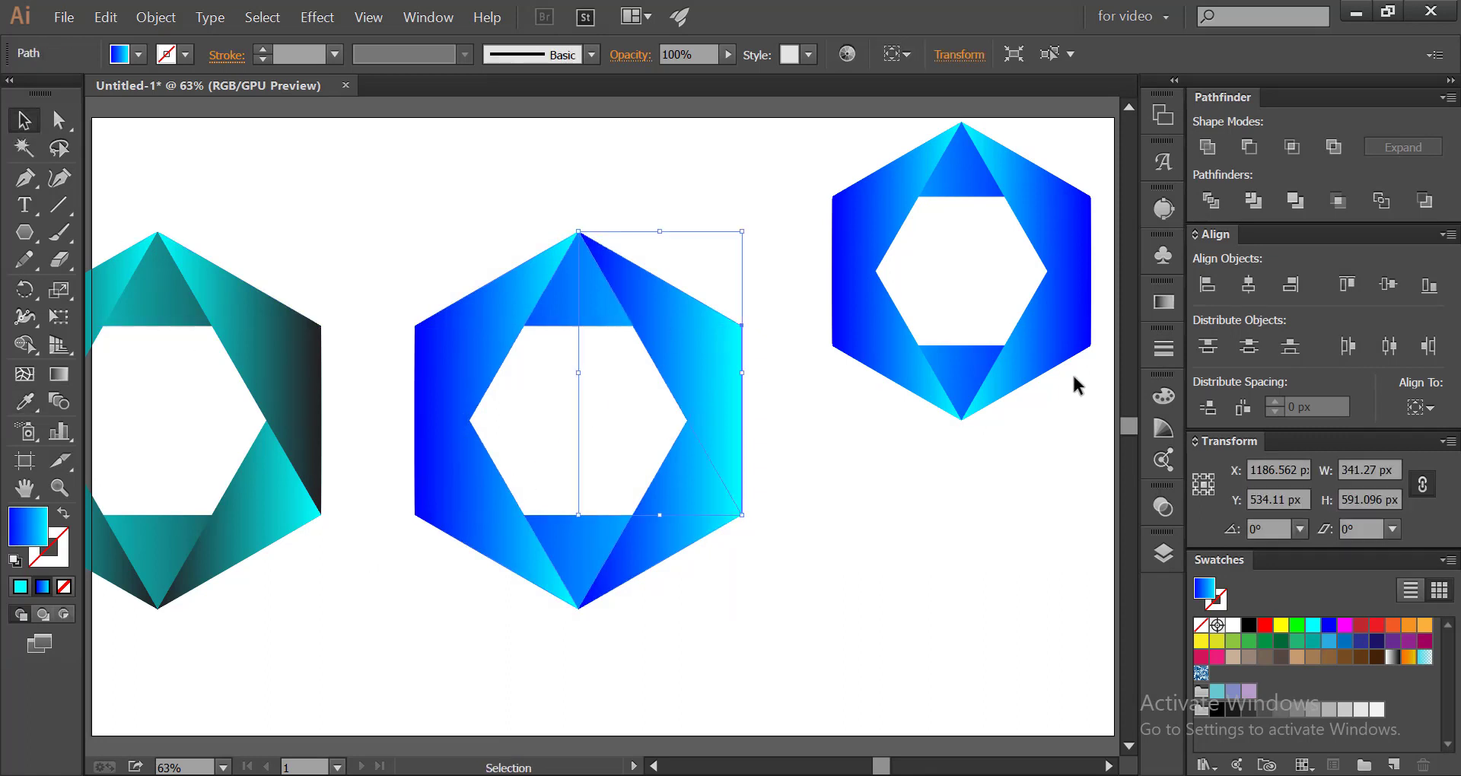
pyautogui.click(1162, 302)
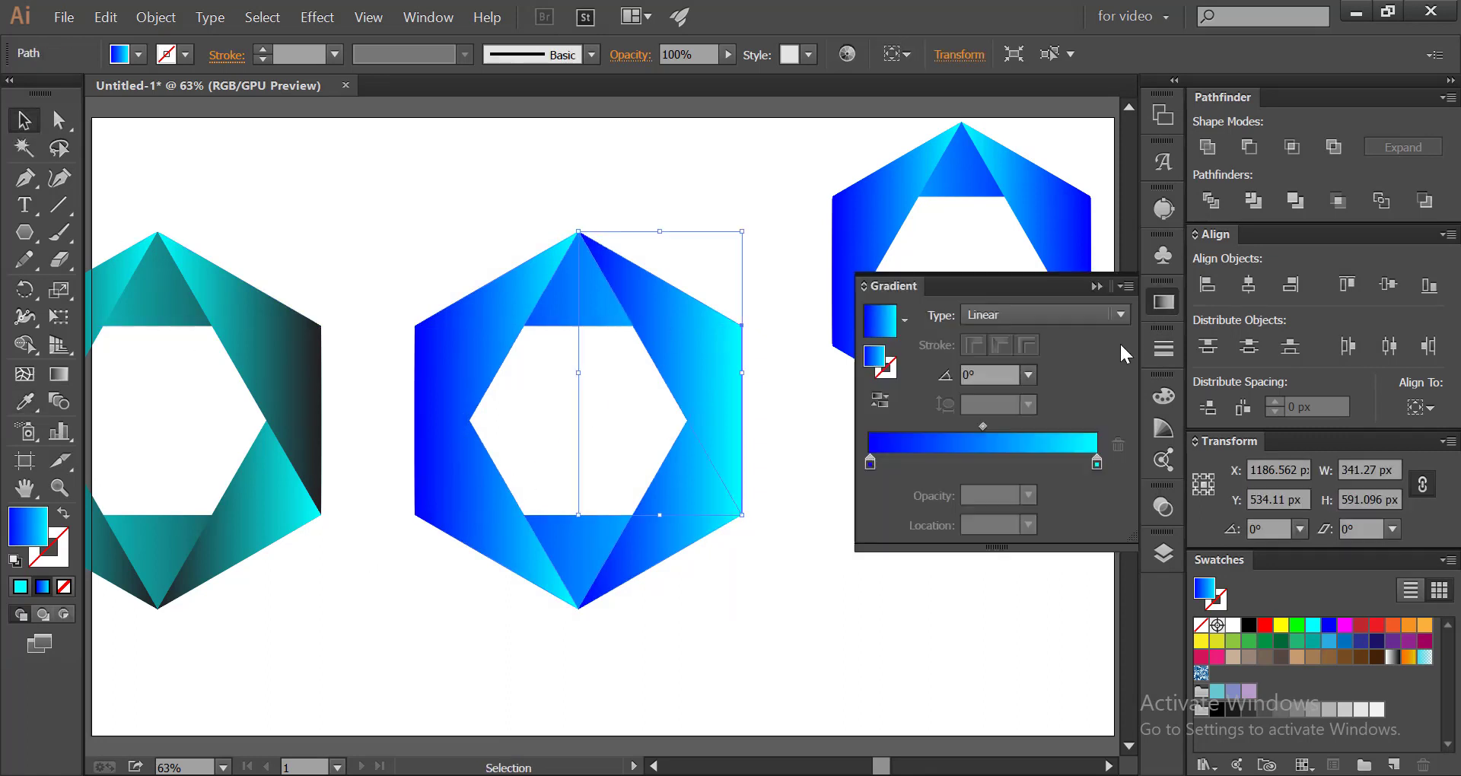
pyautogui.click(878, 403)
pyautogui.click(686, 516)
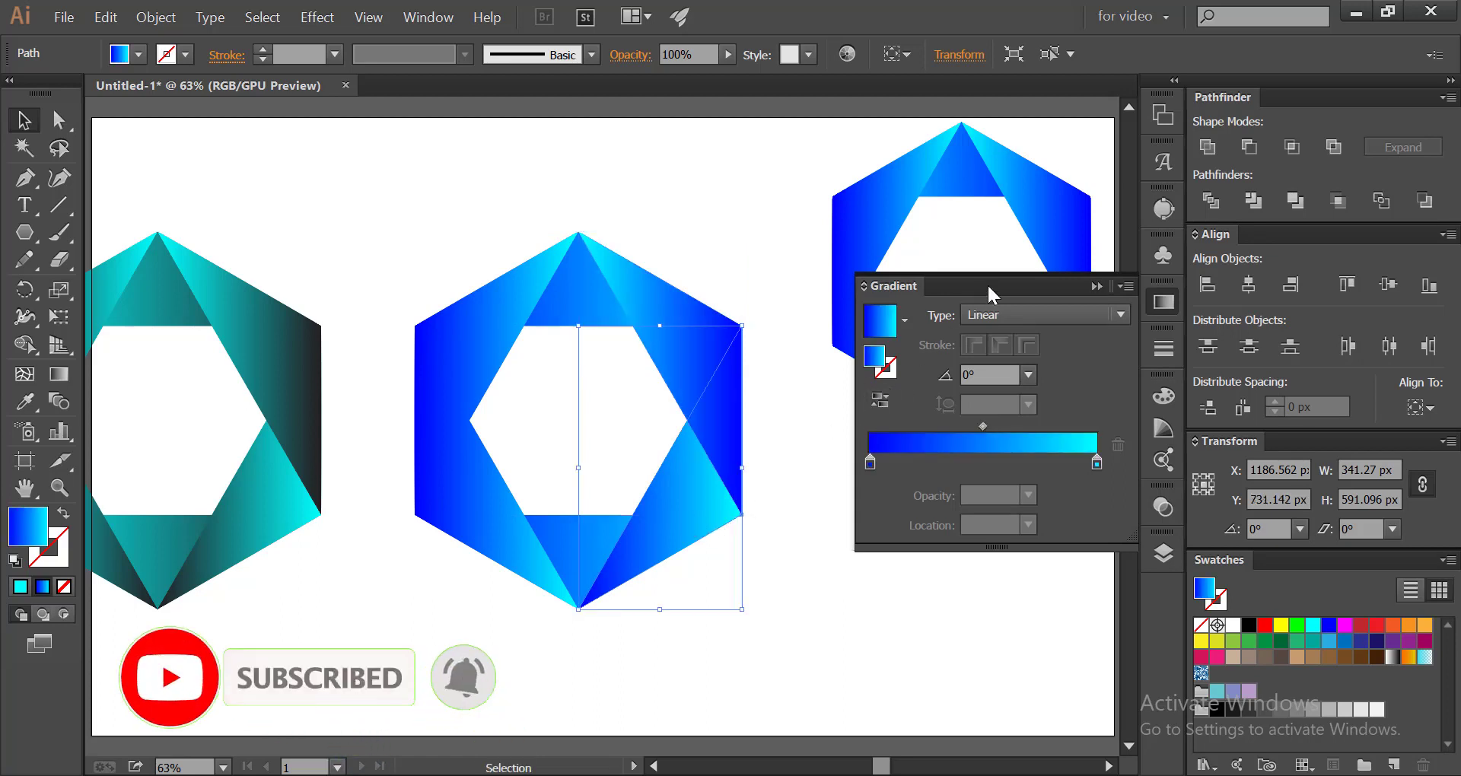
pyautogui.click(1161, 302)
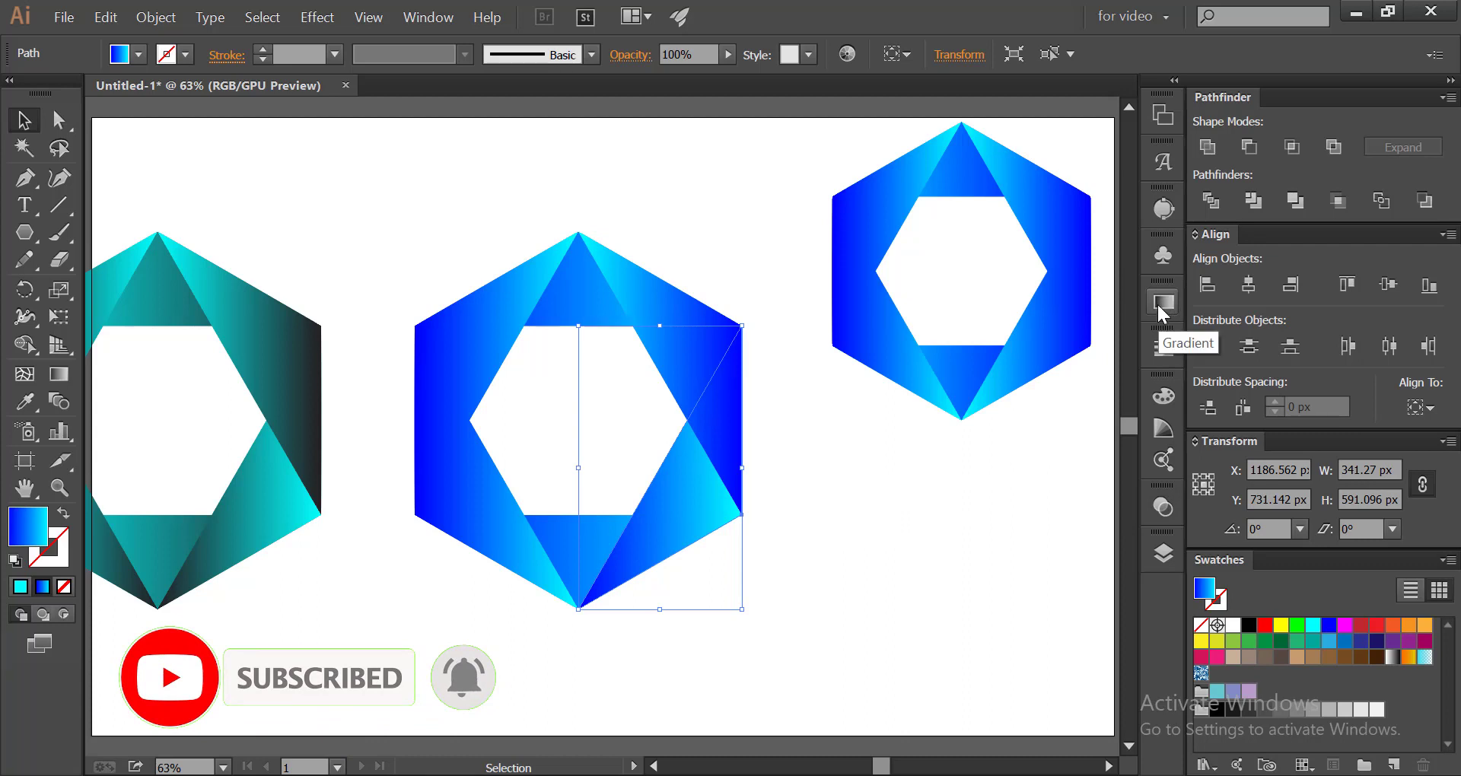
pyautogui.click(1158, 304)
pyautogui.click(881, 401)
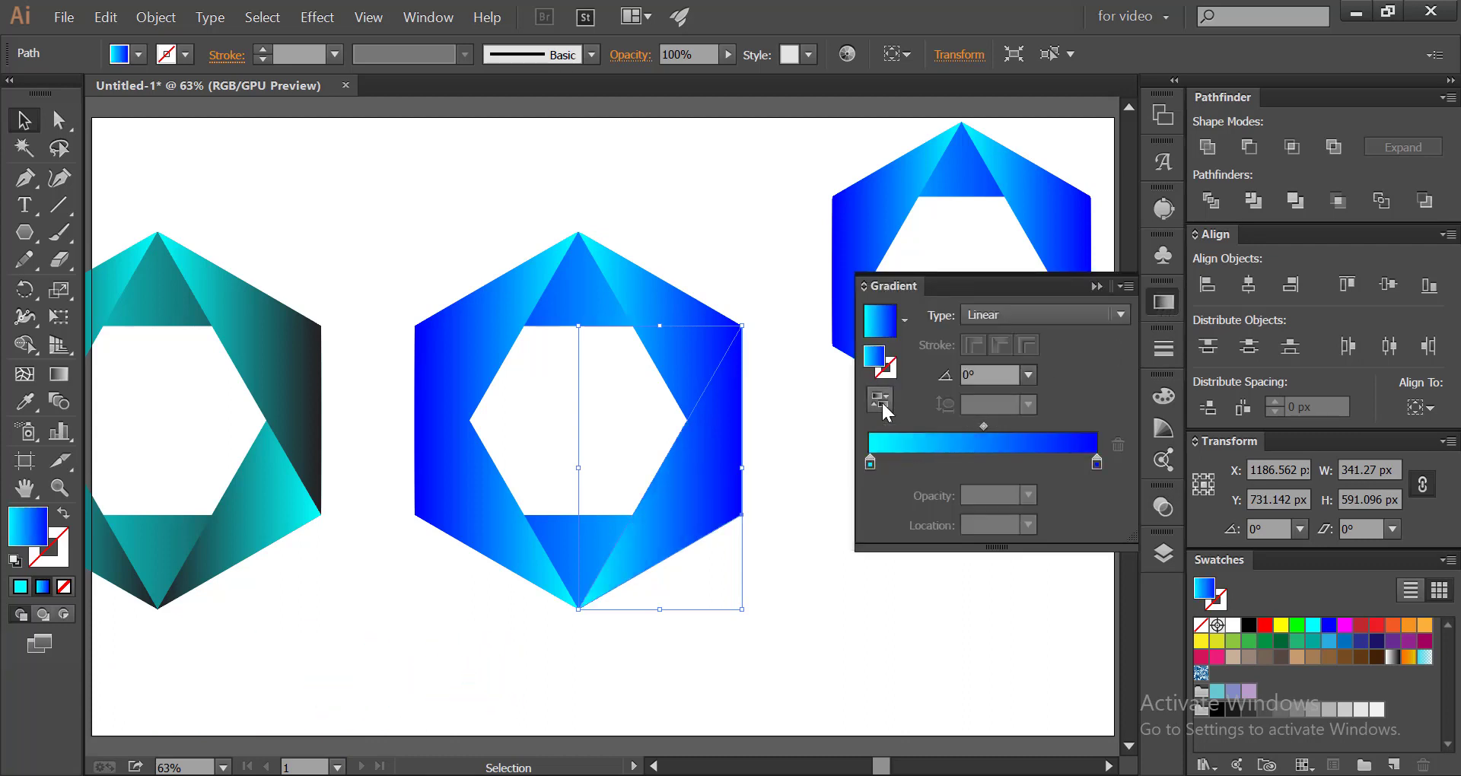
pyautogui.click(563, 300)
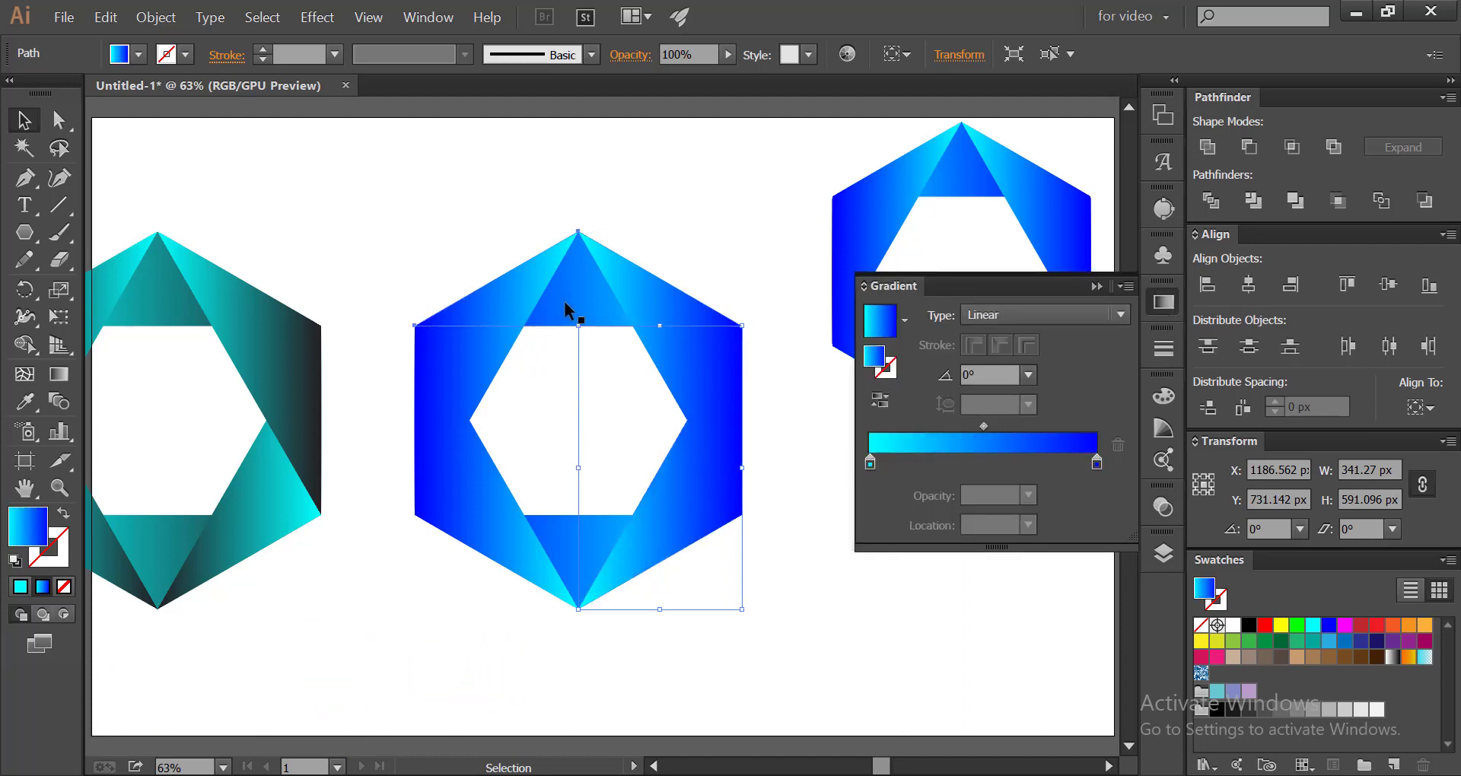
pyautogui.click(487, 341)
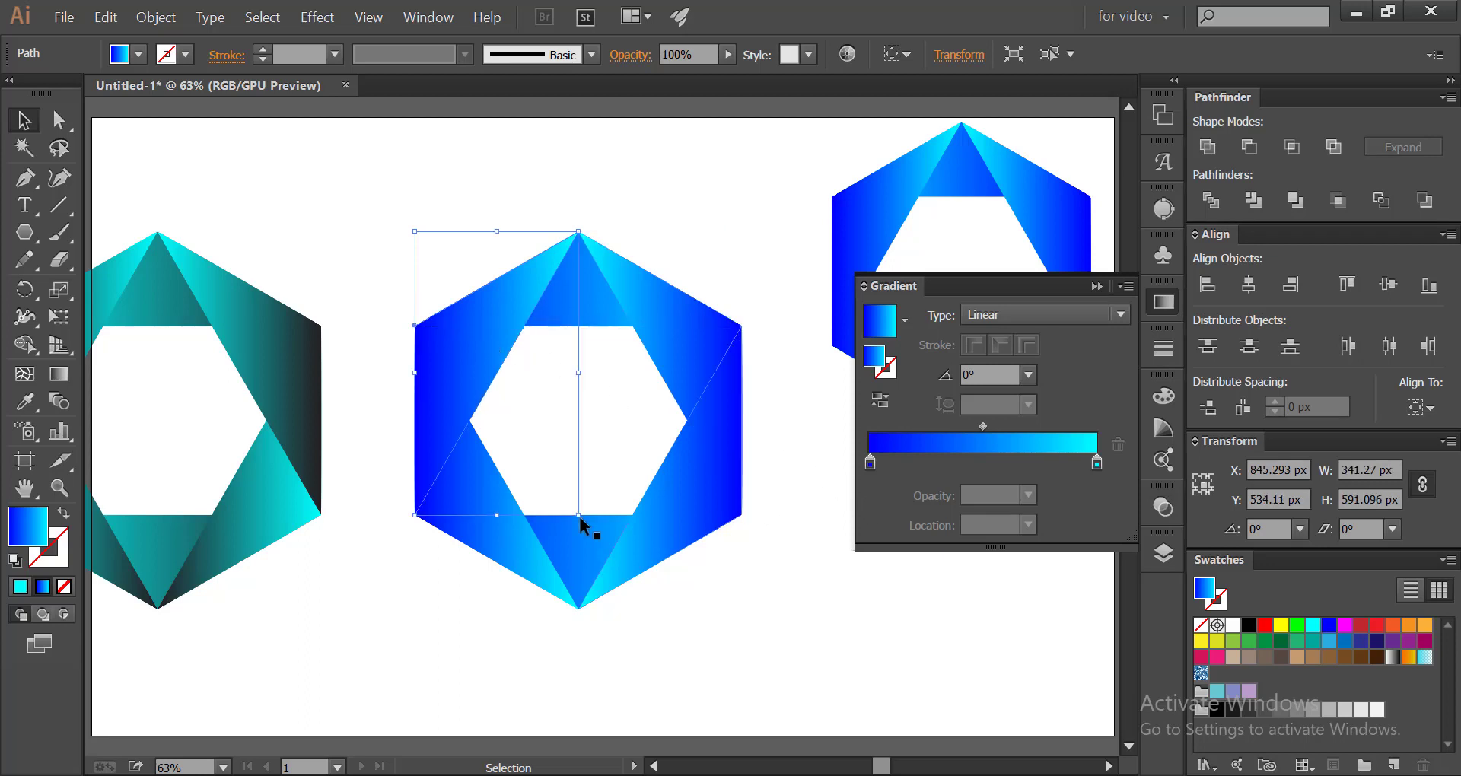
pyautogui.click(496, 536)
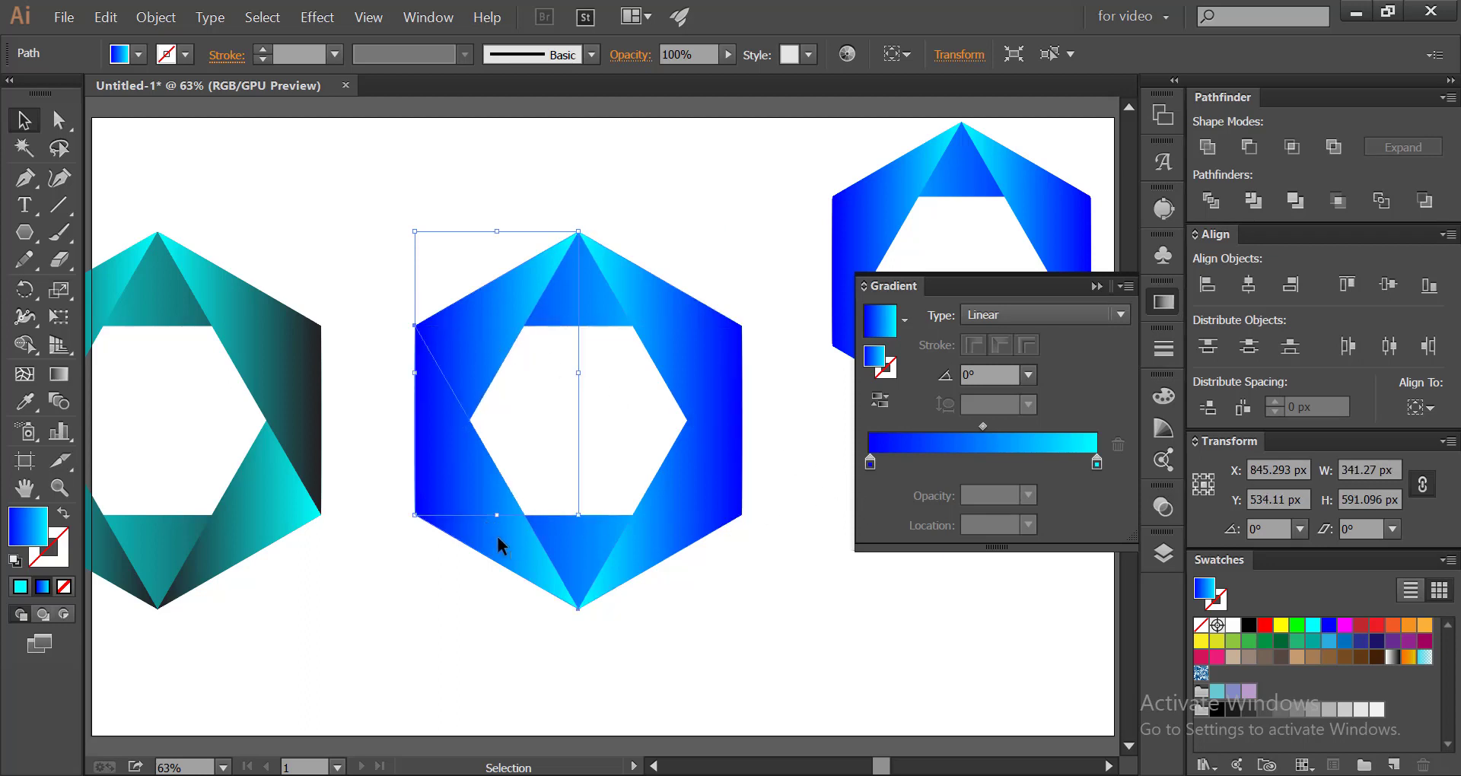
pyautogui.click(760, 669)
pyautogui.click(1163, 302)
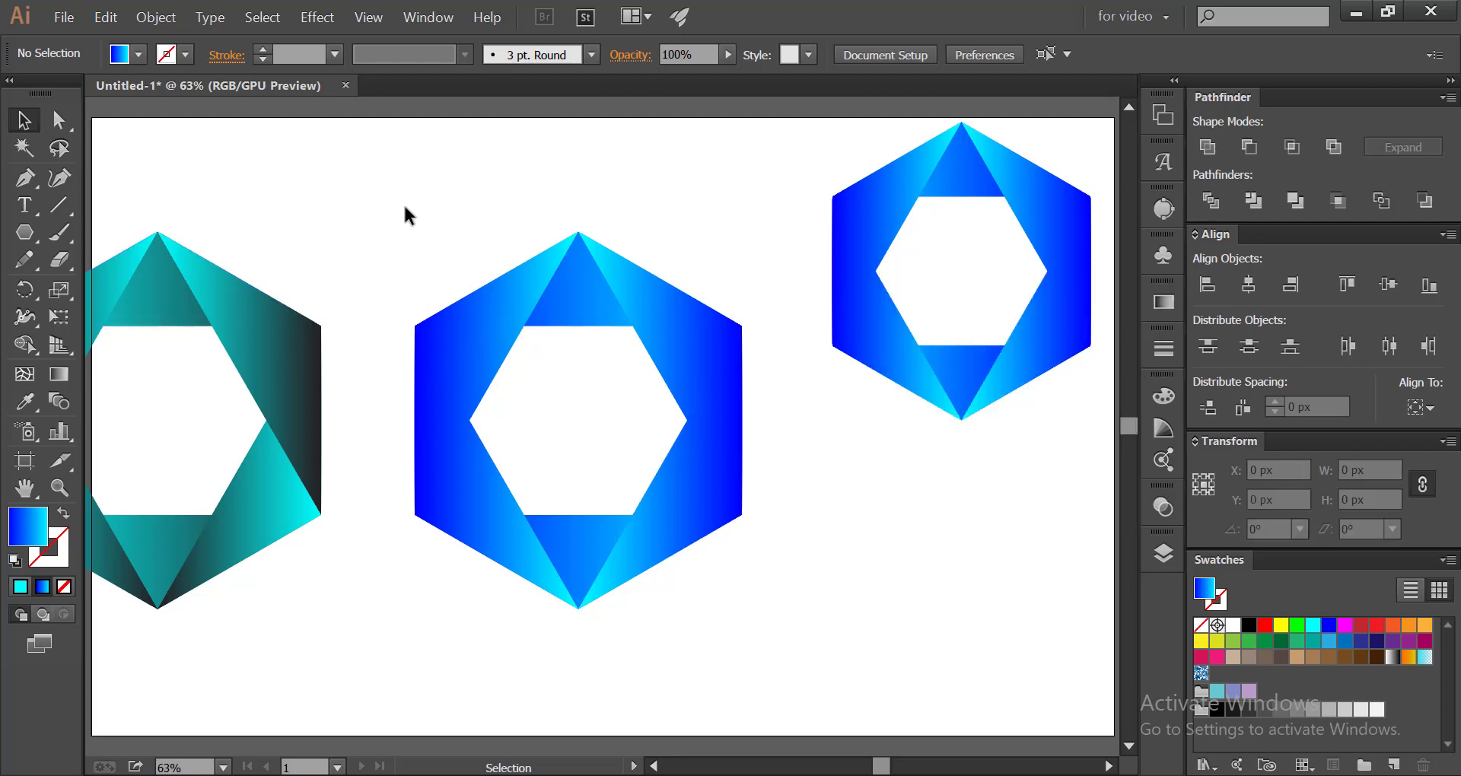